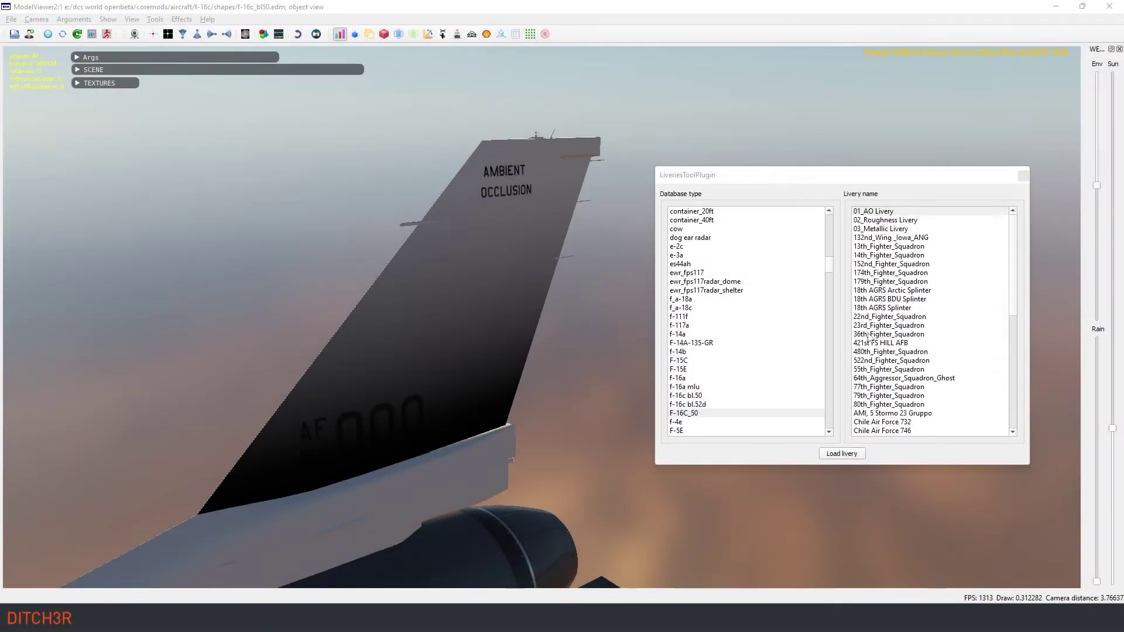
Switch between the 02_Roughness and 03_Metallic liveries in ModelViewer2's livery list.
click(882, 211)
click(885, 219)
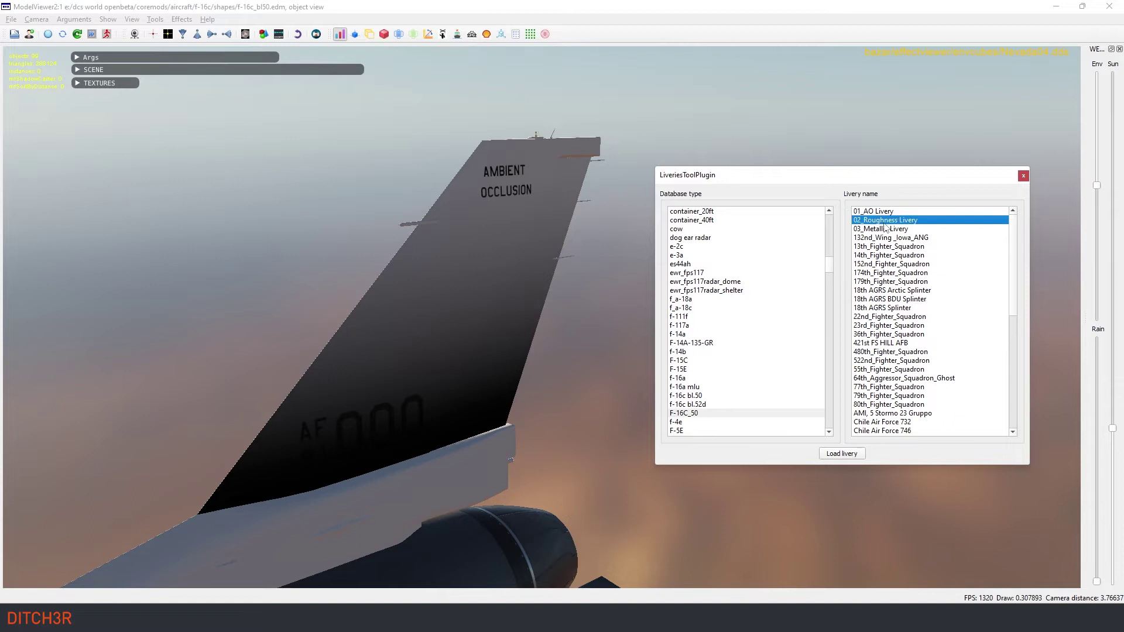
click(885, 229)
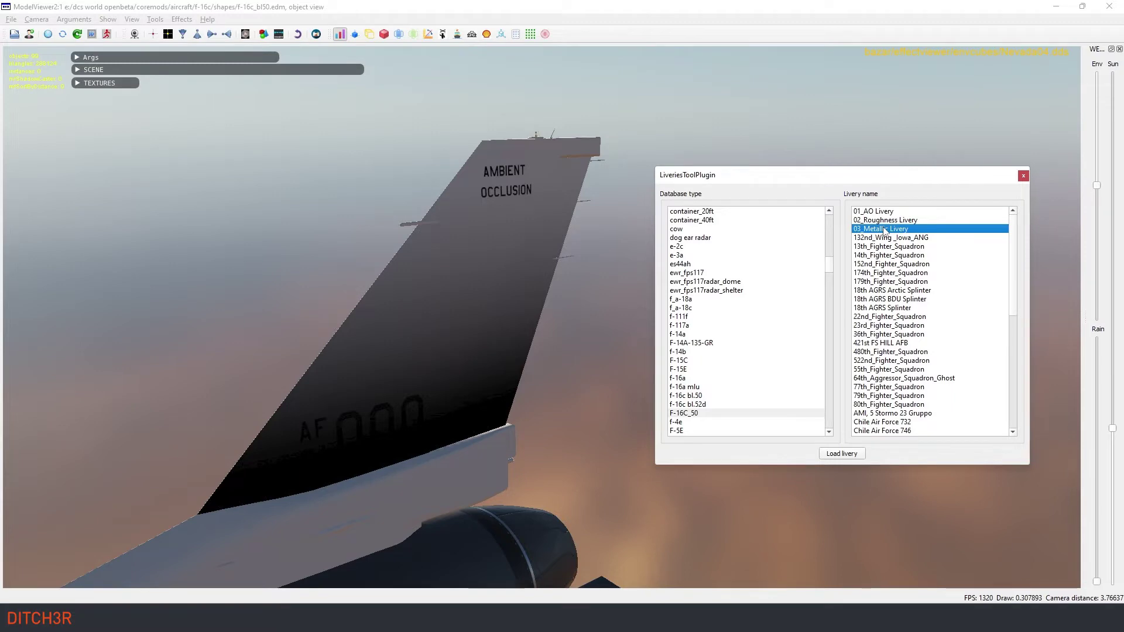
click(874, 222)
click(885, 212)
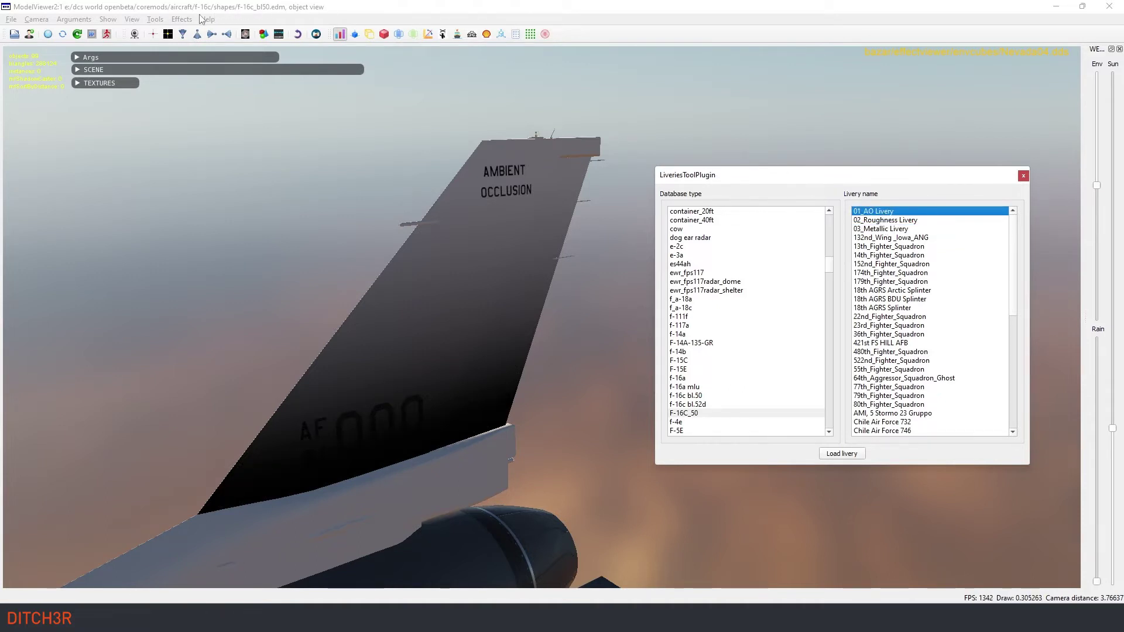
Inspect the livery in a channel draw mode, then return the model to normal shaded rendering.
click(154, 19)
mouse_move(132, 19)
mouse_move(234, 32)
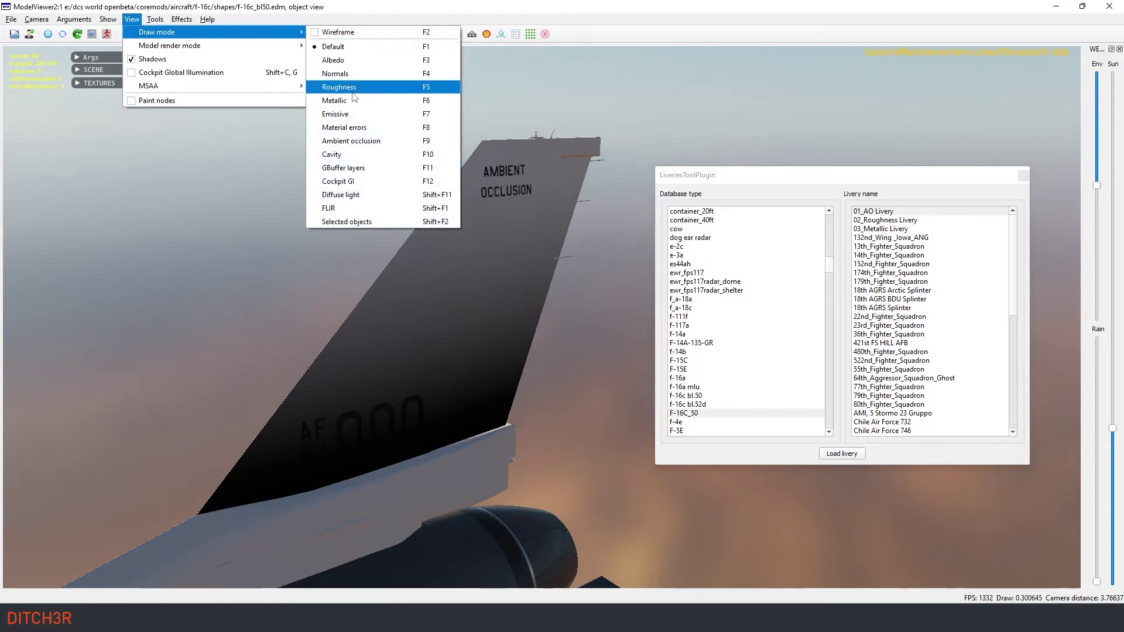
click(349, 141)
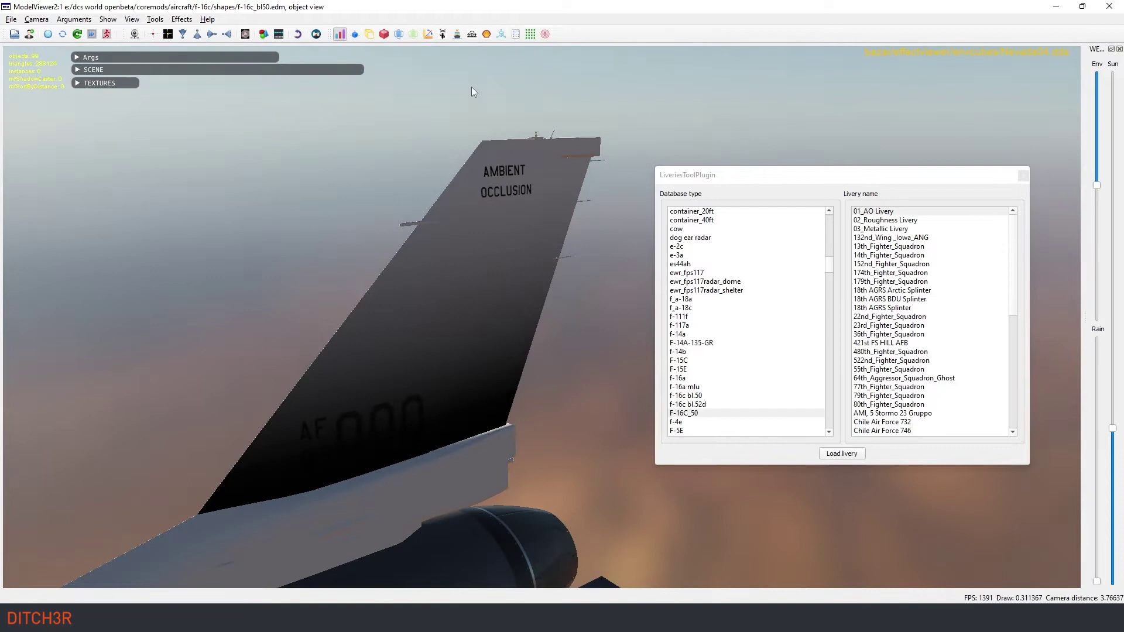
click(131, 19)
mouse_move(263, 32)
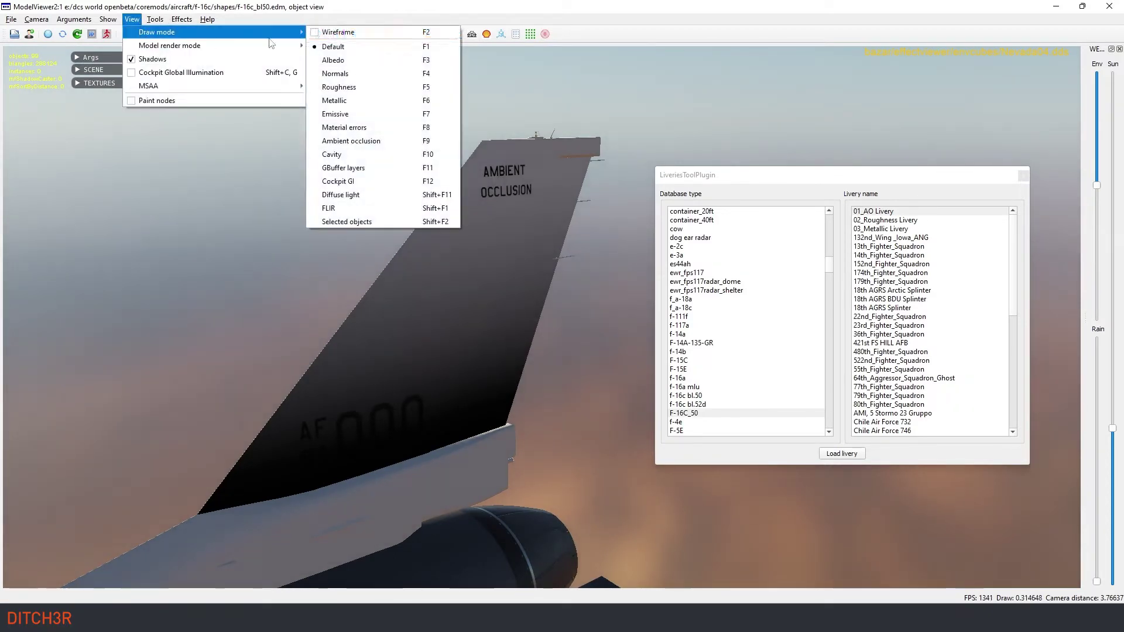
click(354, 47)
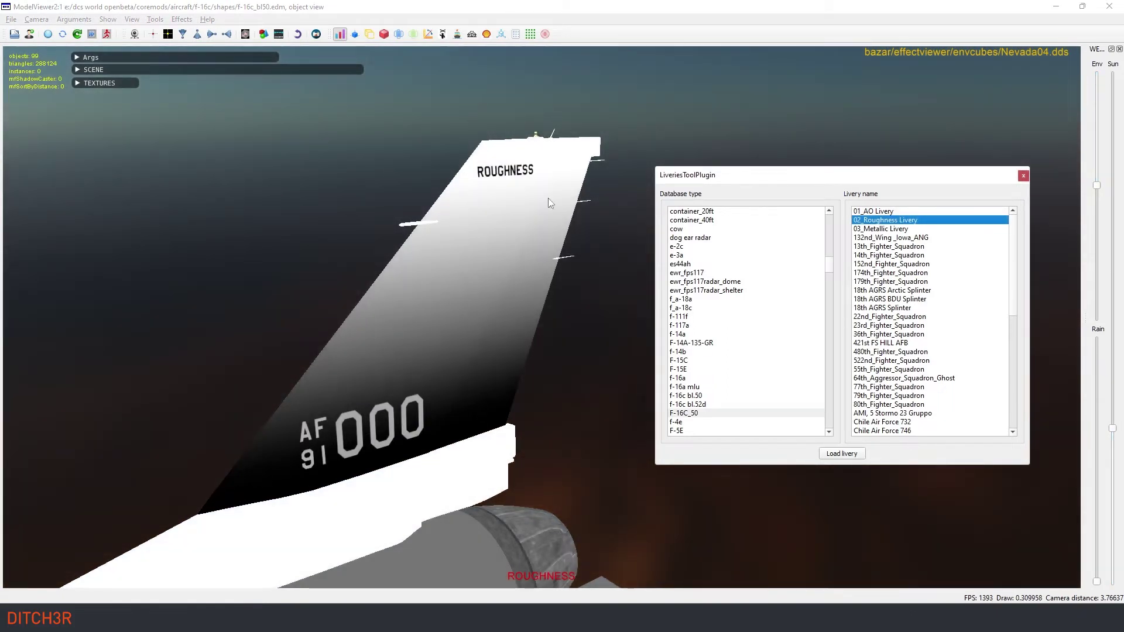
key(F5)
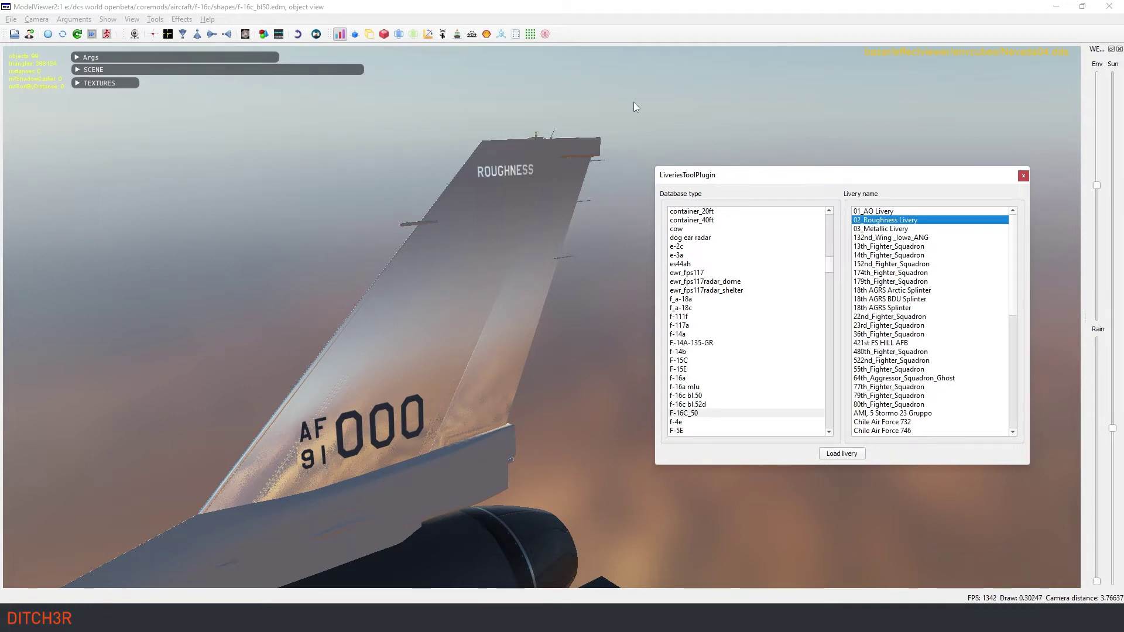
Load the 03_Metallic Livery, view it in Metallic draw mode, then restore normal shading.
click(880, 229)
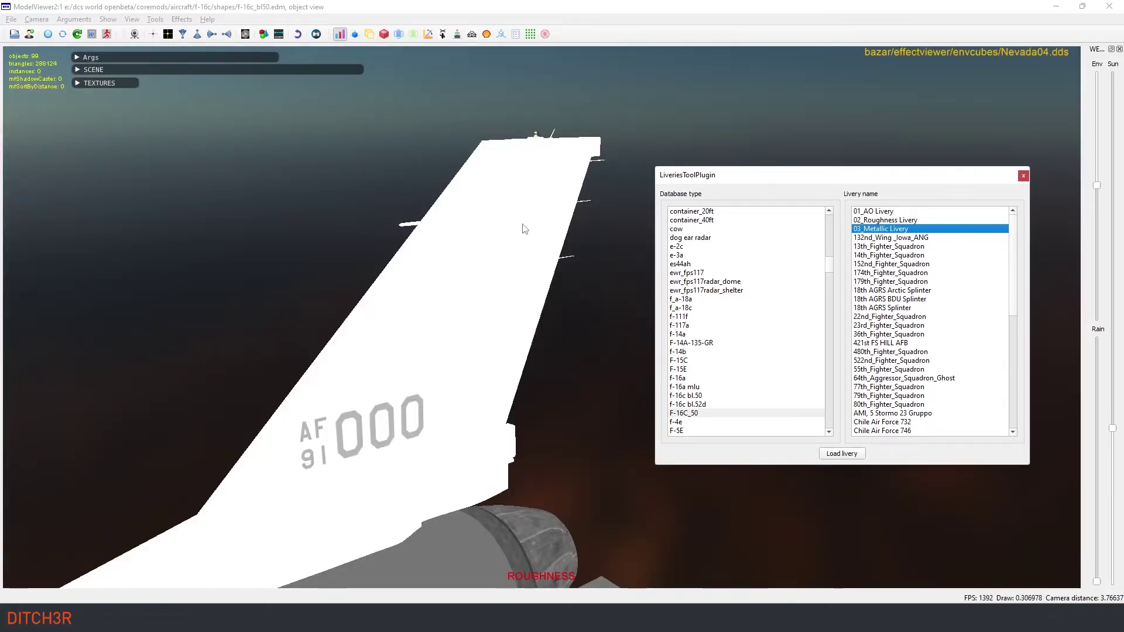
click(155, 19)
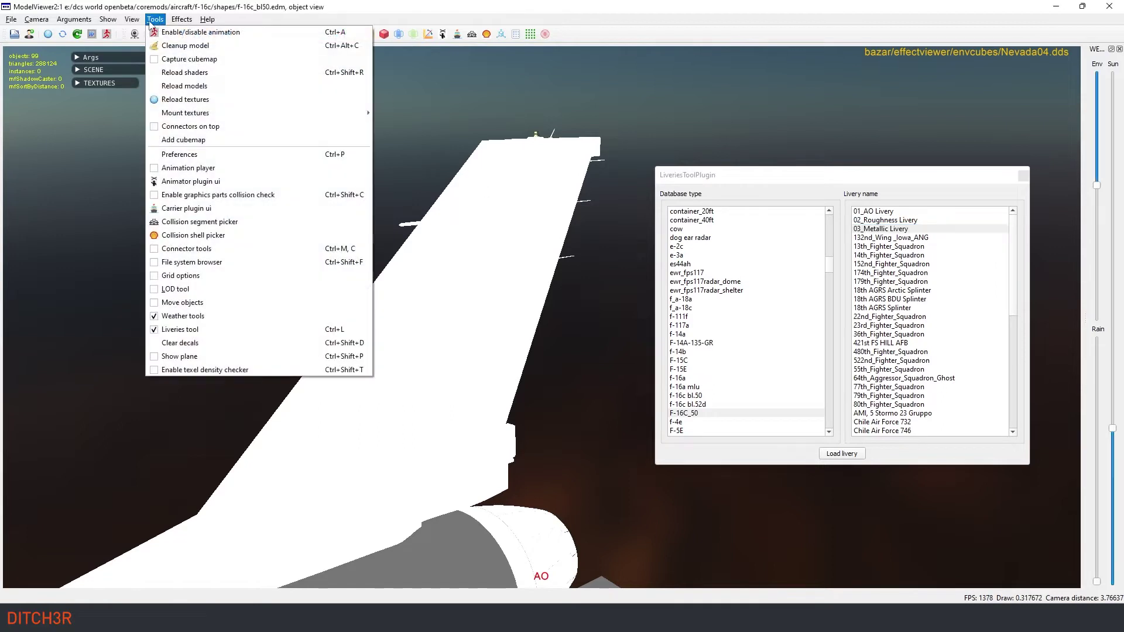
mouse_move(262, 34)
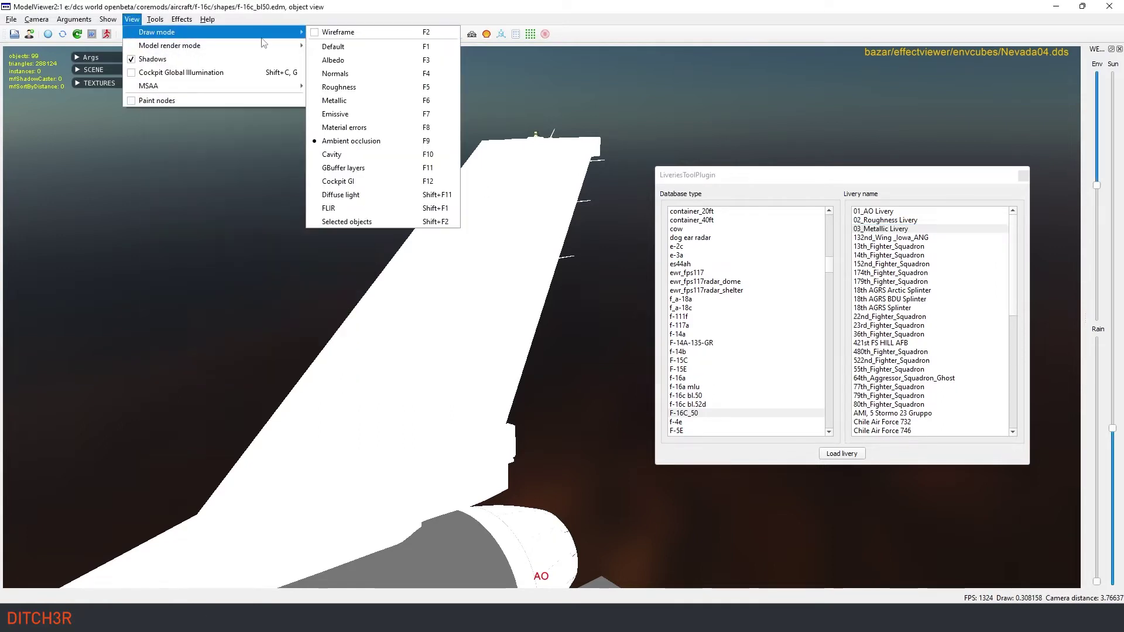
click(370, 100)
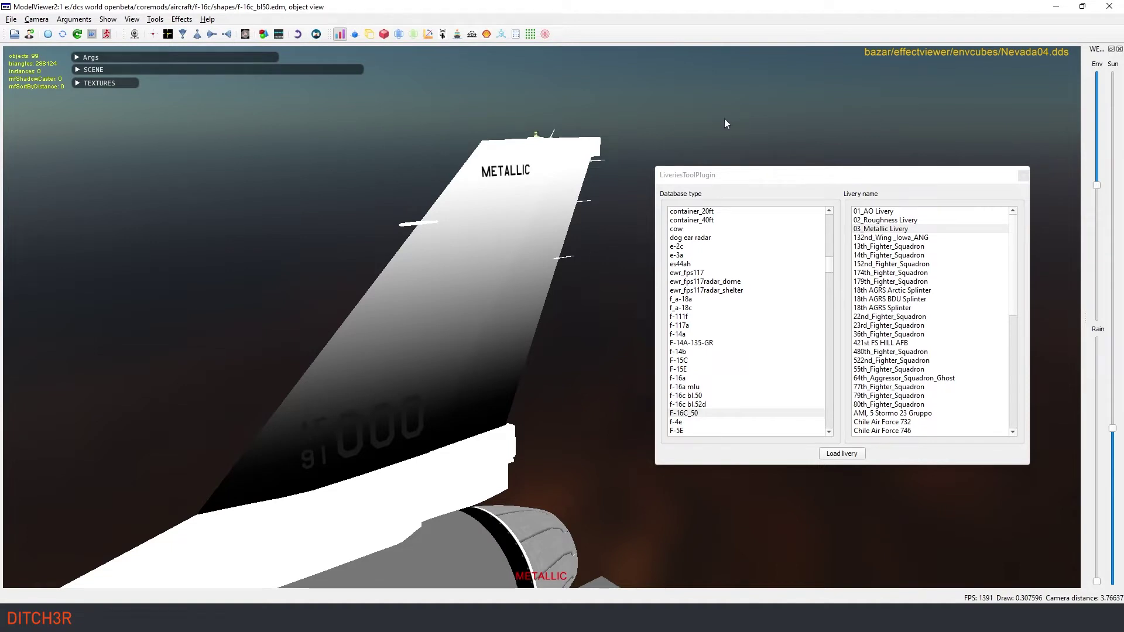
key(1)
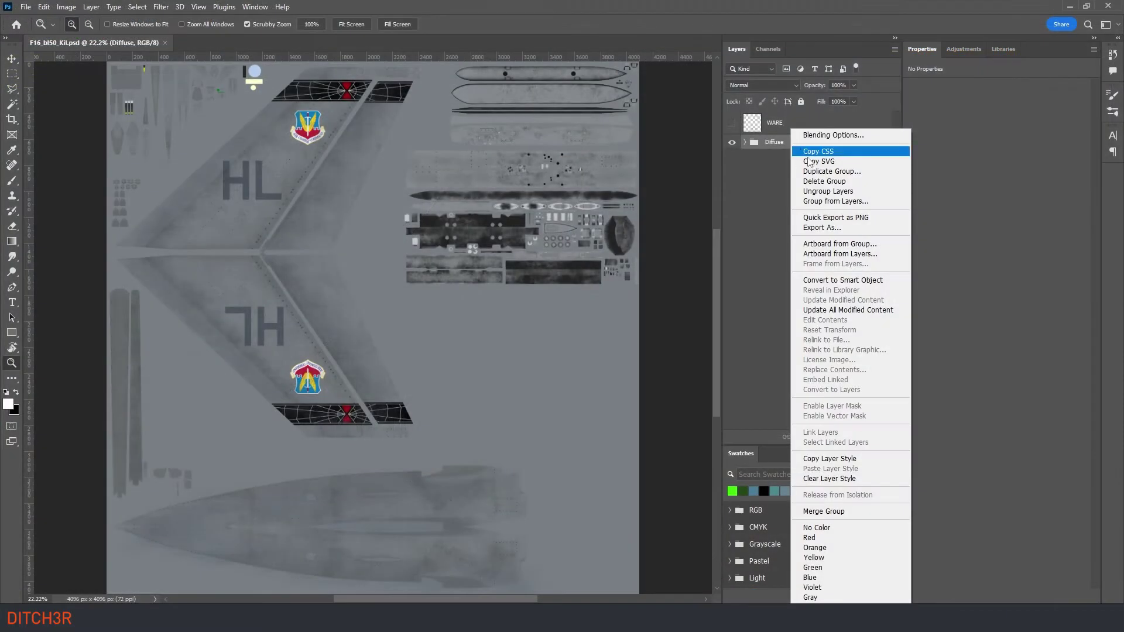
Duplicate the Diffuse group with Duplicate Group, naming the copies Red, Green and Blue.
click(817, 170)
text(Red)
key(Return)
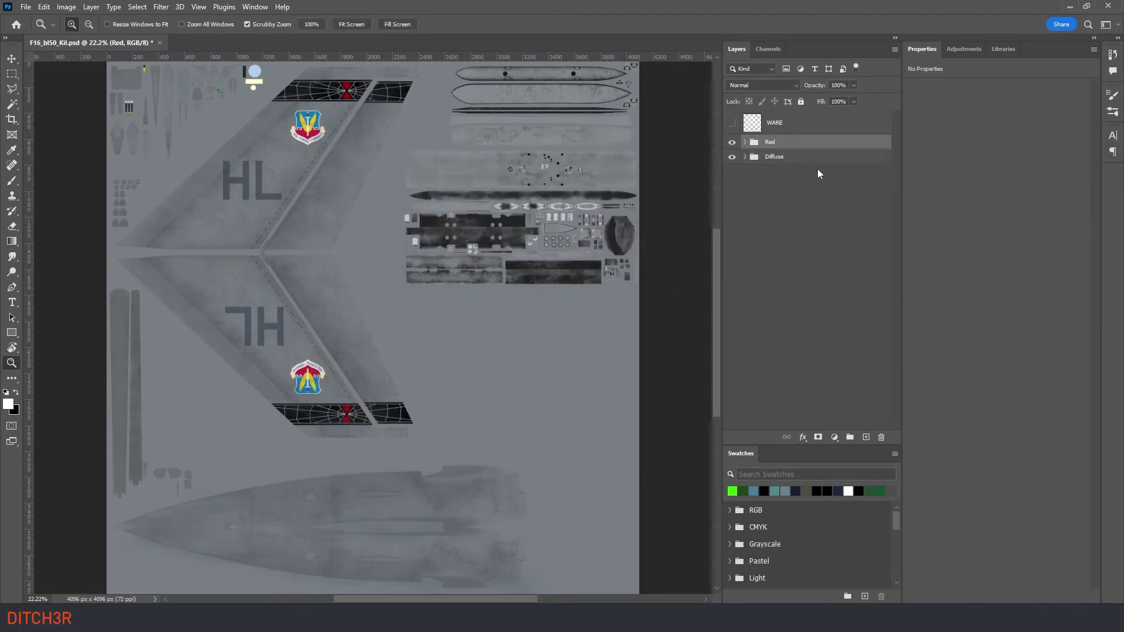
right_click(809, 157)
click(828, 171)
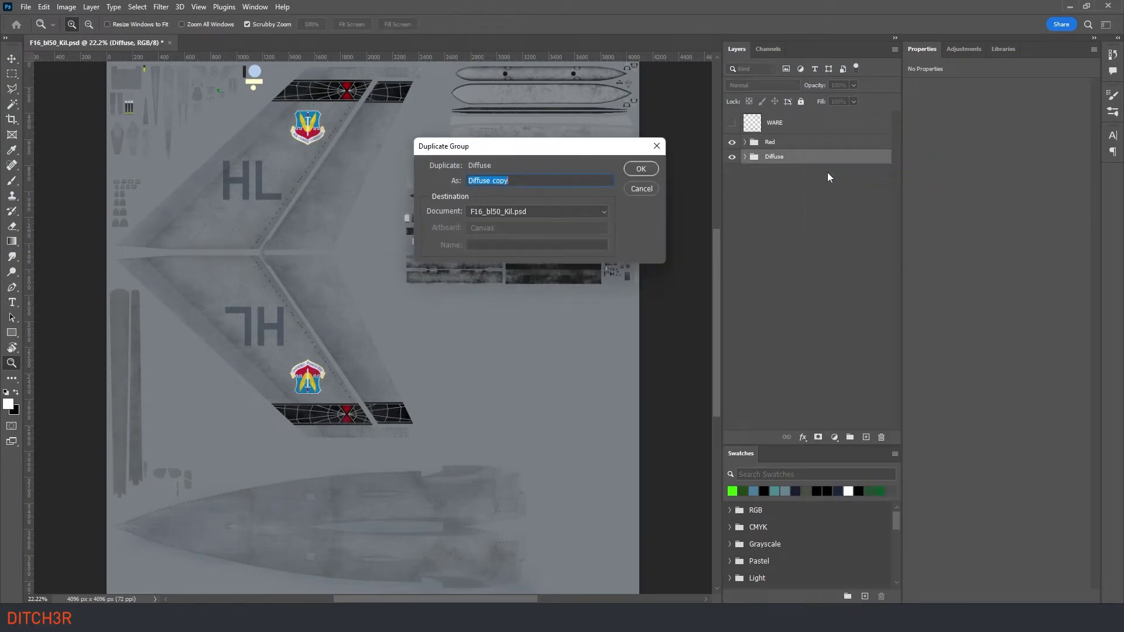
text(Green)
key(Return)
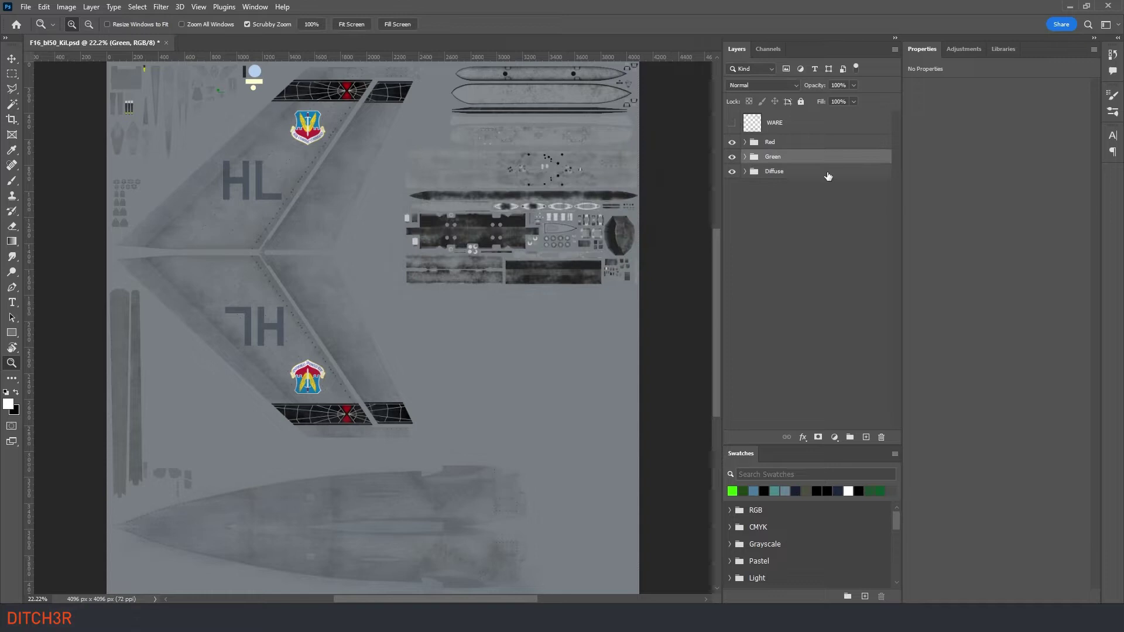
right_click(810, 173)
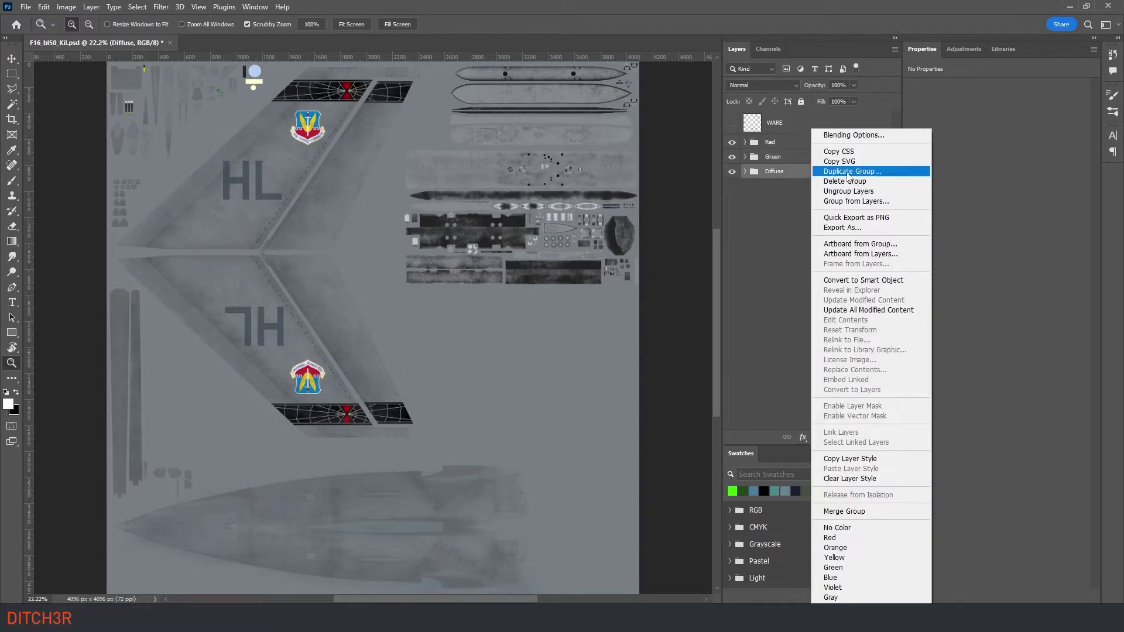
click(847, 172)
text(Blue)
key(Return)
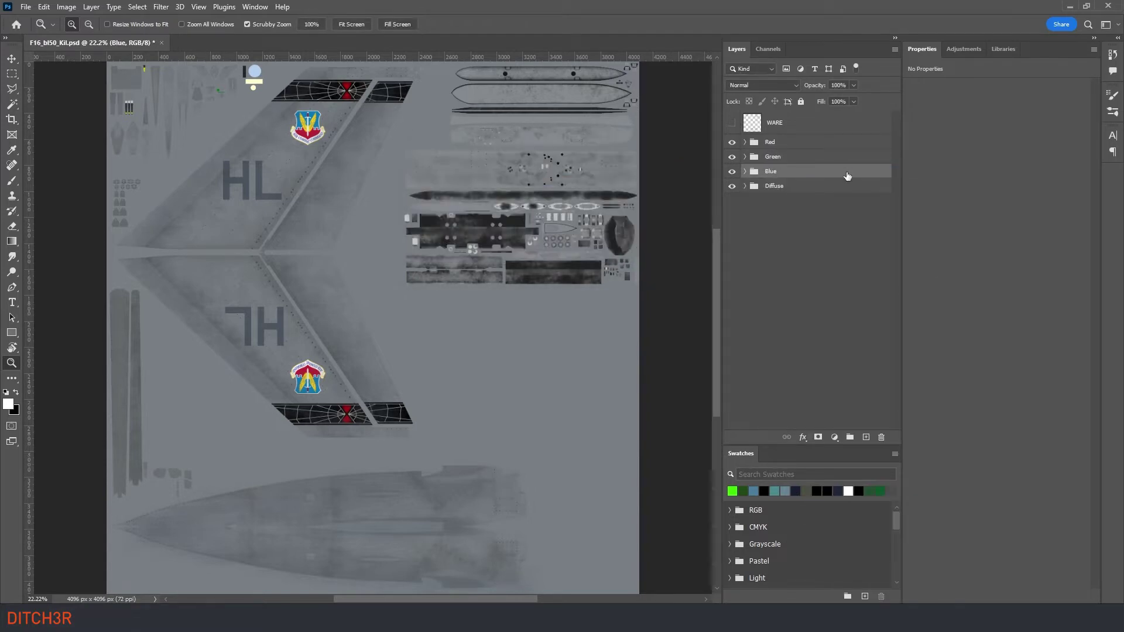
Hide the Diffuse group and limit the Red group's blending to the R channel only.
click(732, 185)
right_click(799, 146)
click(825, 136)
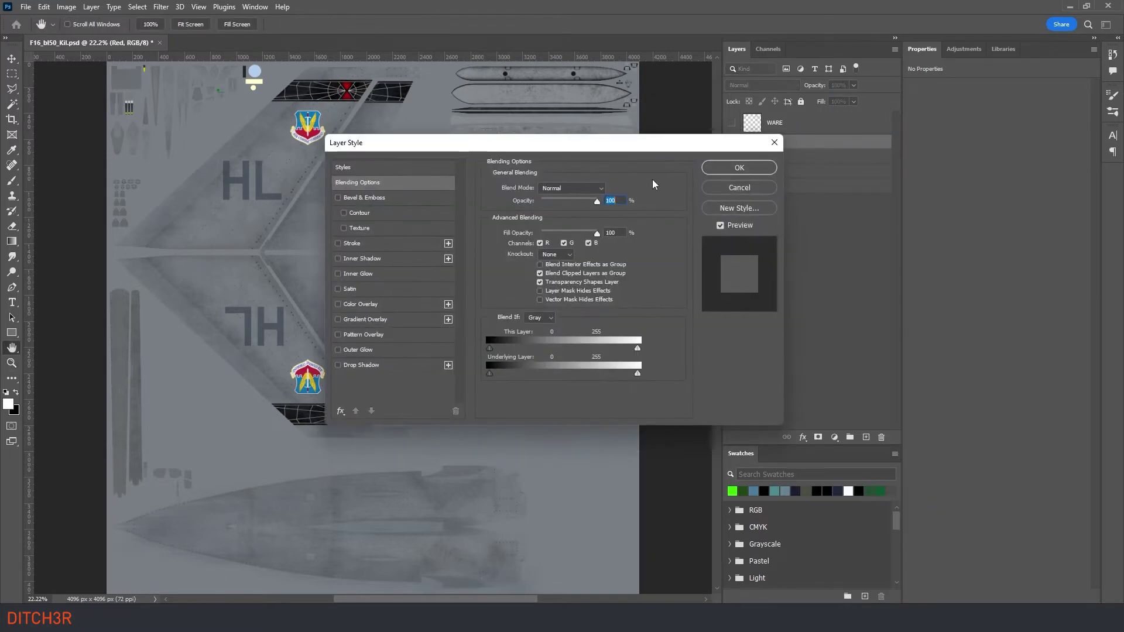
click(563, 243)
click(589, 243)
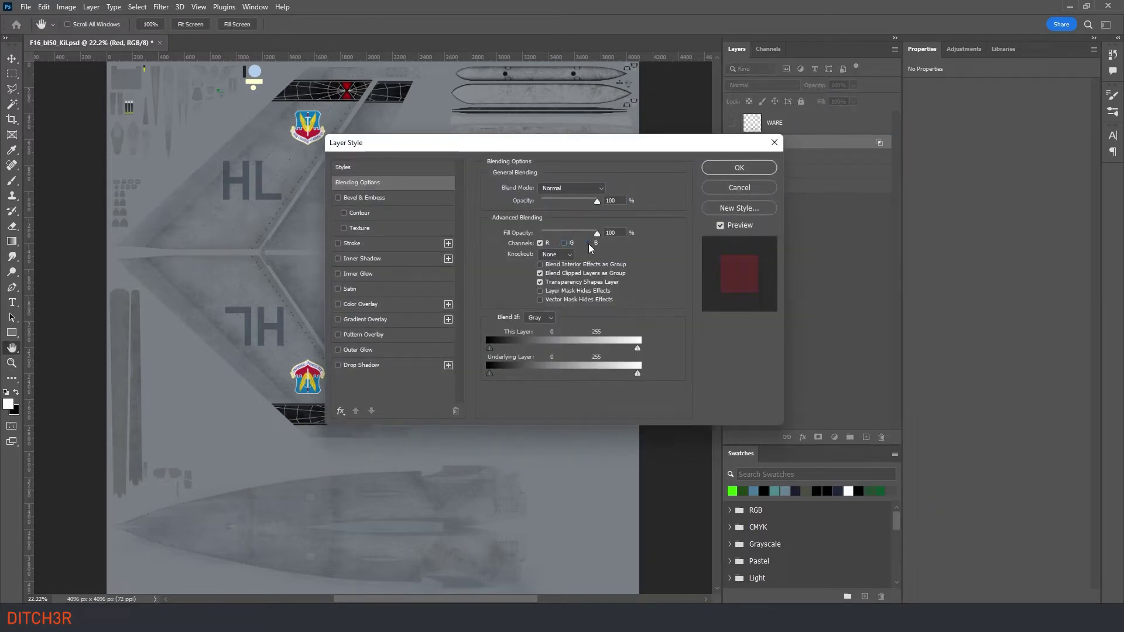
click(714, 171)
Limit the Green group to the G channel and the Blue group to the B channel.
double_click(832, 157)
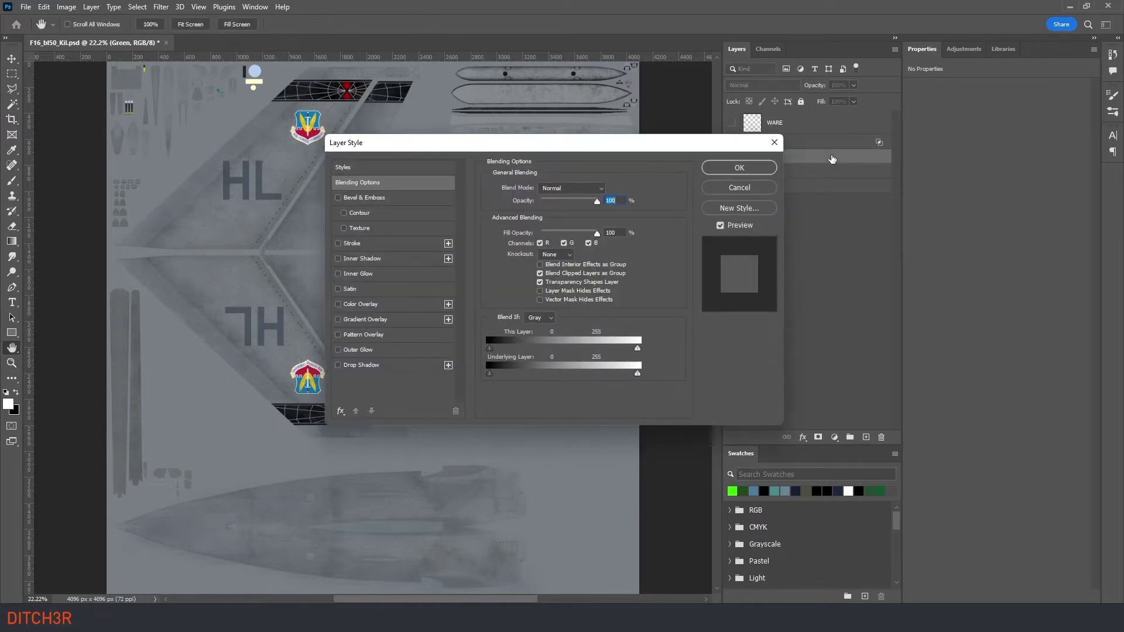
click(540, 243)
click(588, 243)
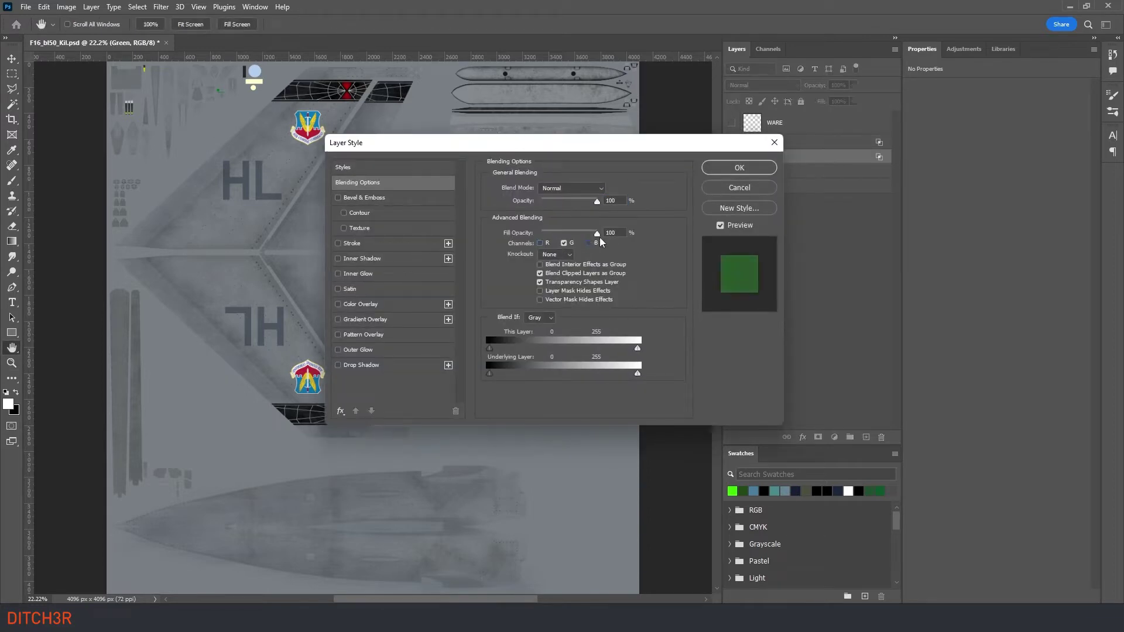
click(722, 169)
double_click(801, 172)
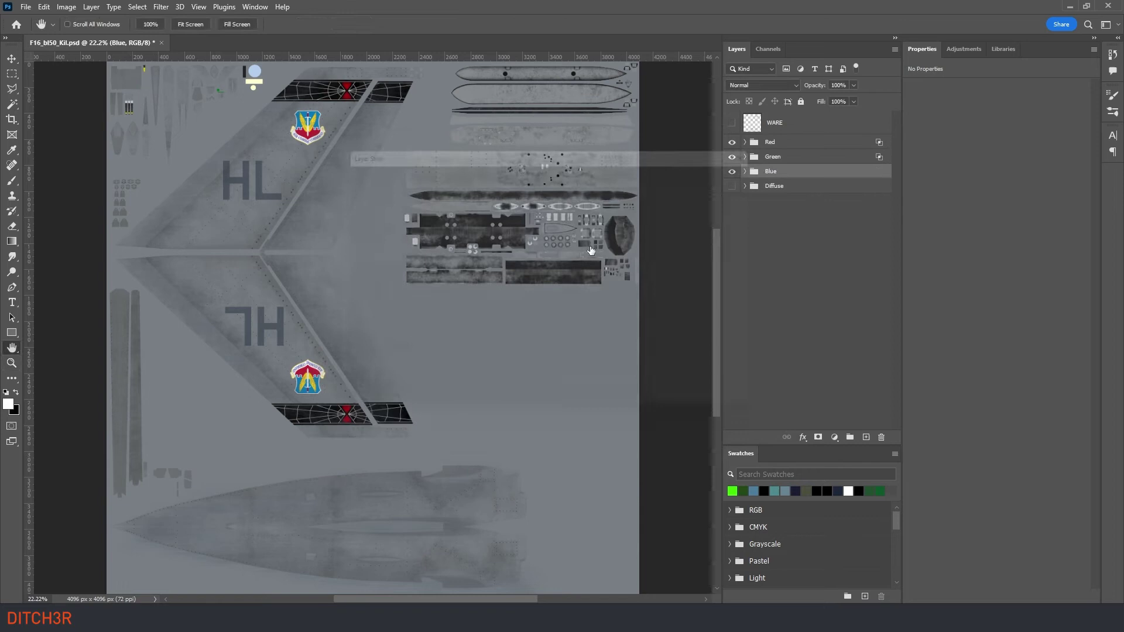
click(540, 243)
click(564, 243)
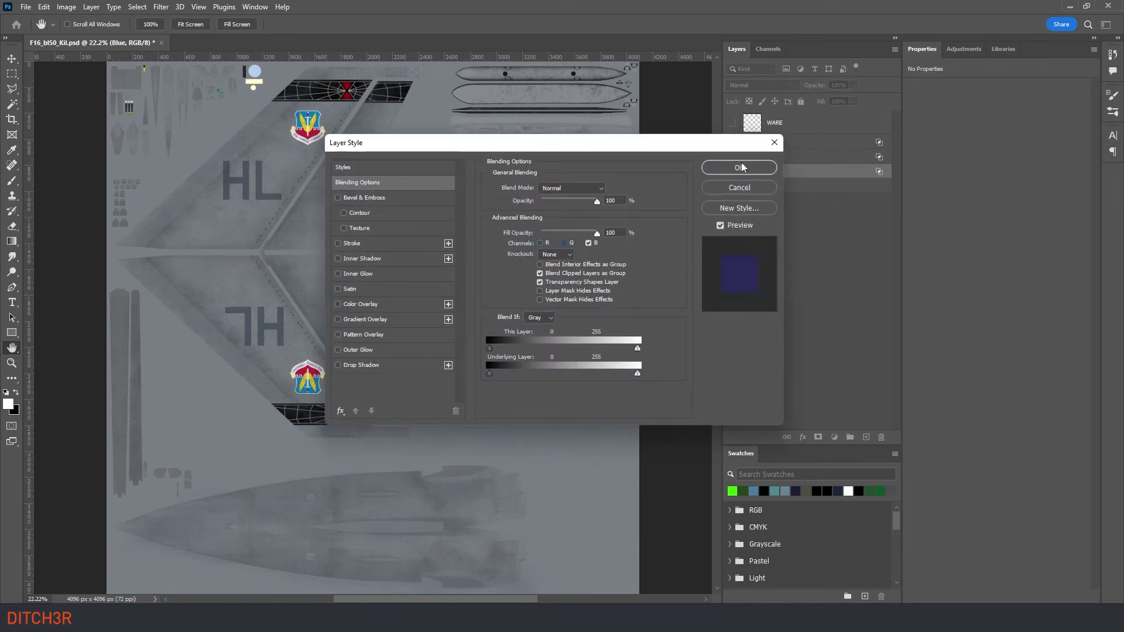
key(z)
click(742, 168)
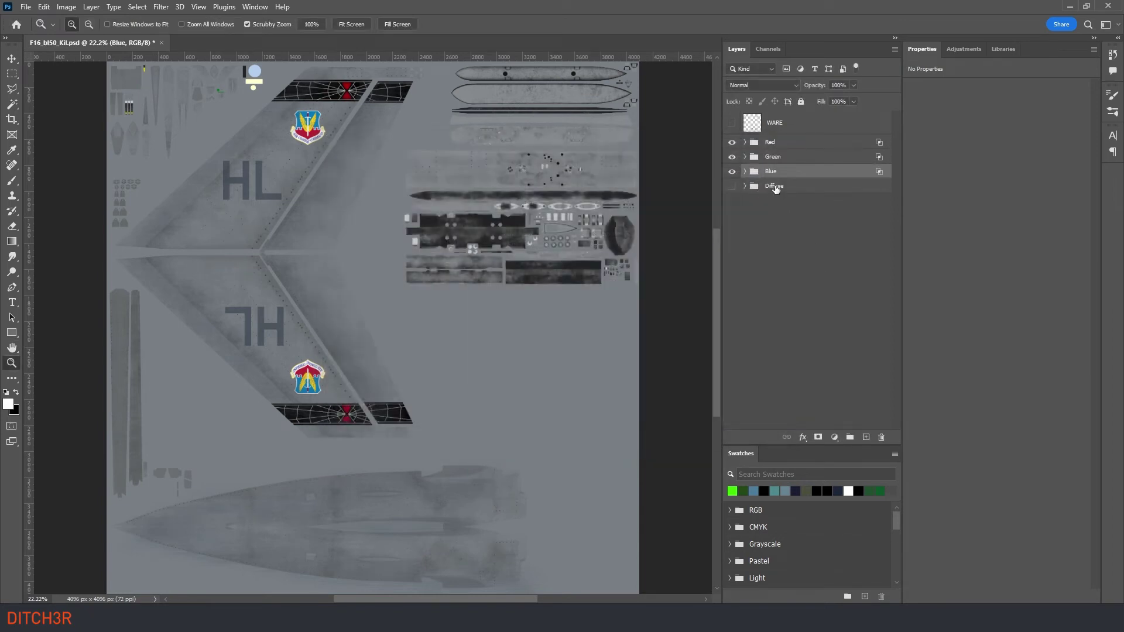
Set the Red and Green groups' blend mode to Screen.
click(792, 145)
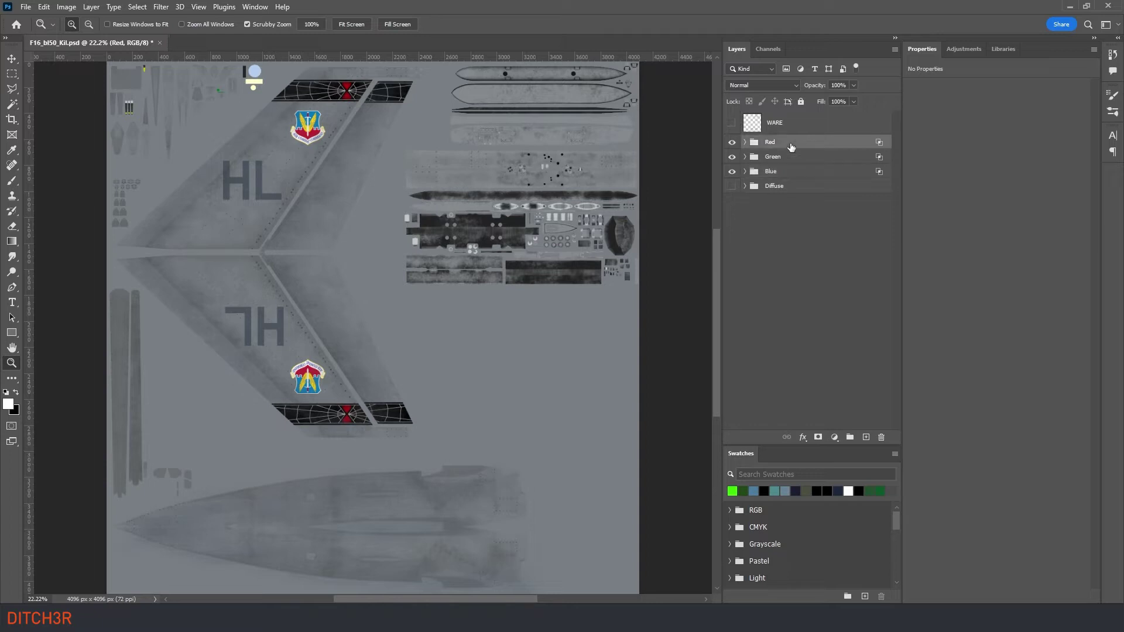
right_click(792, 146)
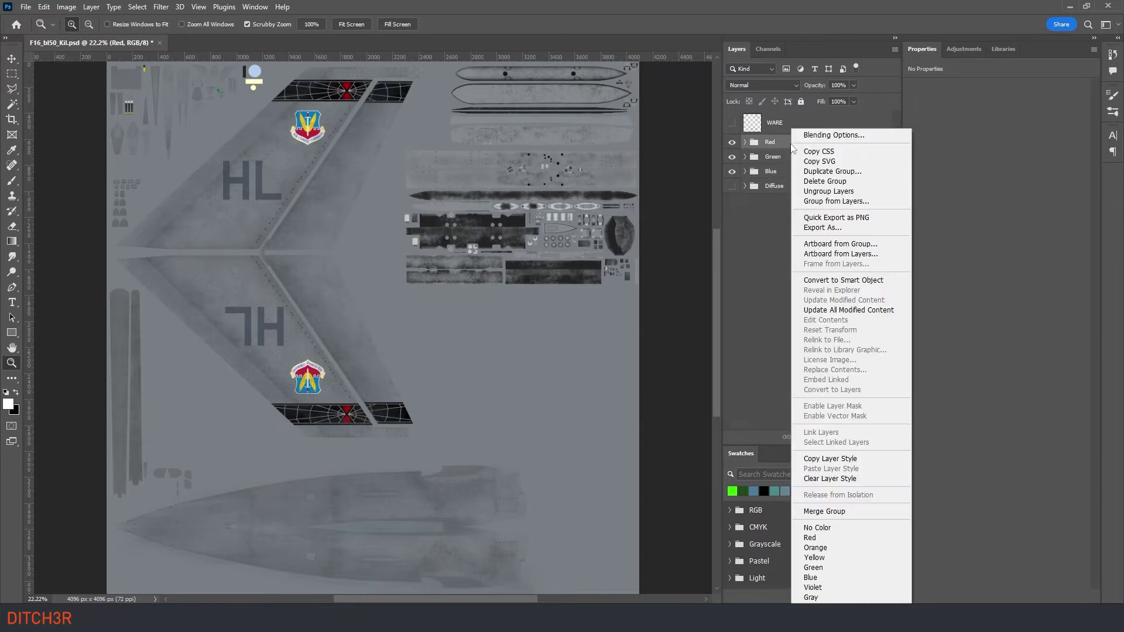
click(765, 242)
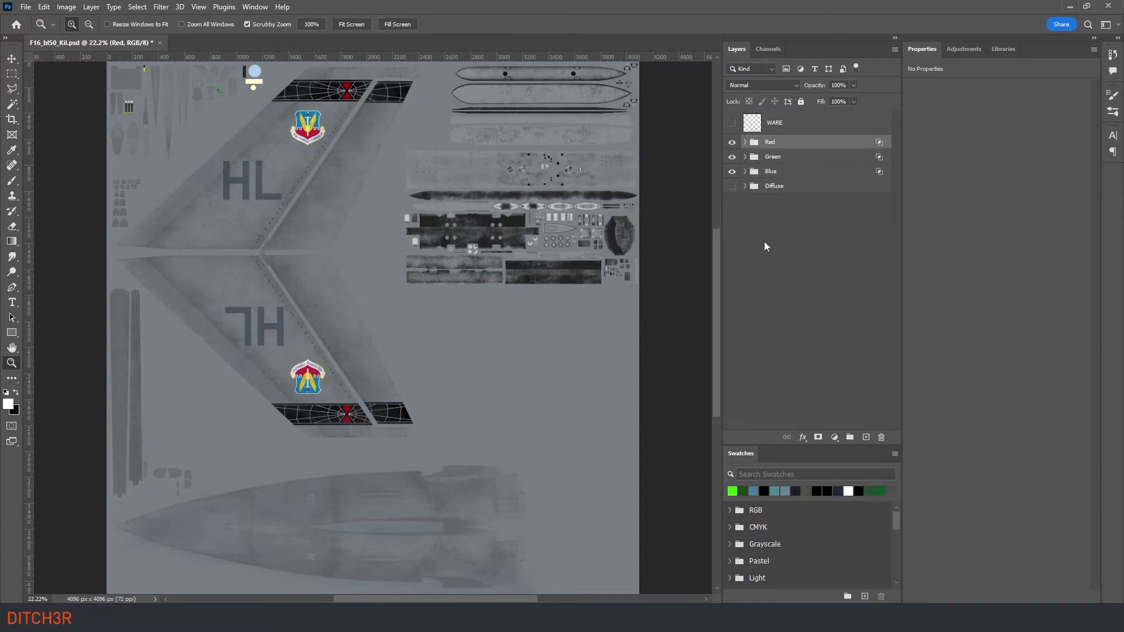
click(767, 86)
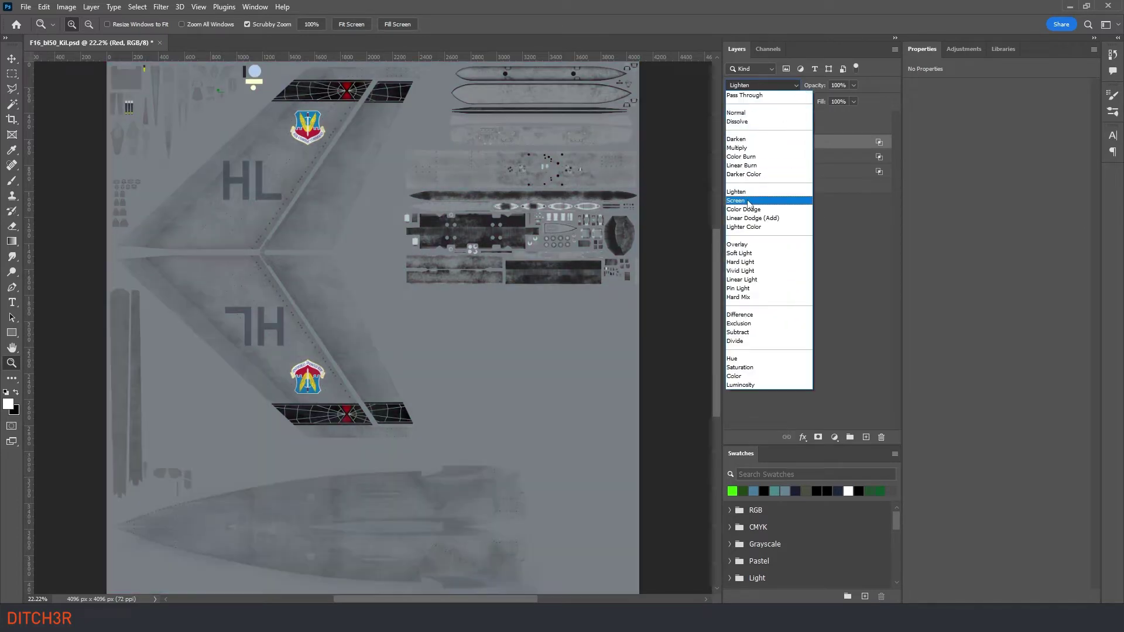
click(748, 201)
click(794, 160)
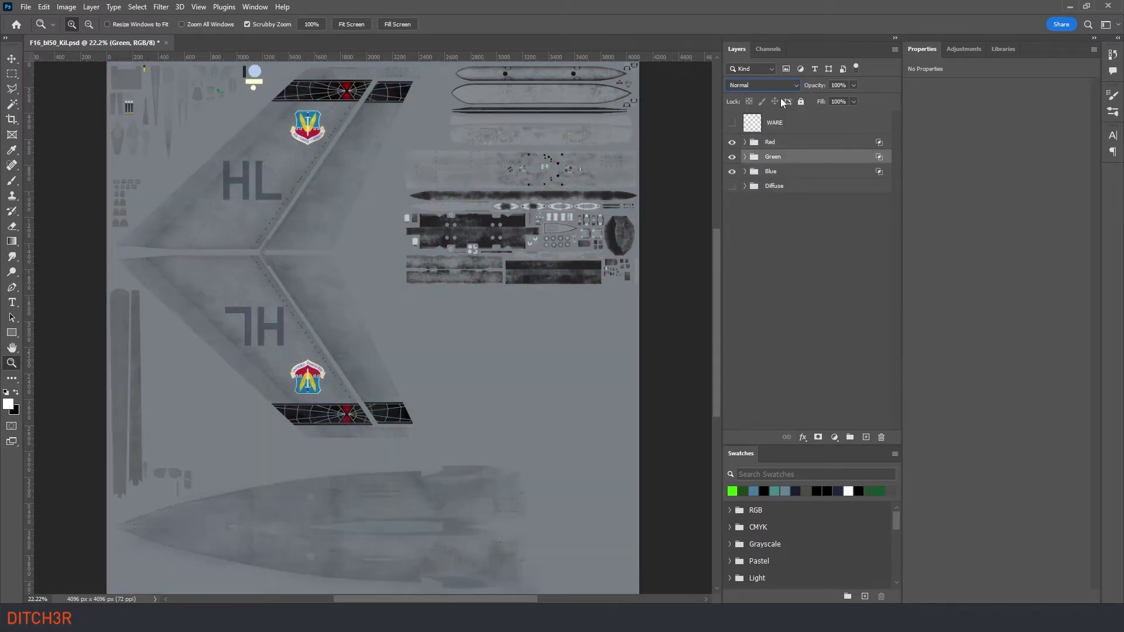
click(795, 86)
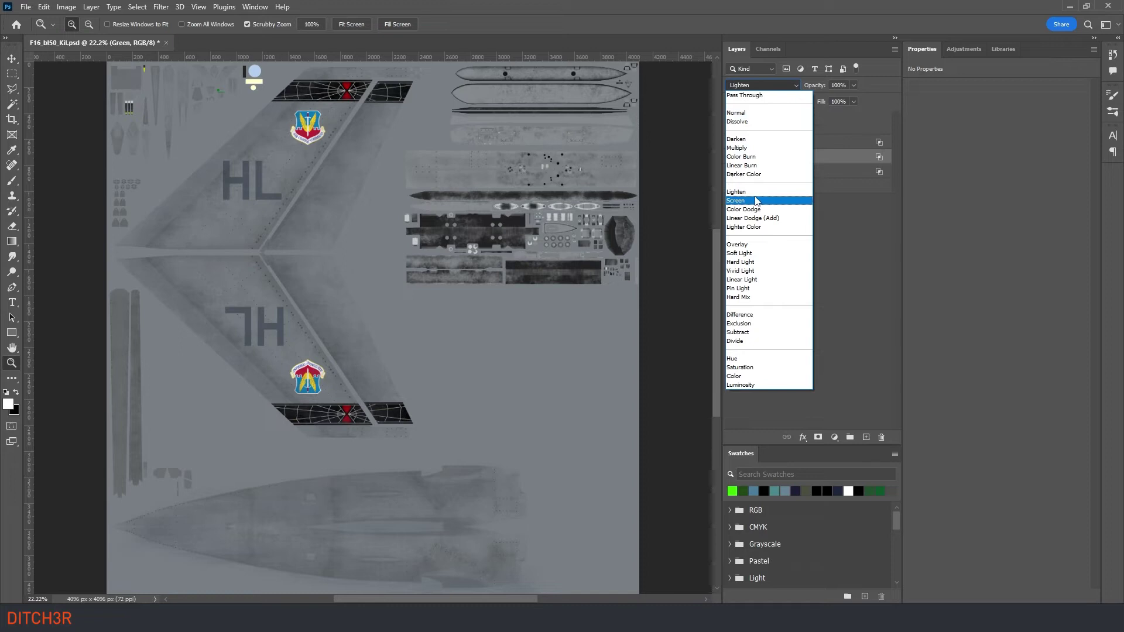
click(755, 201)
click(806, 227)
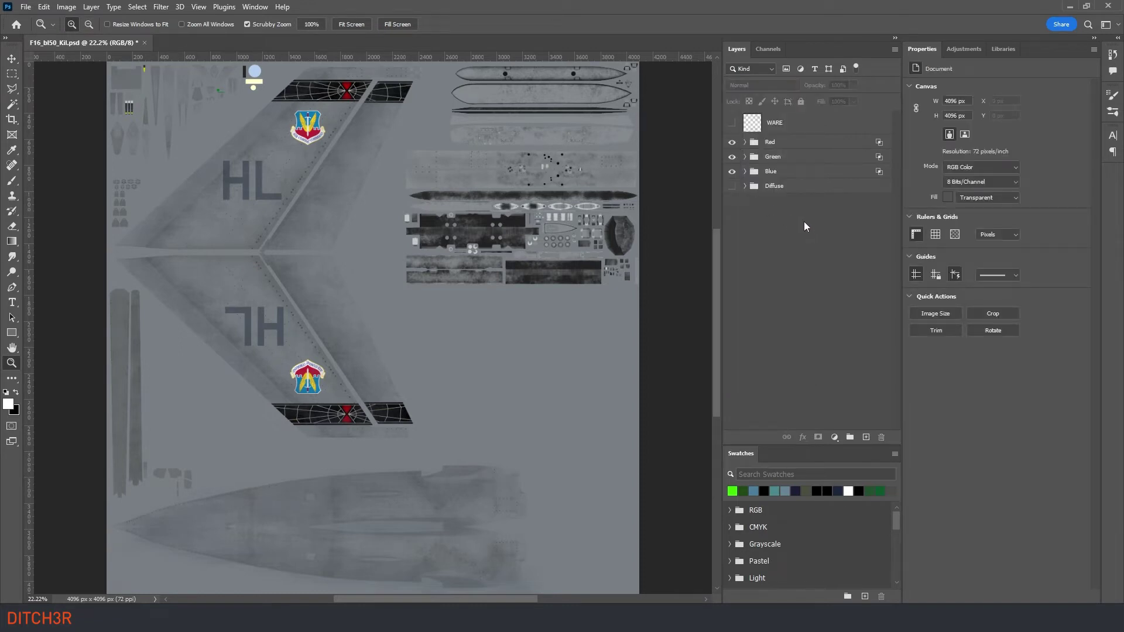
Show the Green and Blue groups each alone in turn, ending with only Red visible.
click(731, 172)
click(732, 157)
click(731, 142)
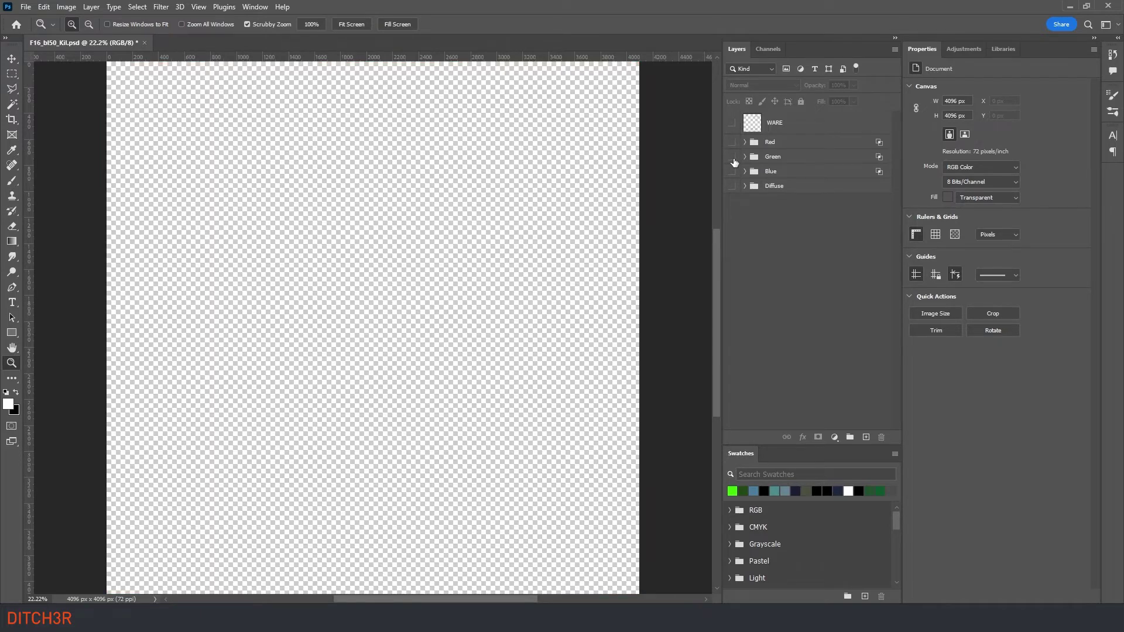
click(732, 156)
click(732, 156)
click(732, 171)
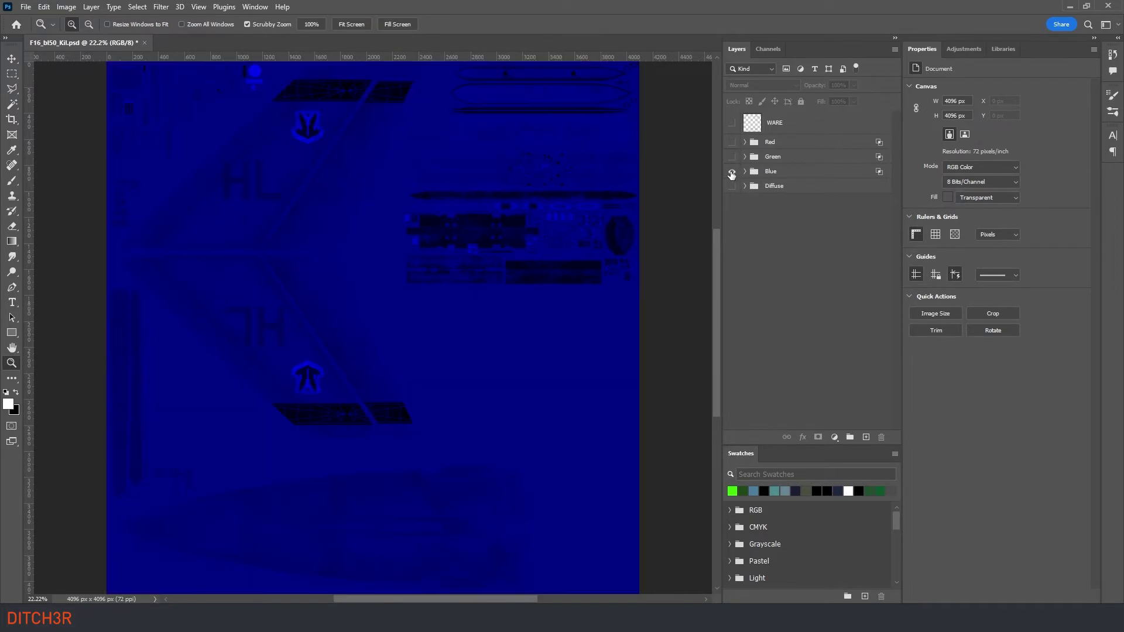
click(731, 171)
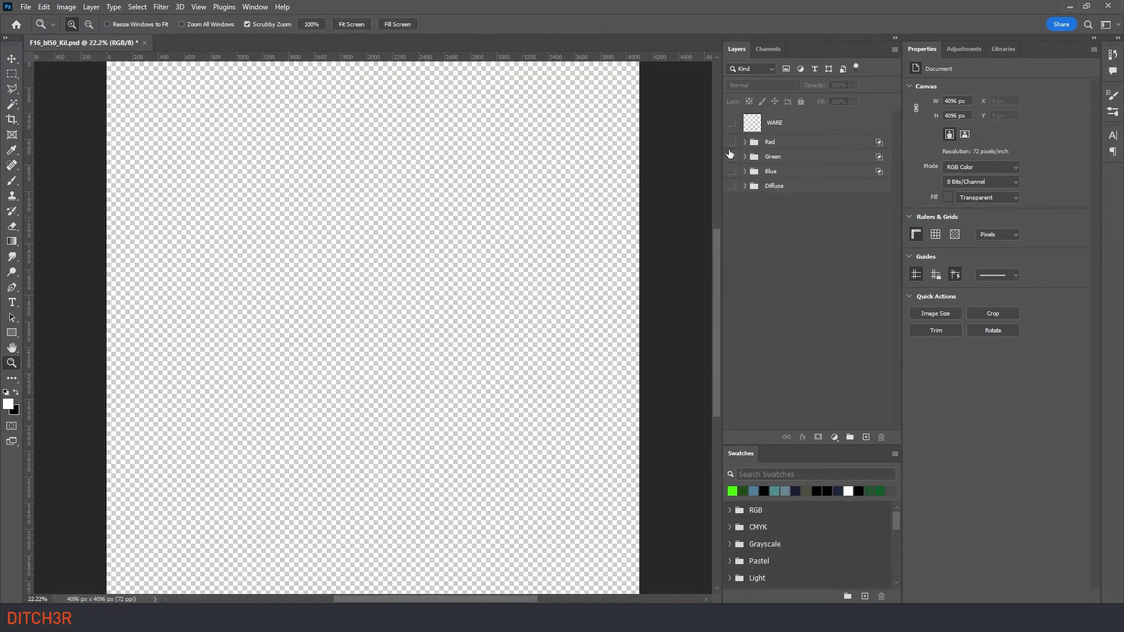
click(732, 142)
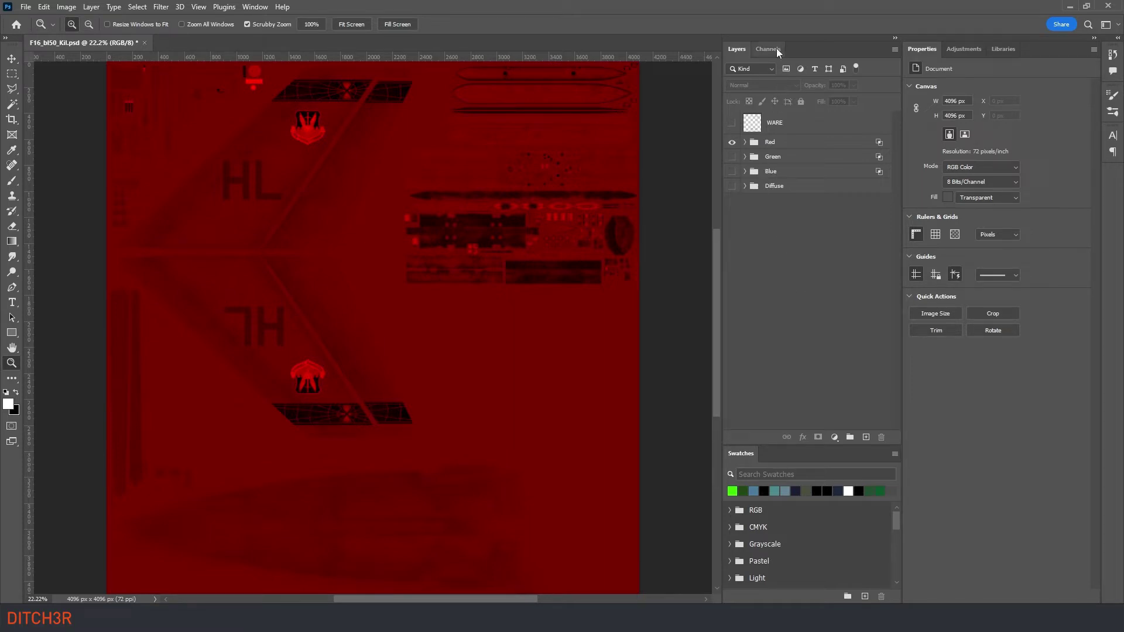
Float and resize the Channels panel, show only the Red channel, and expand the Red group.
drag(776, 48, 627, 380)
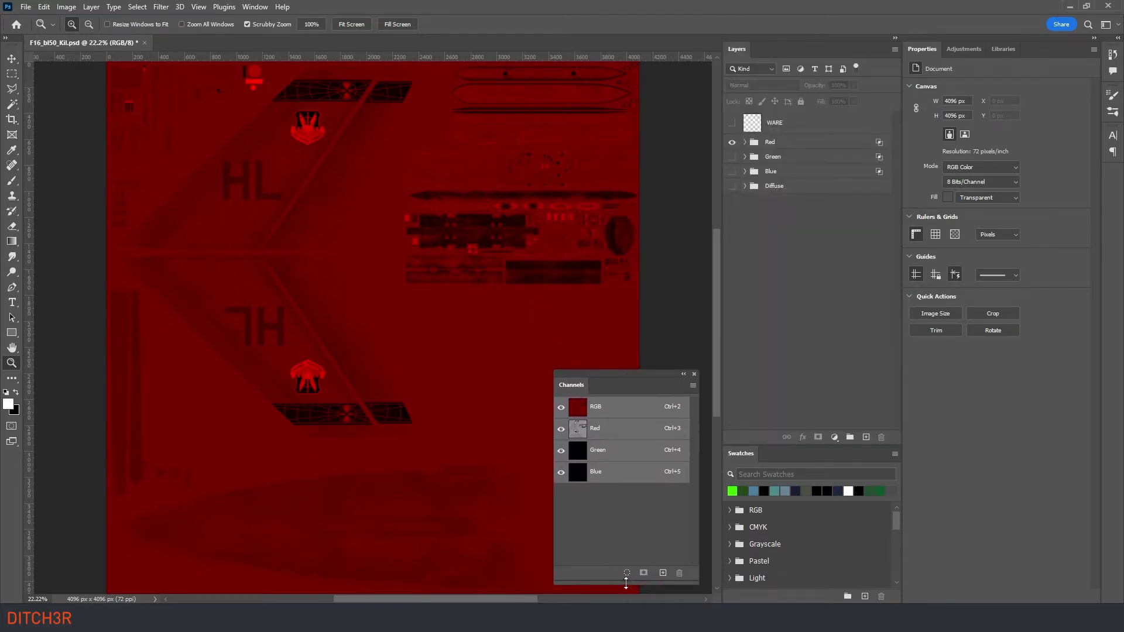
drag(626, 583, 627, 521)
click(615, 435)
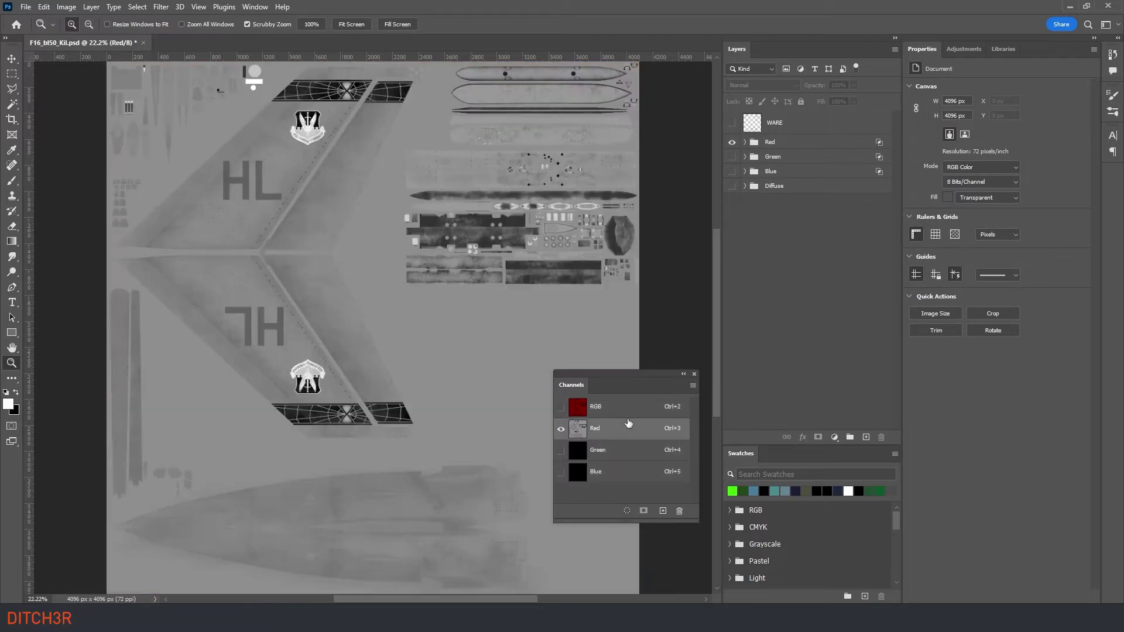
drag(644, 371, 655, 431)
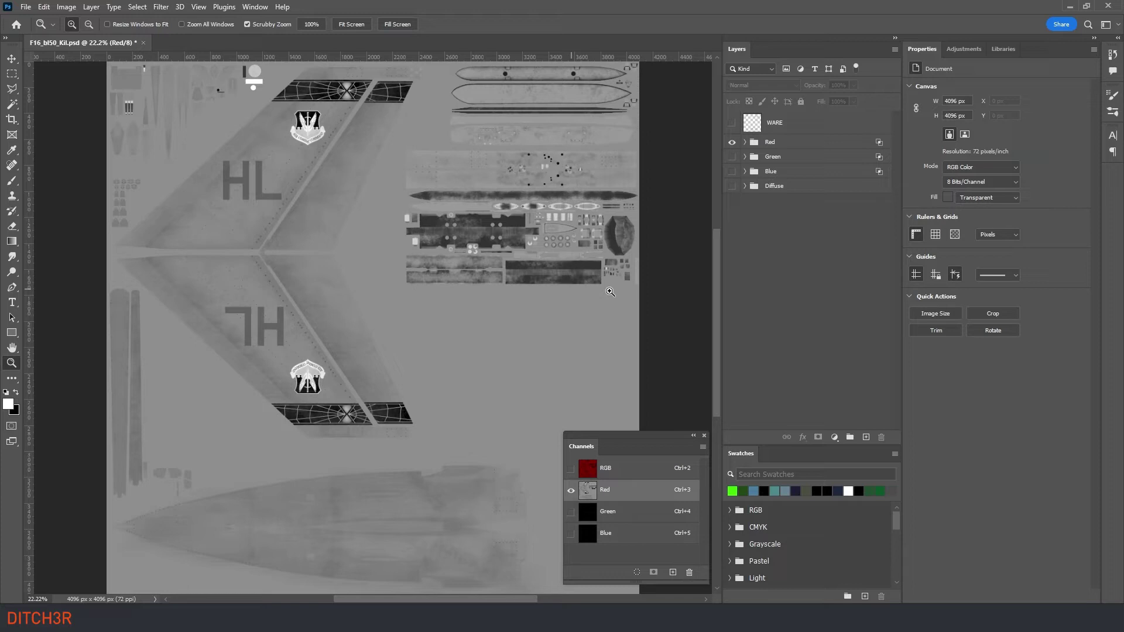
click(745, 141)
Add a Levels adjustment in the Red group, set to gamma 0.73 and white point 123.
click(779, 142)
click(972, 50)
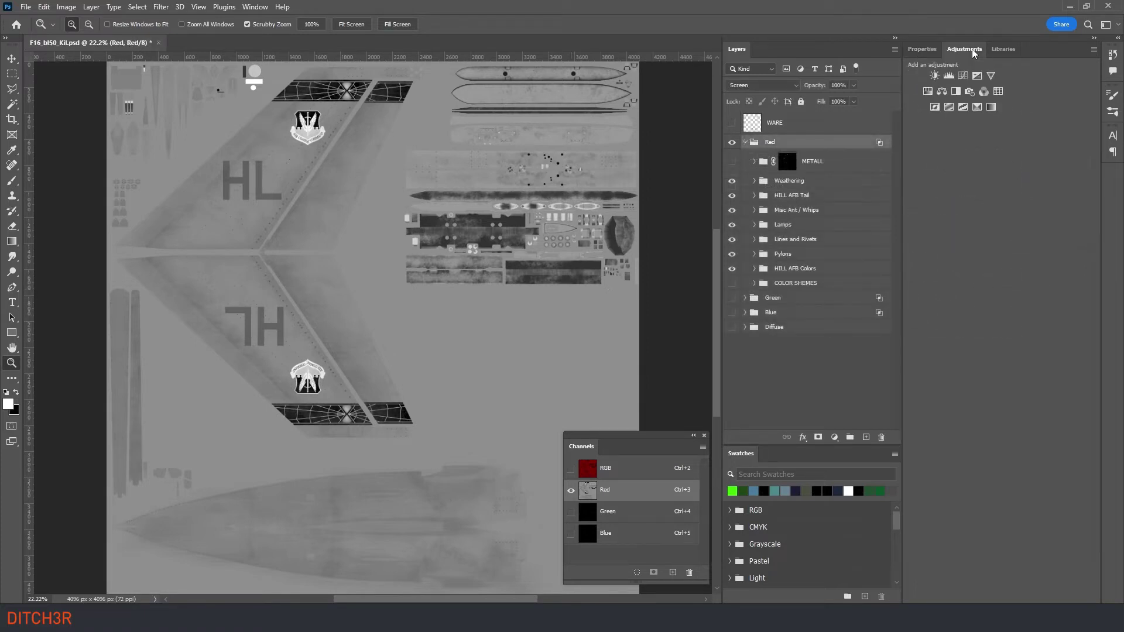
click(944, 73)
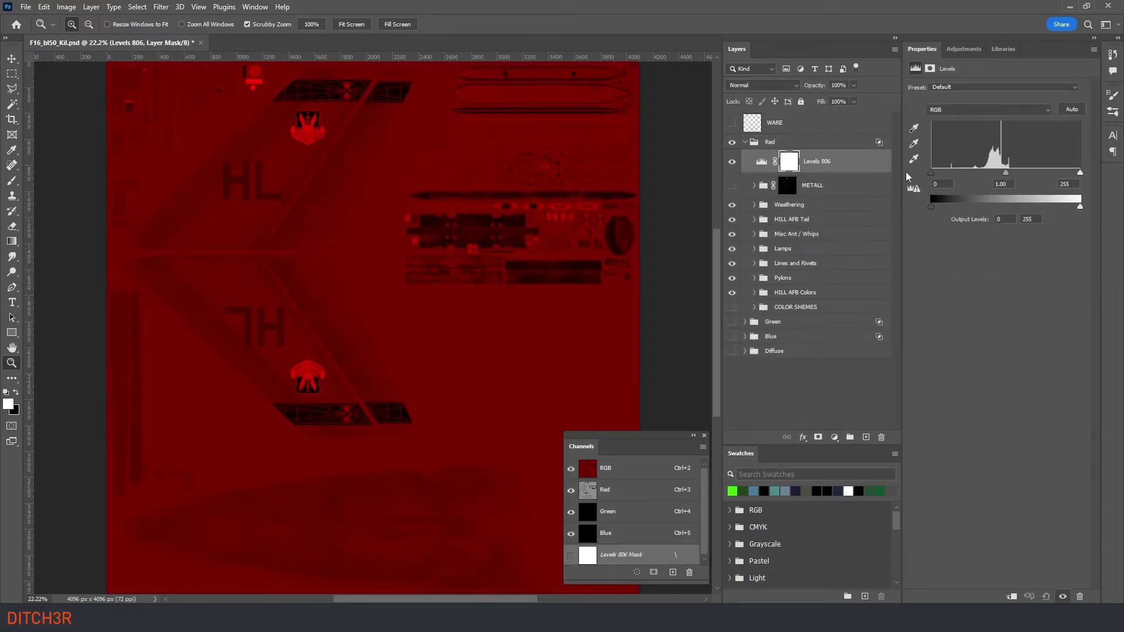
click(640, 490)
click(586, 514)
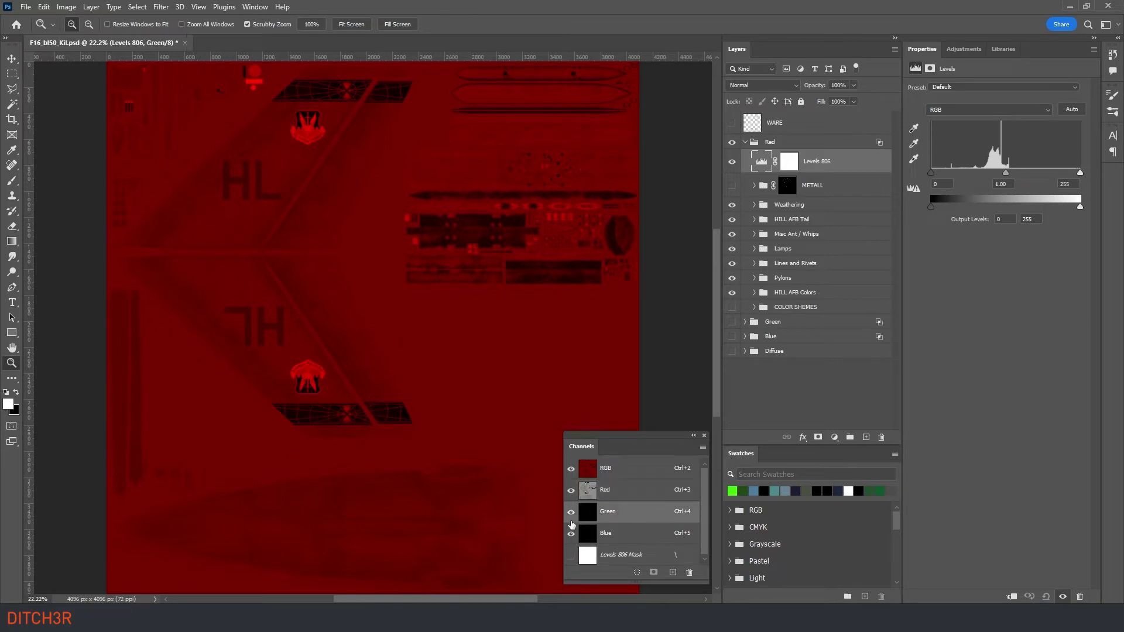
click(571, 533)
click(571, 511)
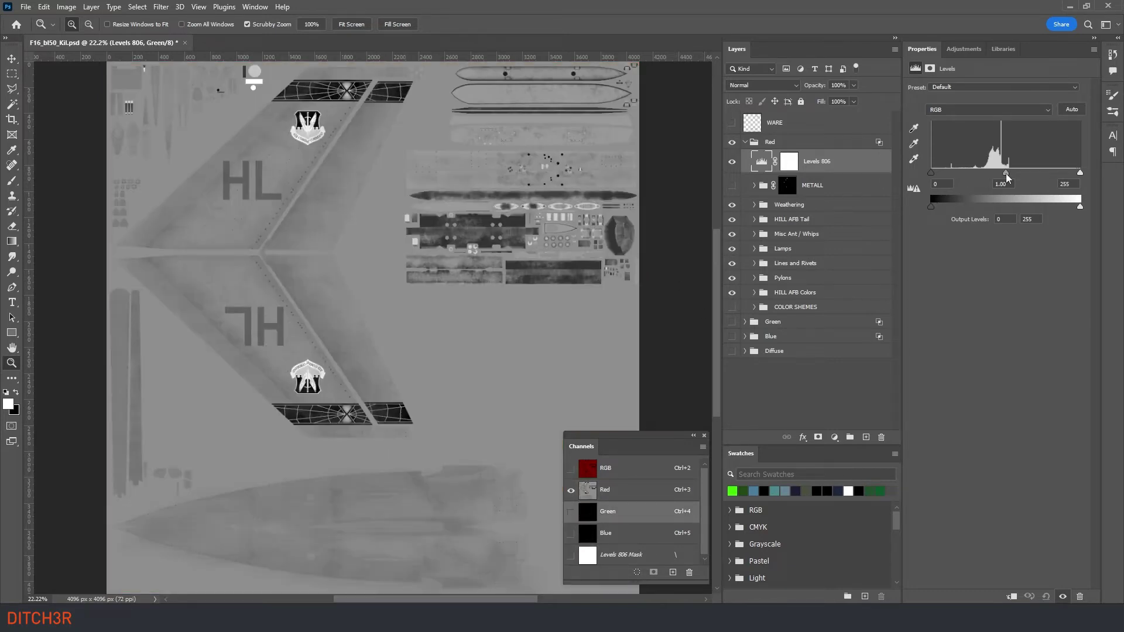
drag(1006, 173, 987, 173)
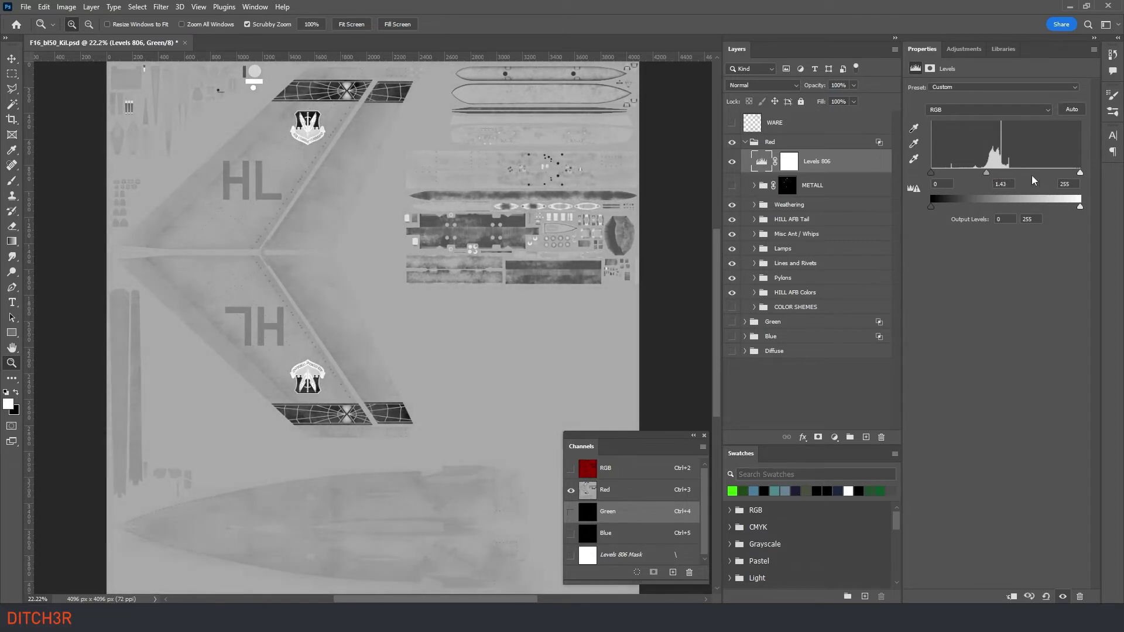
drag(1080, 174, 974, 171)
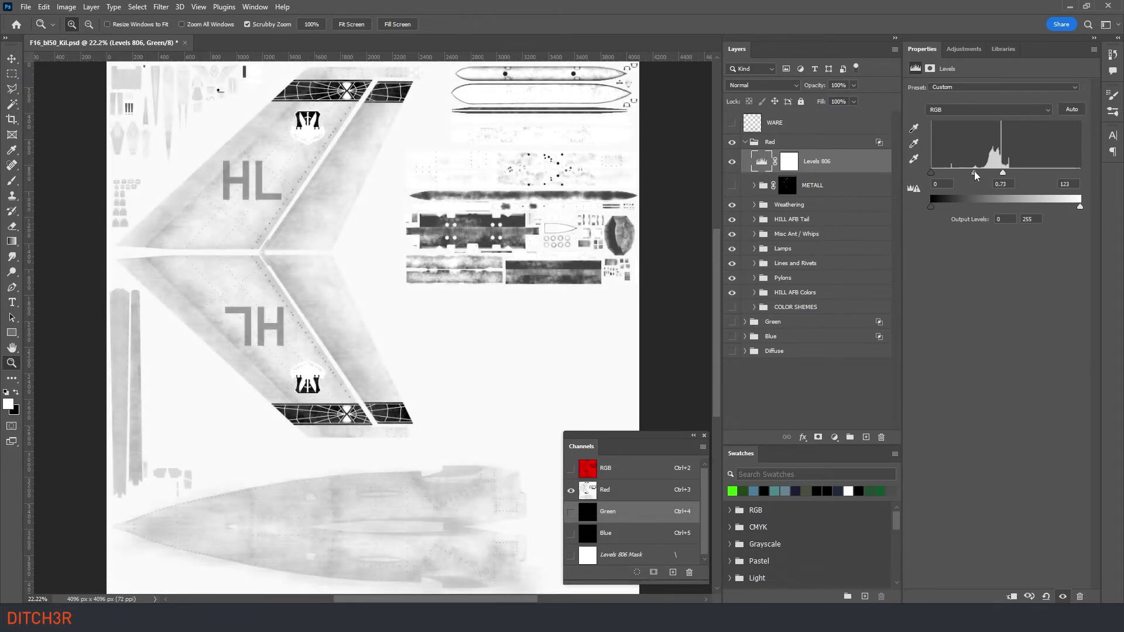
Hide the Weathering and HILL AFB Tail groups.
click(732, 205)
click(732, 219)
click(754, 277)
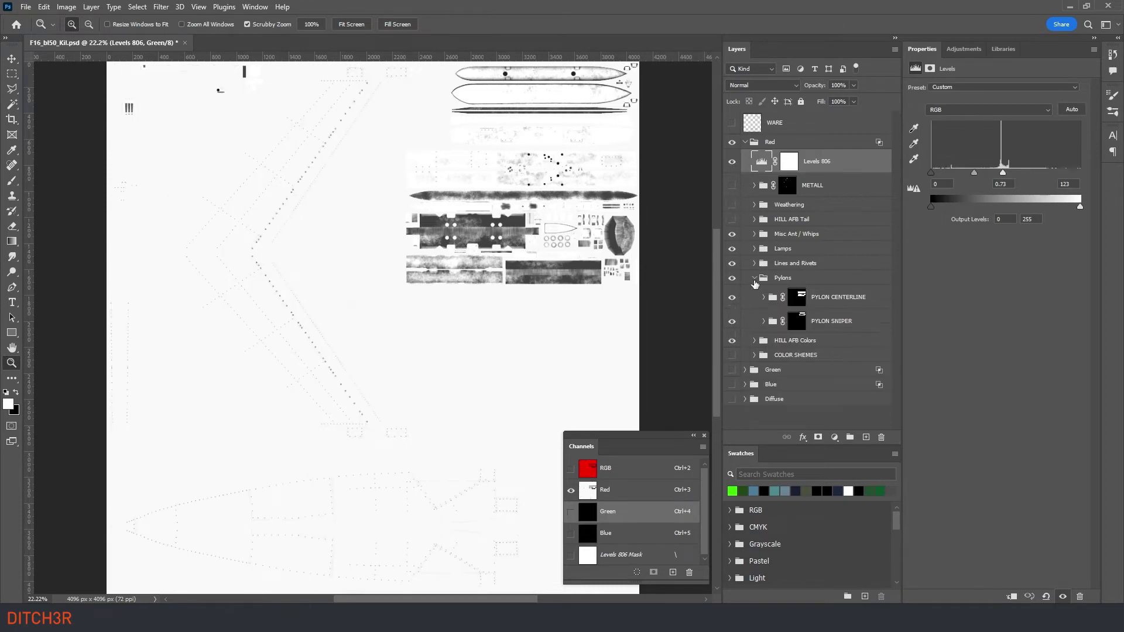
click(763, 321)
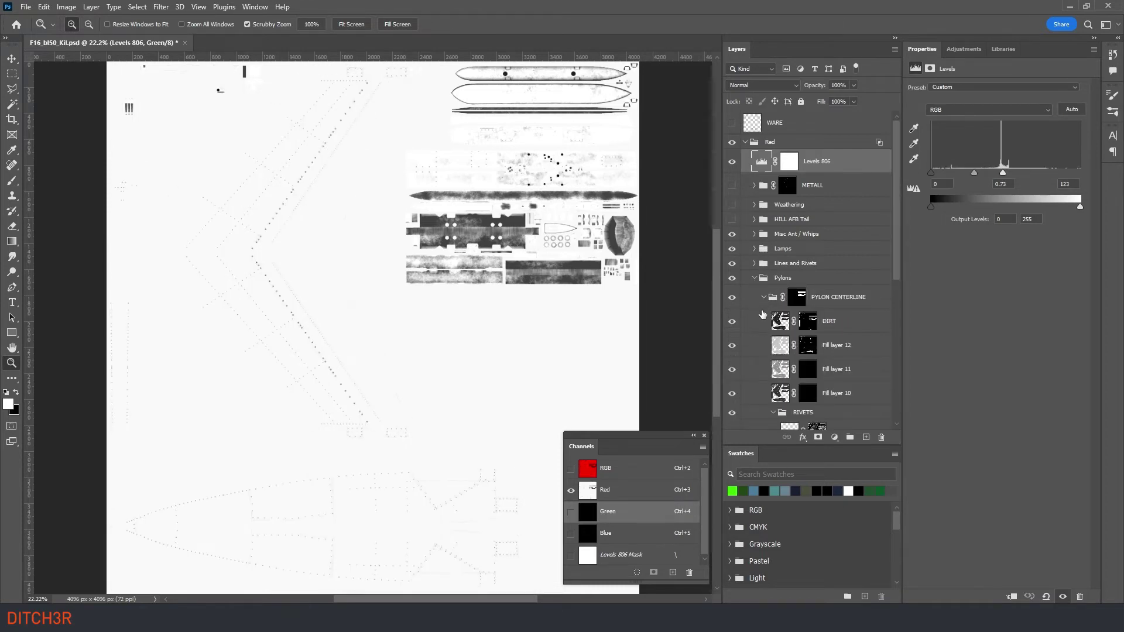
click(754, 277)
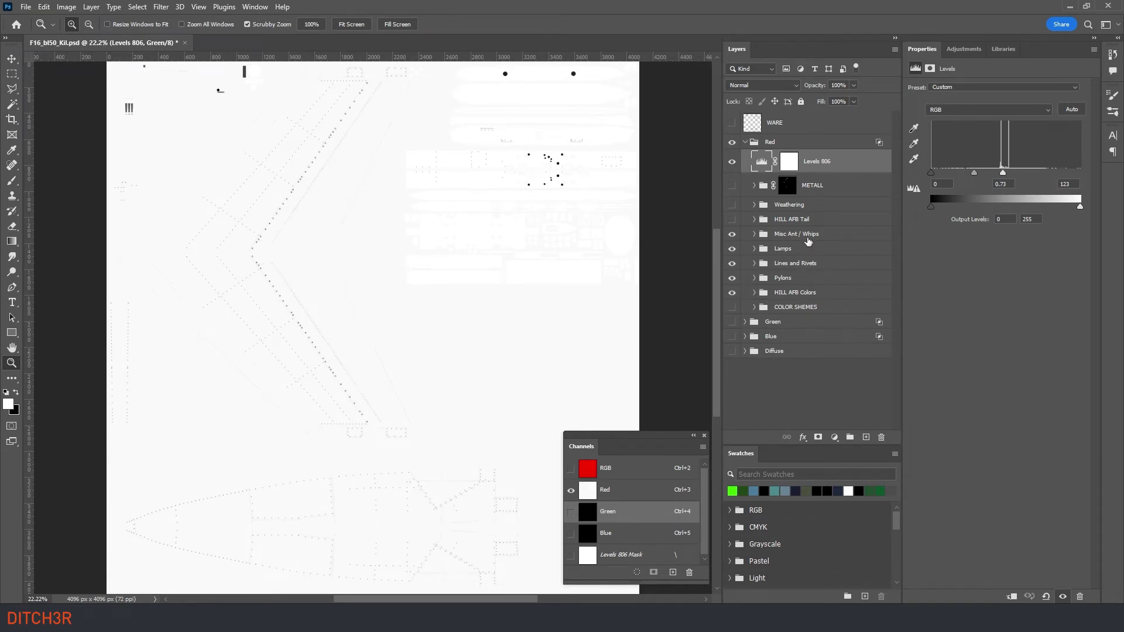
Set Lines and Rivets opacity to 6 and retune Levels 806 to gamma 0.83, white point 117.
click(807, 267)
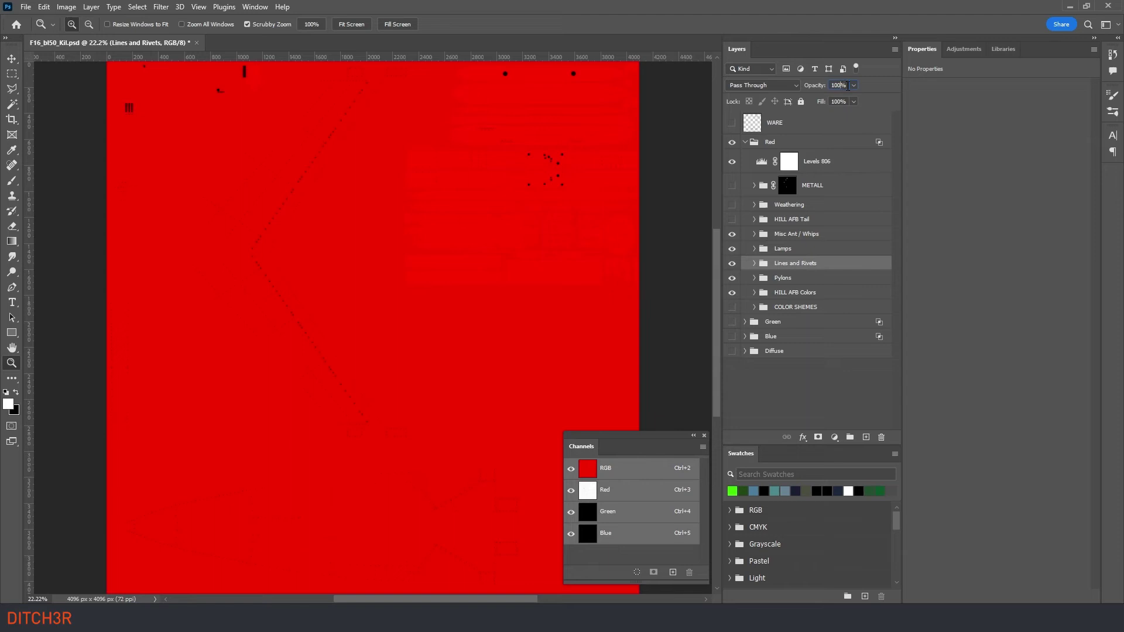
click(848, 86)
text(6)
click(844, 168)
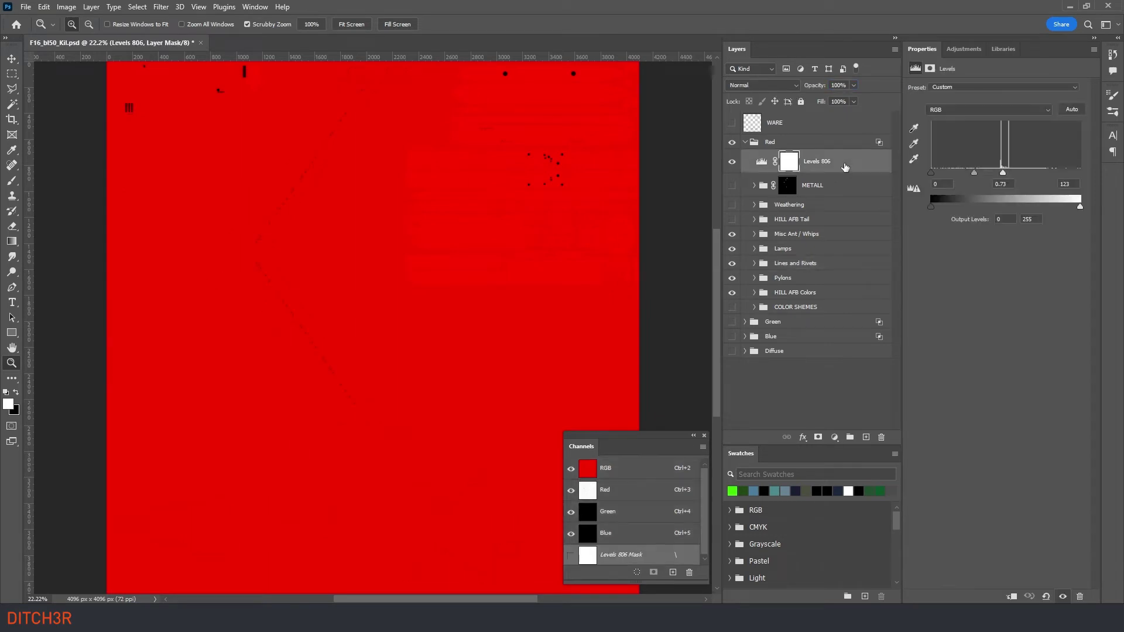
click(570, 511)
click(571, 532)
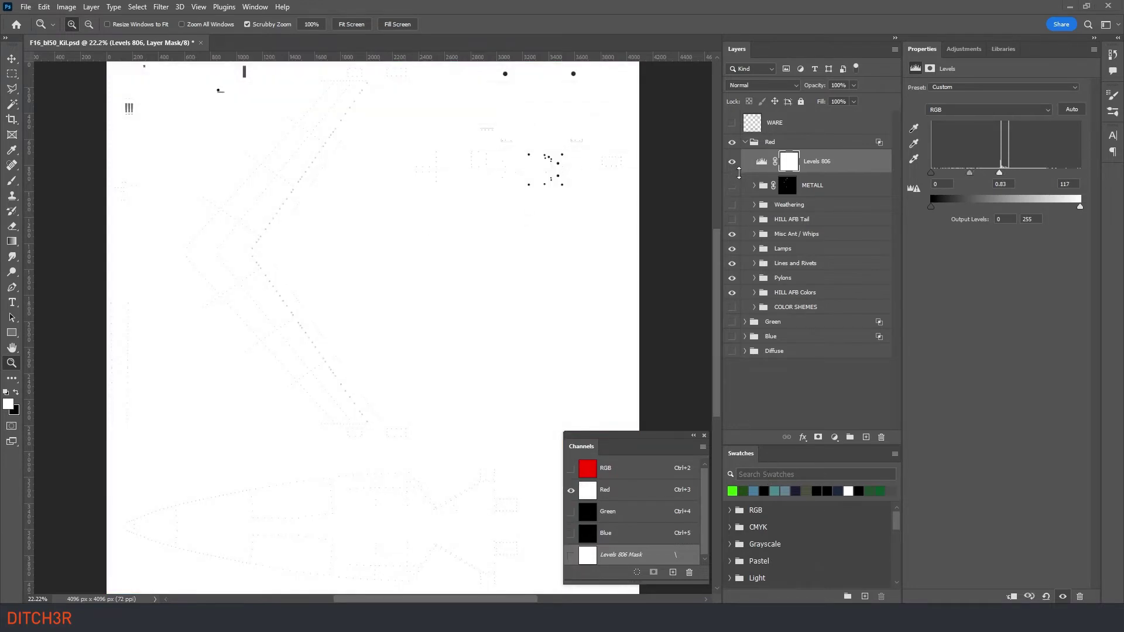
Hide the Red group, show the Green group and its Green channel, and expand the group.
click(740, 143)
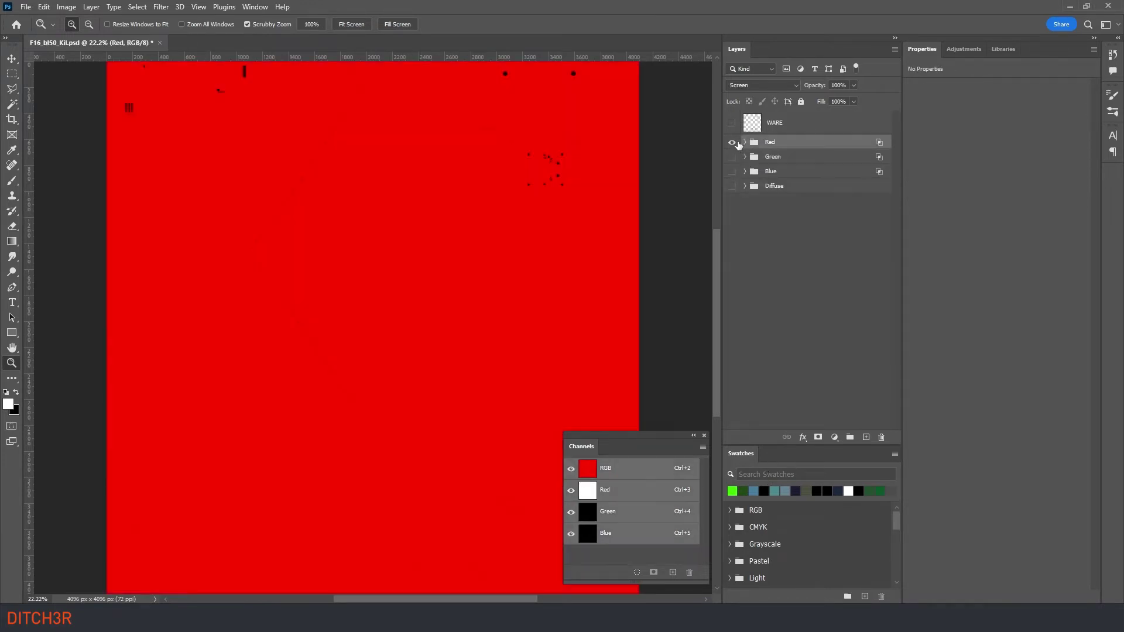
click(732, 142)
click(732, 157)
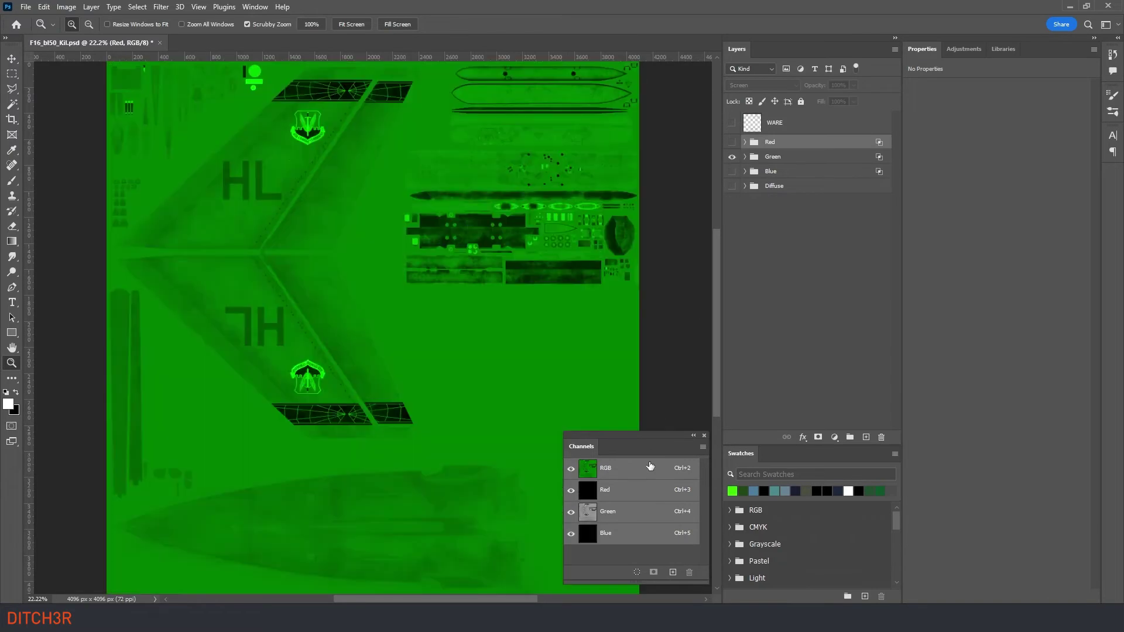
click(634, 516)
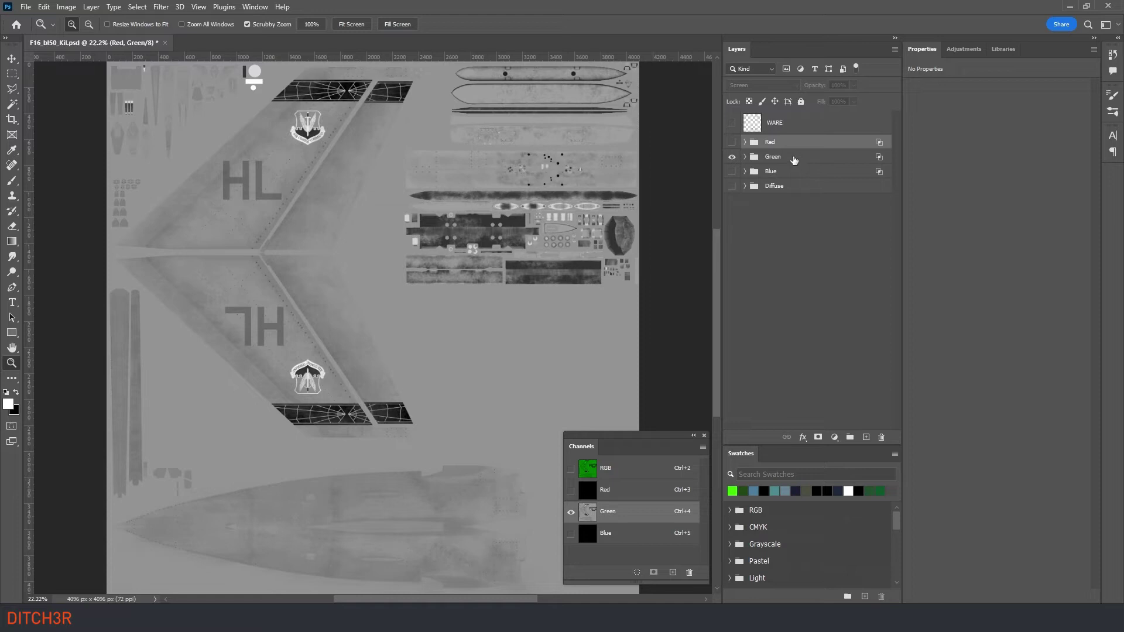
click(773, 157)
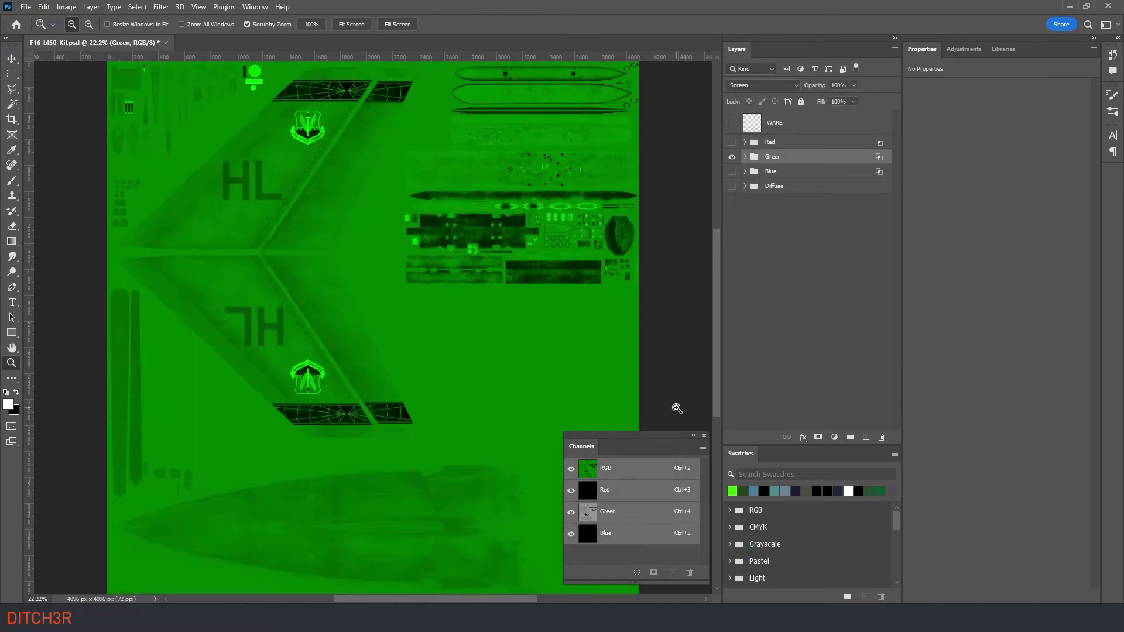
click(745, 157)
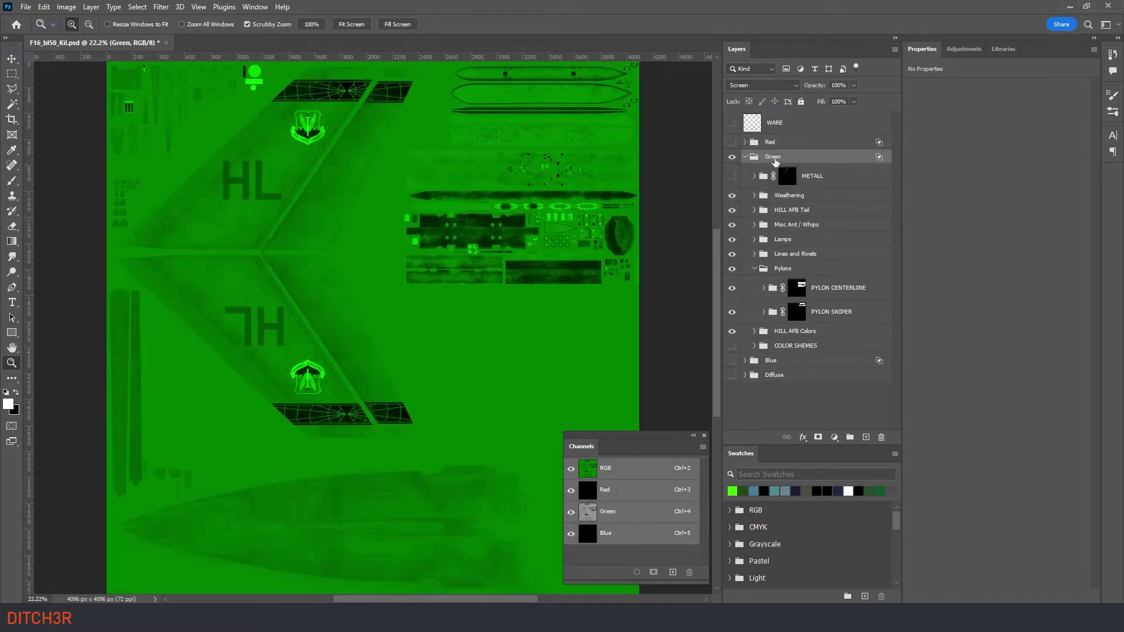
Add Levels 807 and Invert 808 adjustments to the Green group, previewing the green channel alone.
click(963, 50)
click(948, 76)
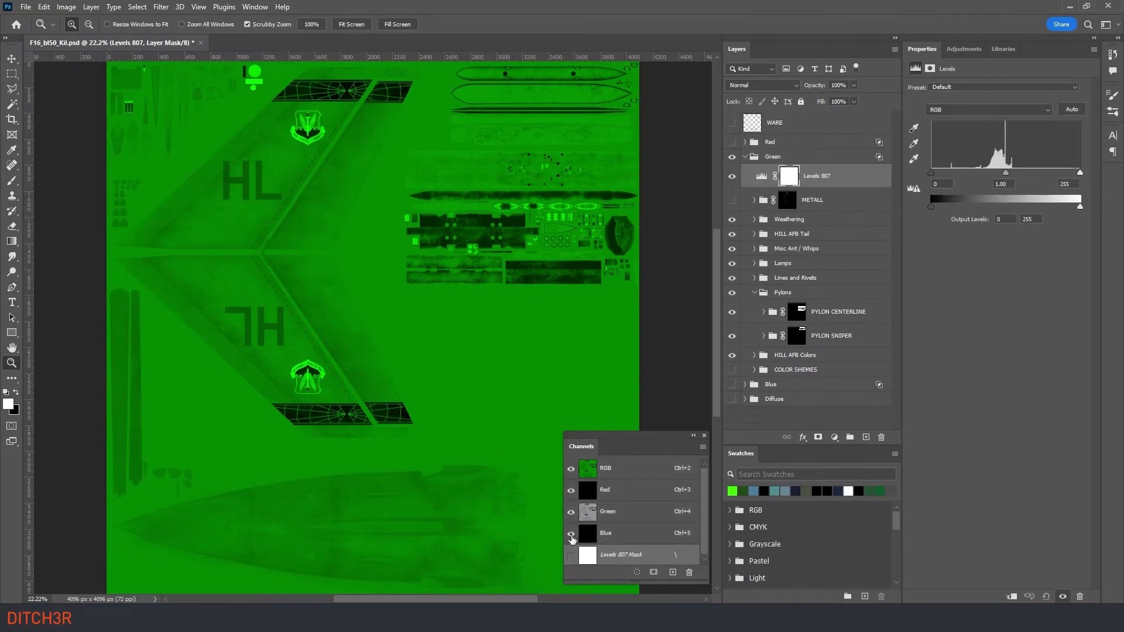
key(ctrl+4)
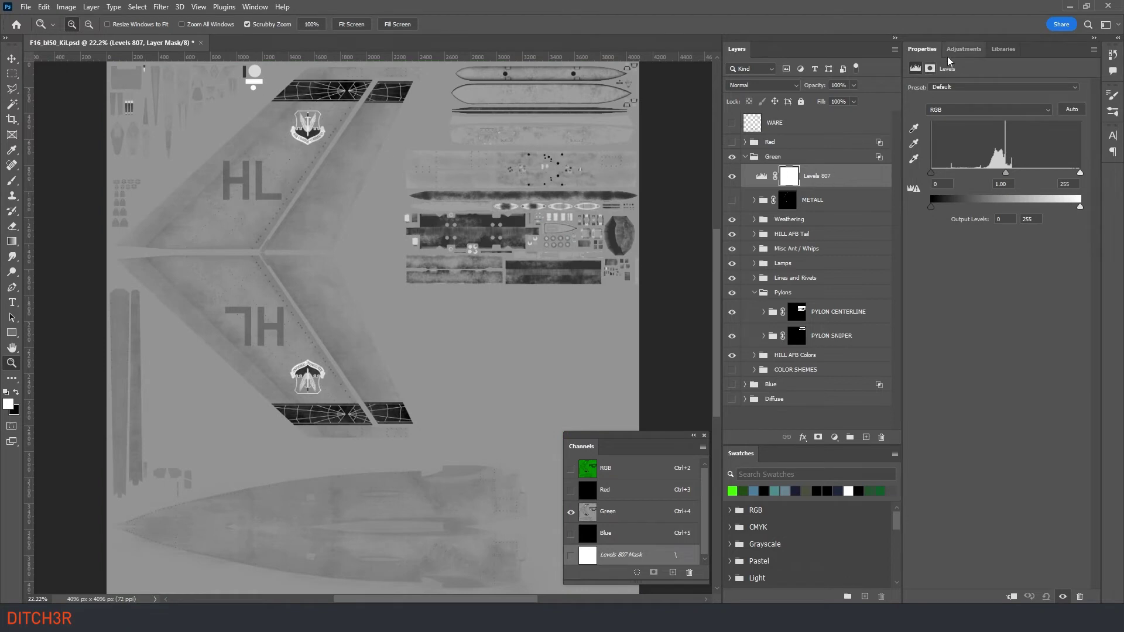
click(963, 48)
click(935, 106)
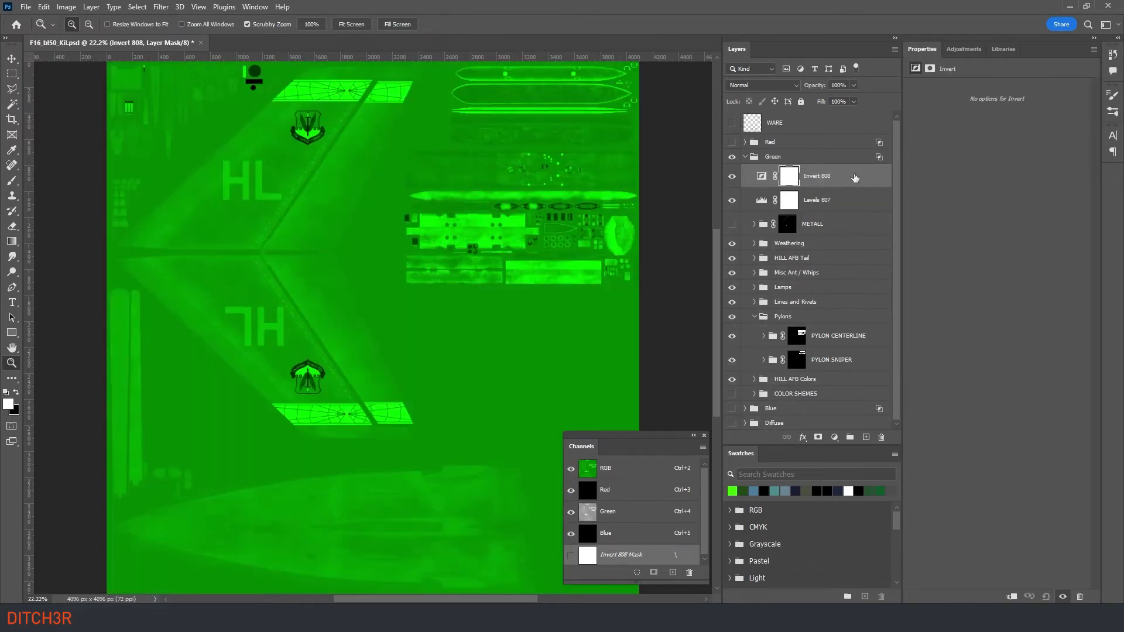
click(863, 200)
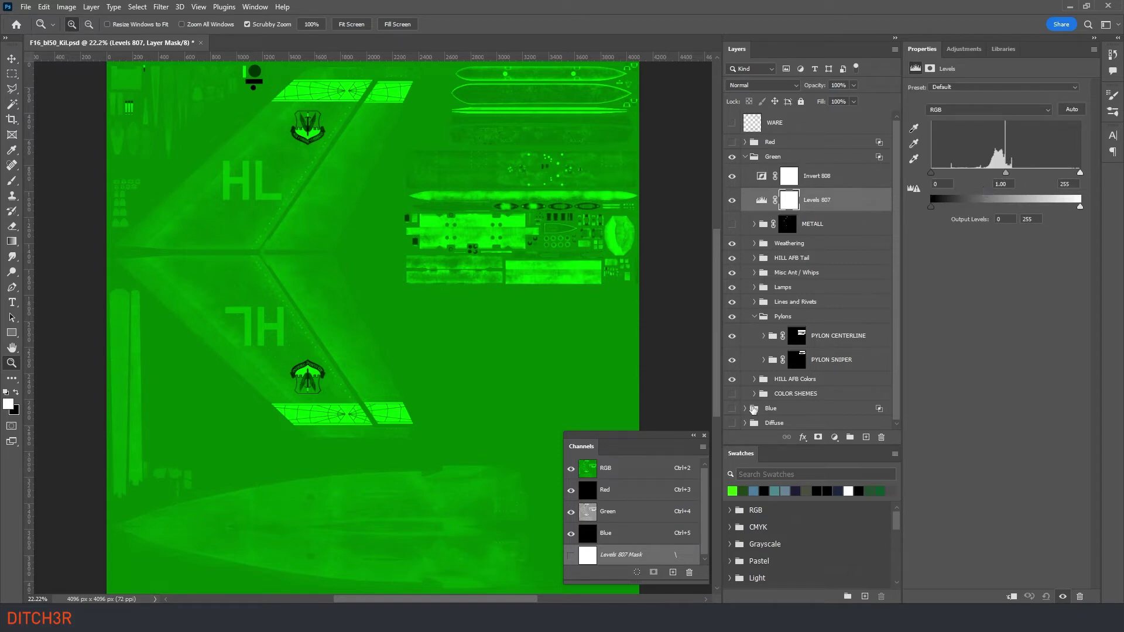
click(570, 532)
click(571, 492)
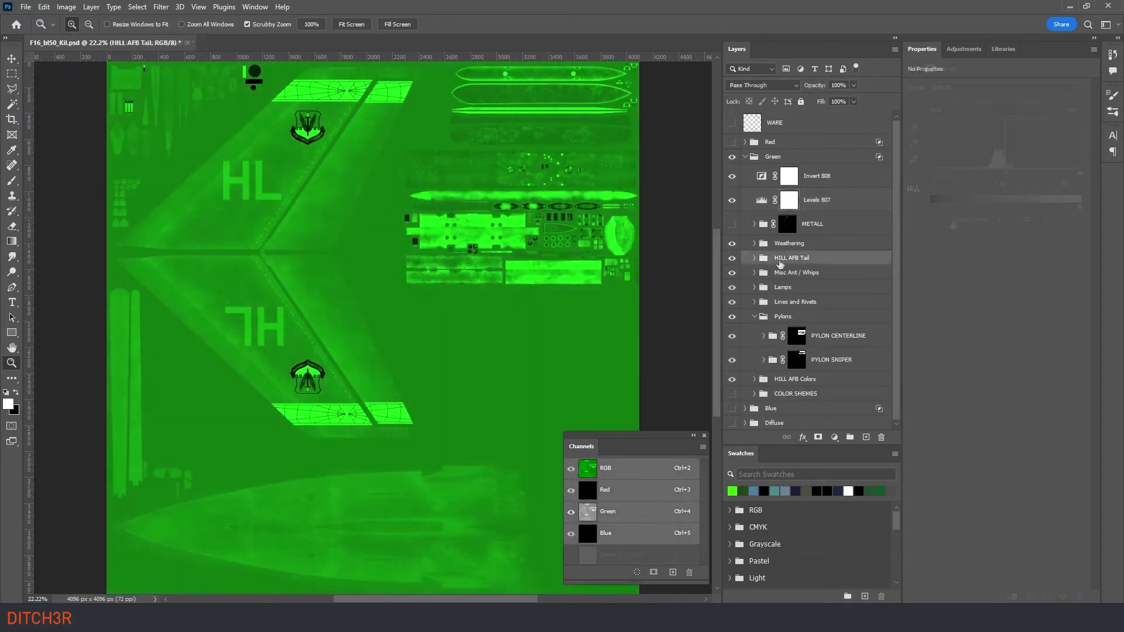
Merge the HILL AFB Tail group into a single layer.
right_click(781, 259)
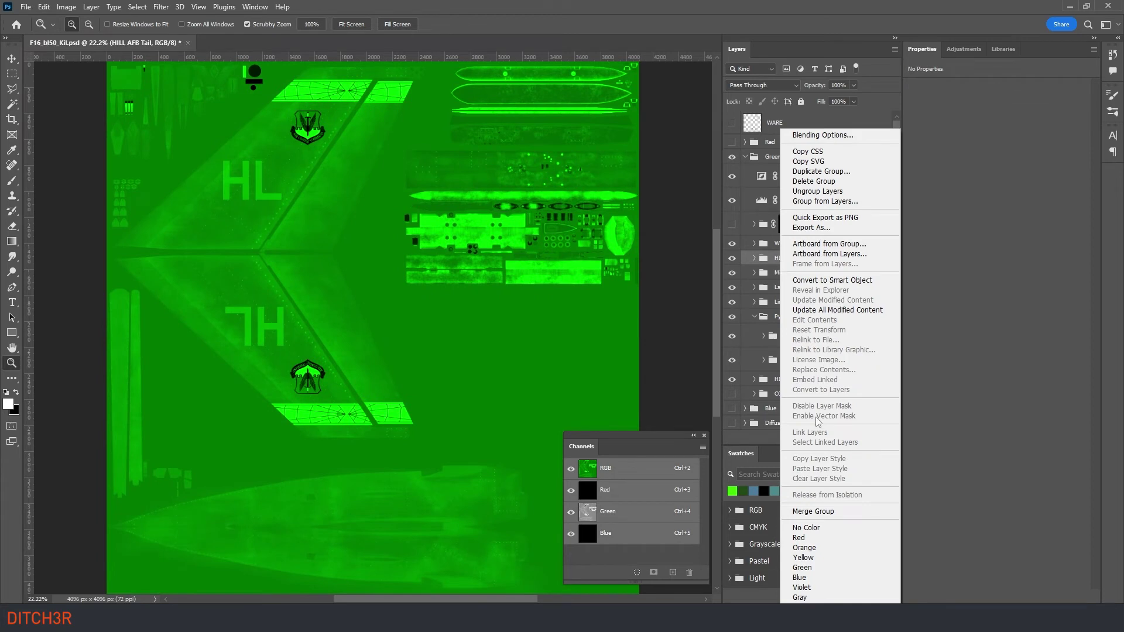
click(820, 511)
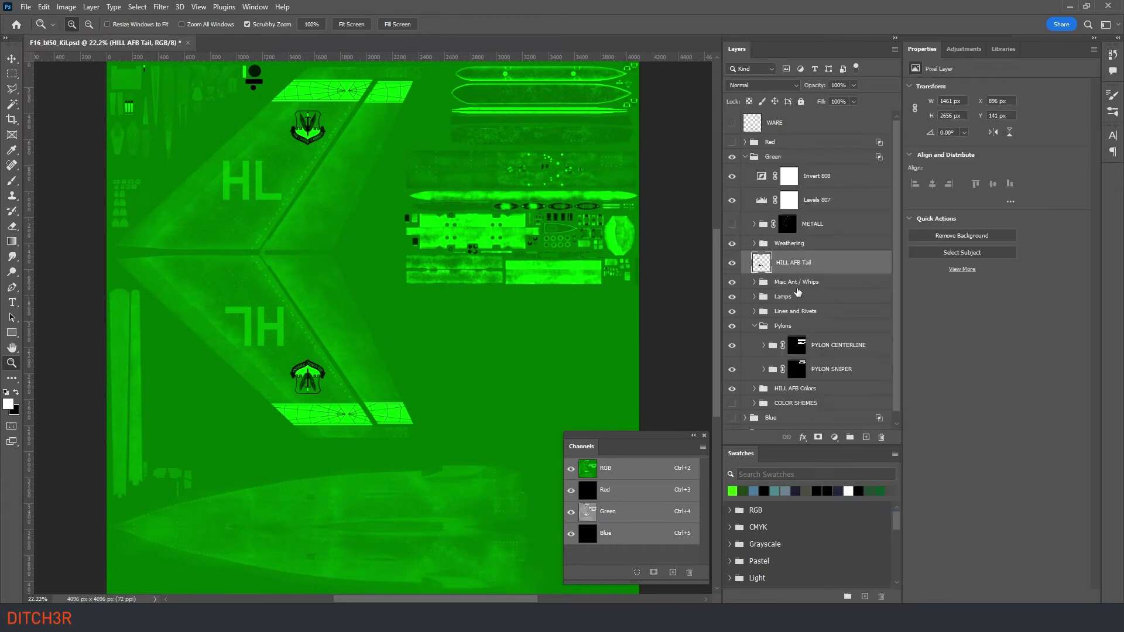
ctrl+click(756, 266)
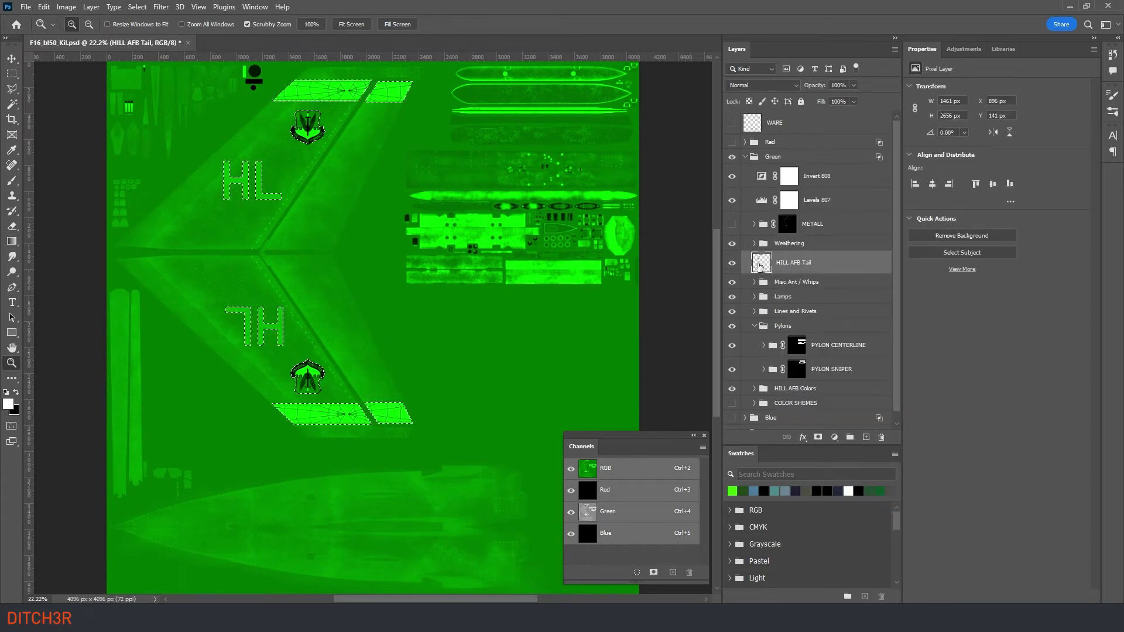
Give the HILL AFB Tail layer a Normal, 100% opacity Color Overlay in grey 505050.
double_click(816, 267)
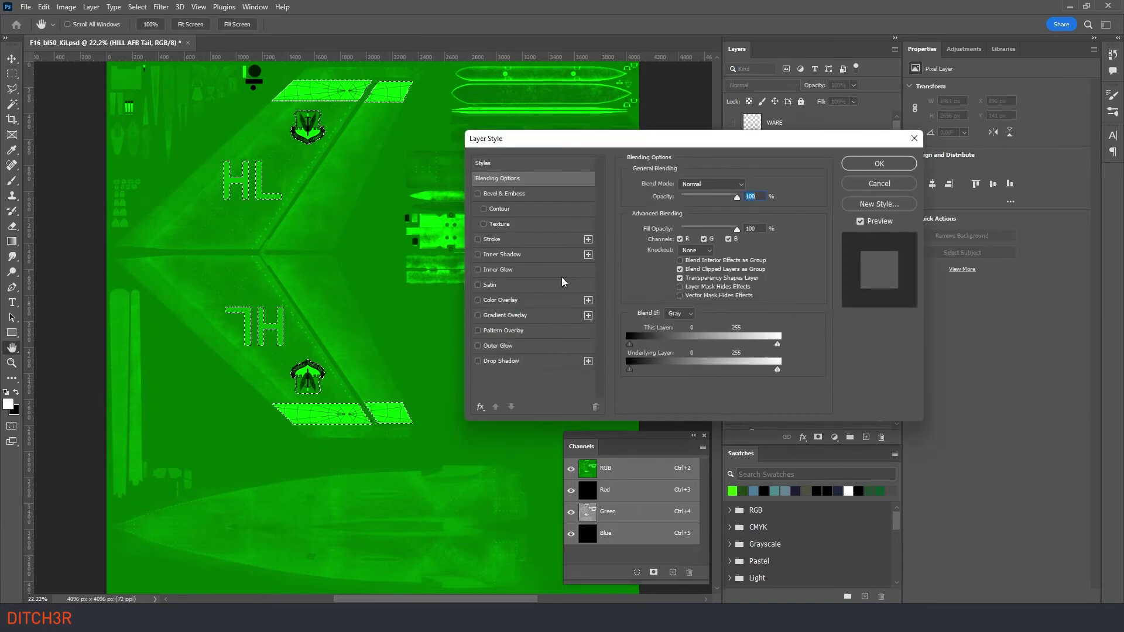
click(509, 300)
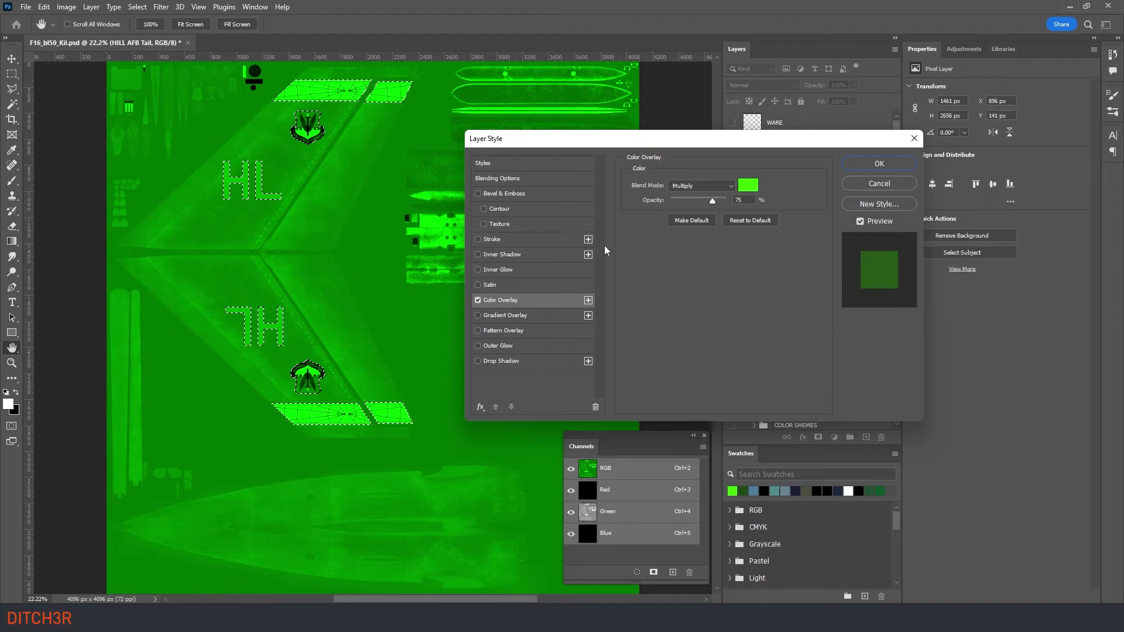
click(699, 185)
click(691, 193)
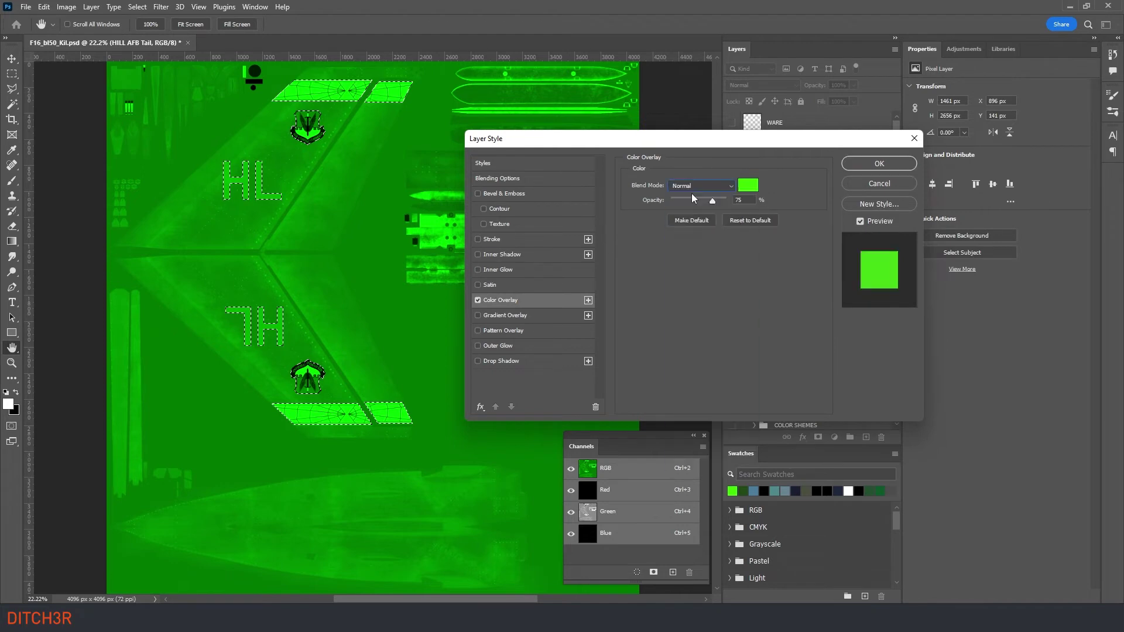
click(748, 186)
text(808080)
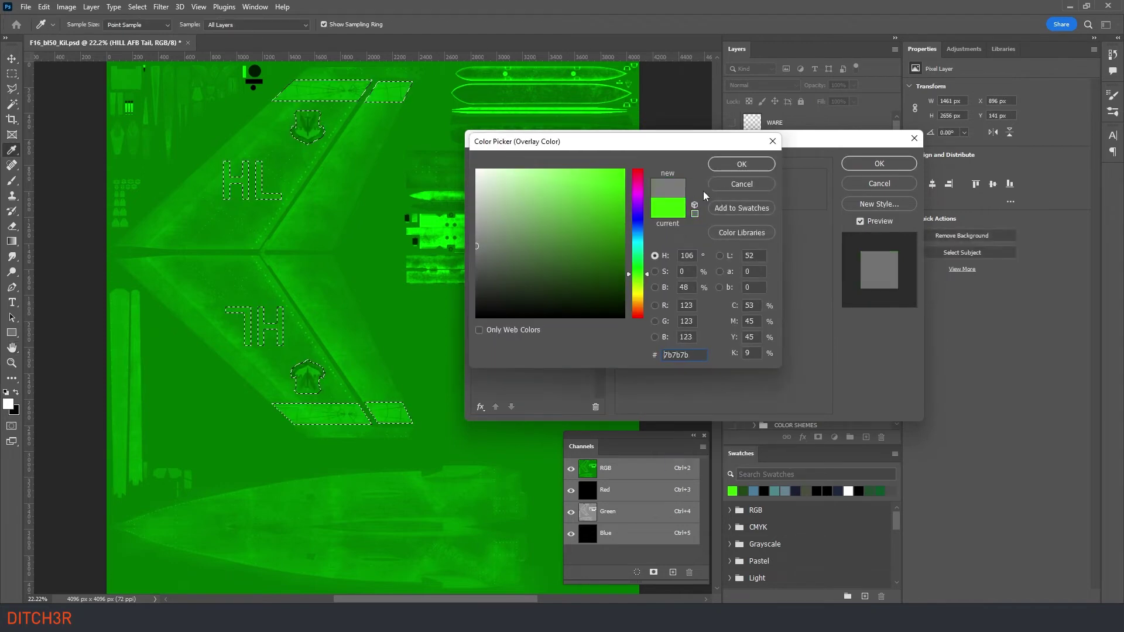
click(742, 164)
drag(712, 200, 781, 198)
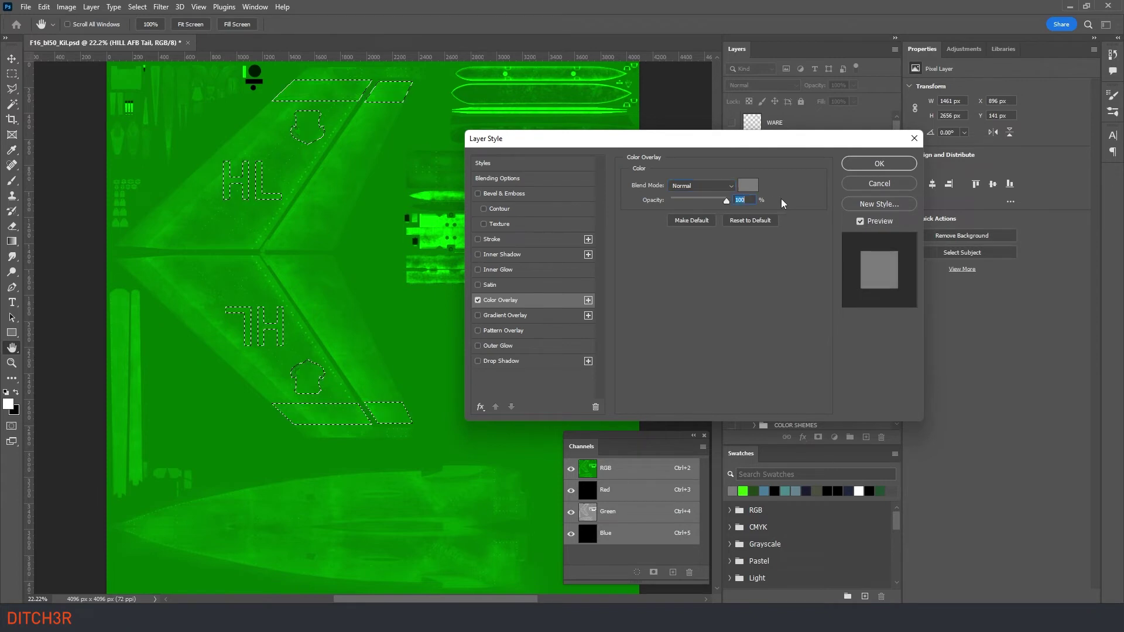
click(748, 185)
drag(508, 289, 476, 271)
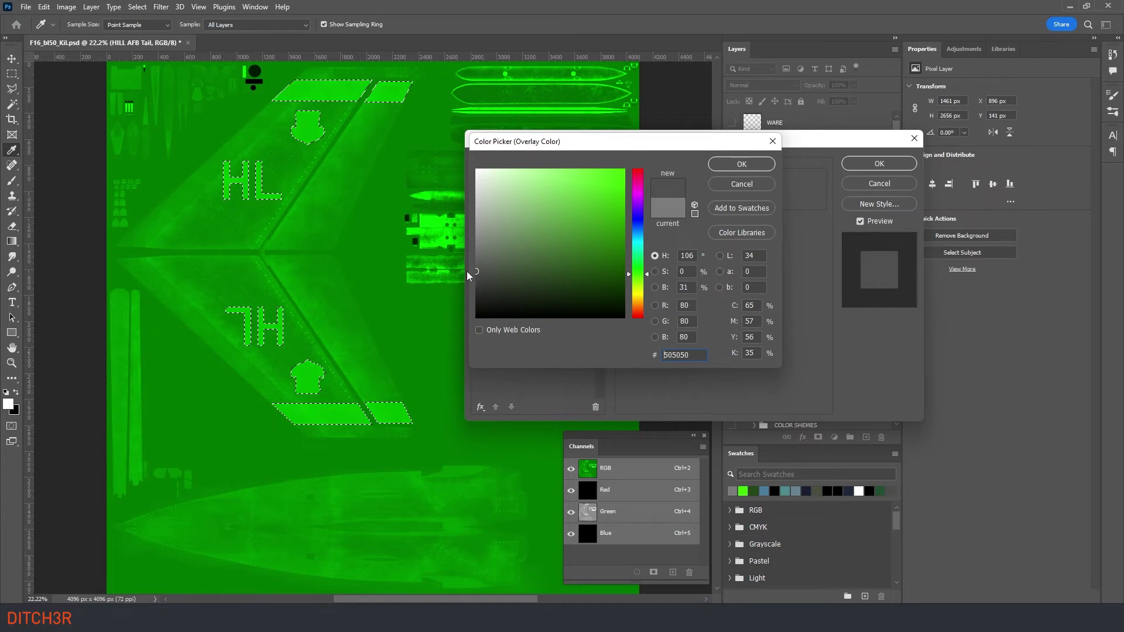
click(742, 165)
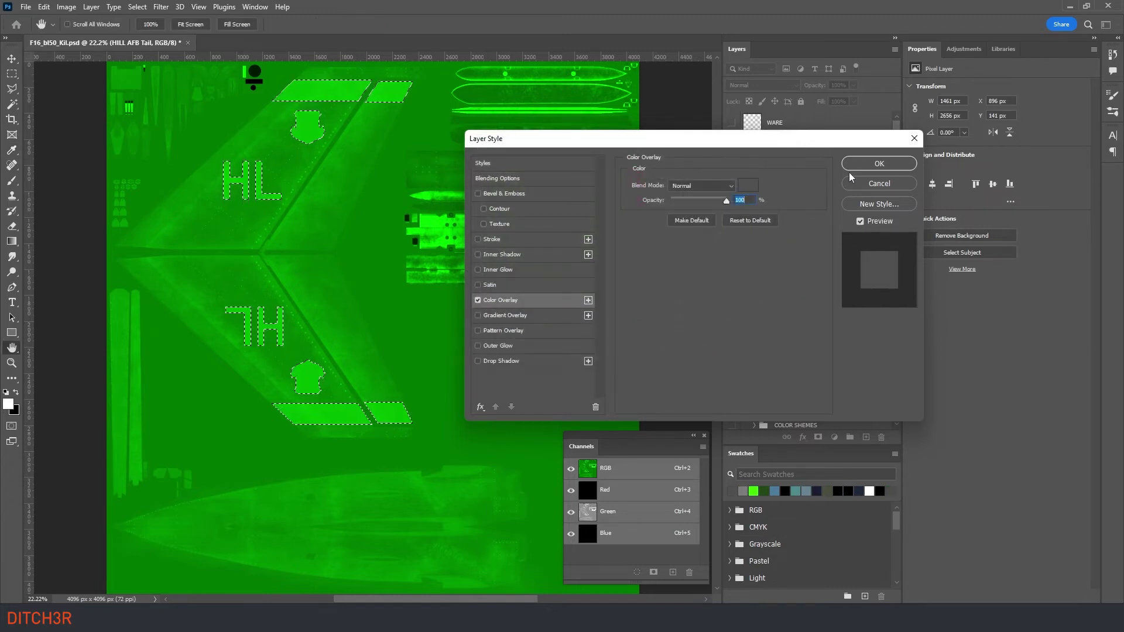
click(870, 166)
key(m)
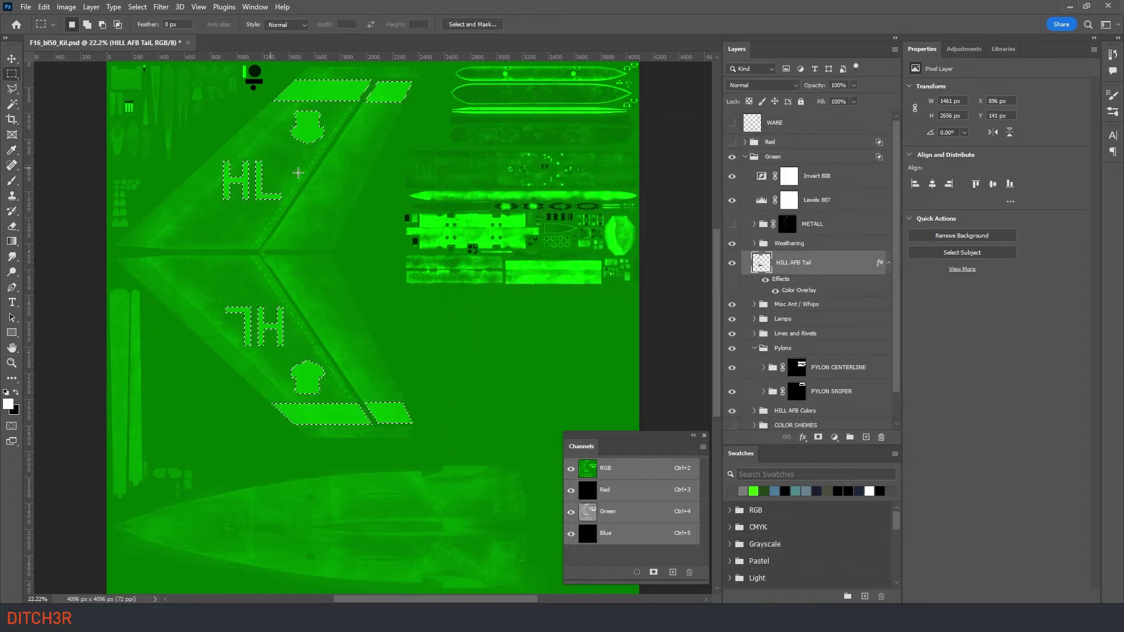
click(309, 175)
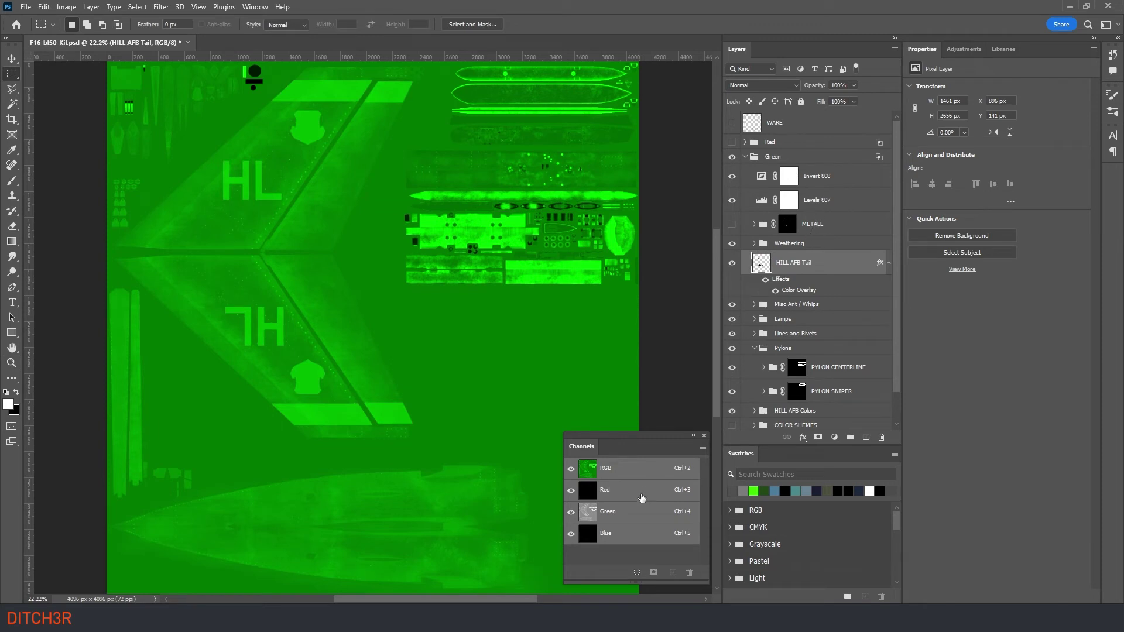
click(633, 513)
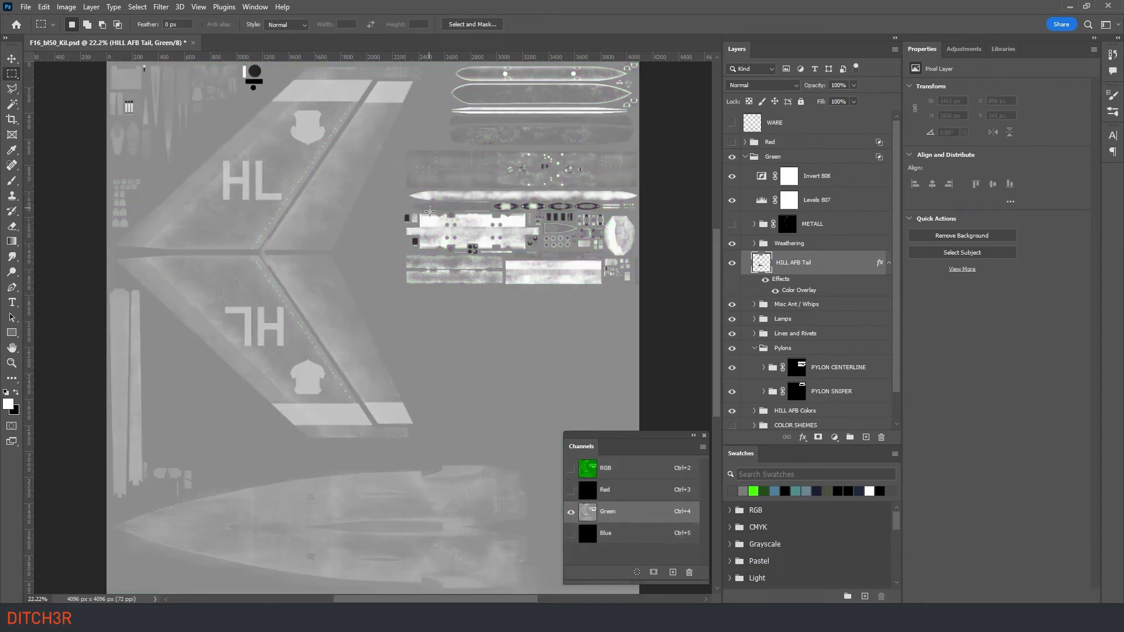
key(ctrl+2)
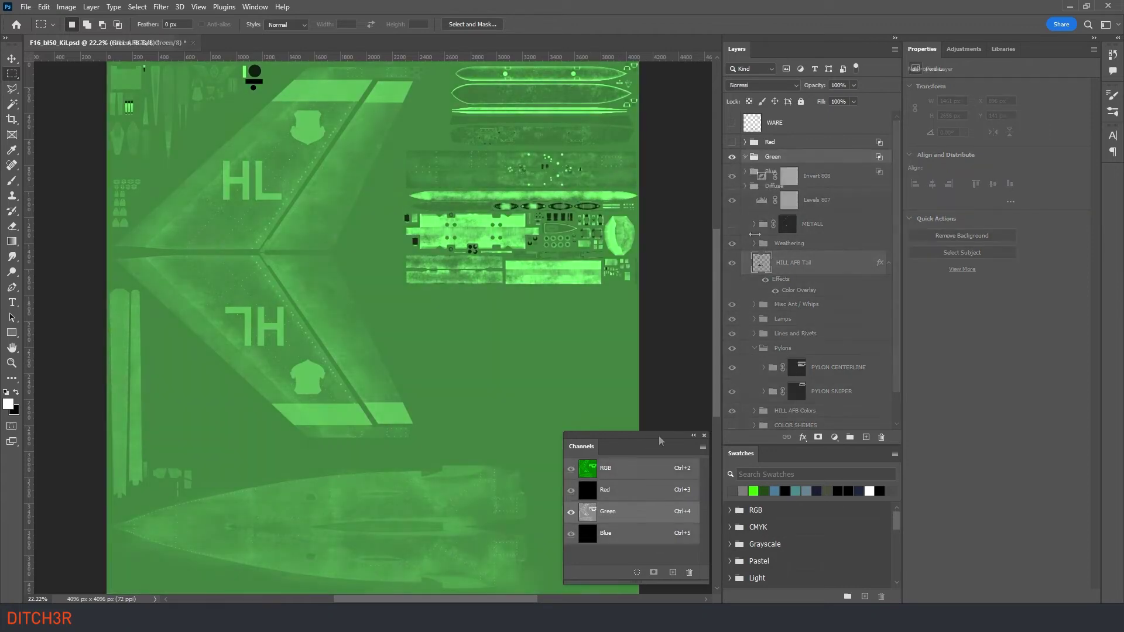
Hide the Green group, then show and expand the Blue group.
click(744, 156)
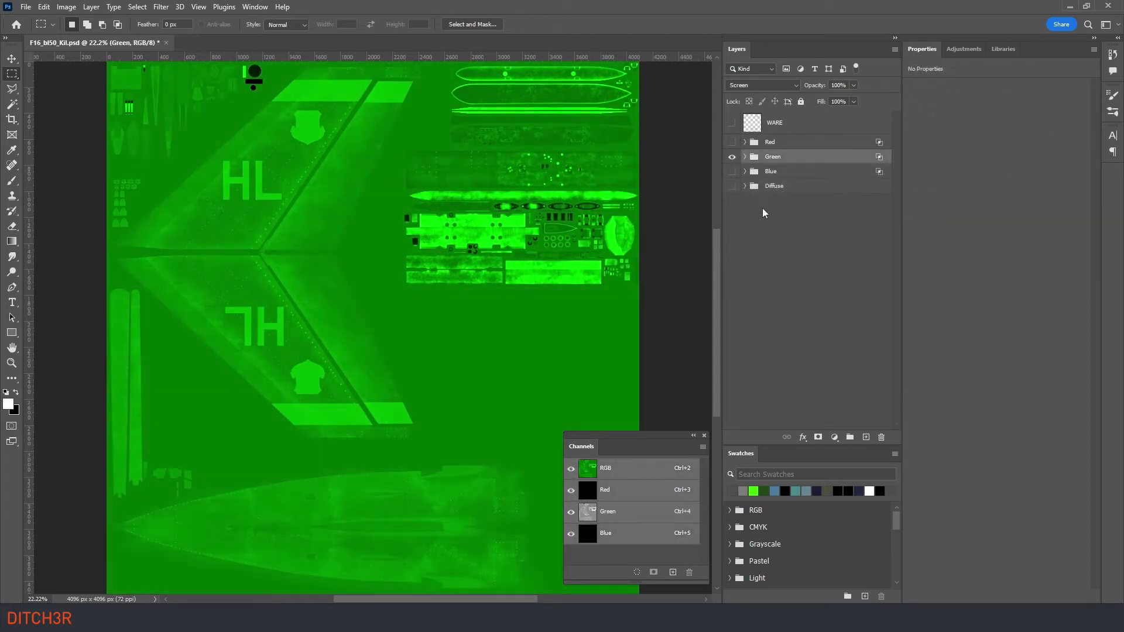
click(732, 157)
click(732, 171)
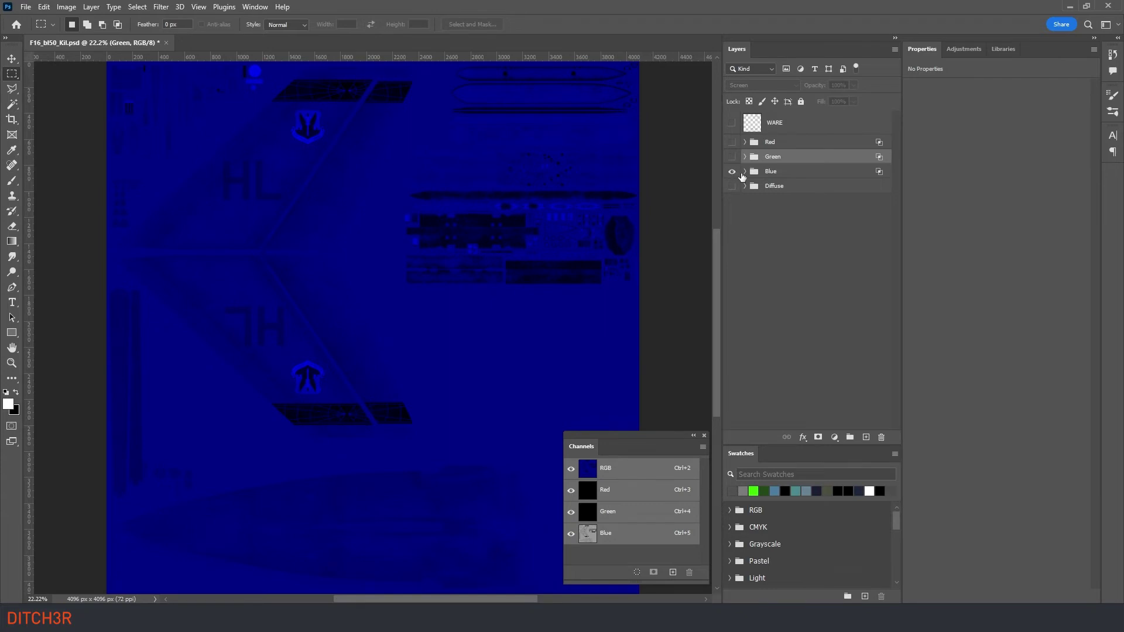
click(745, 171)
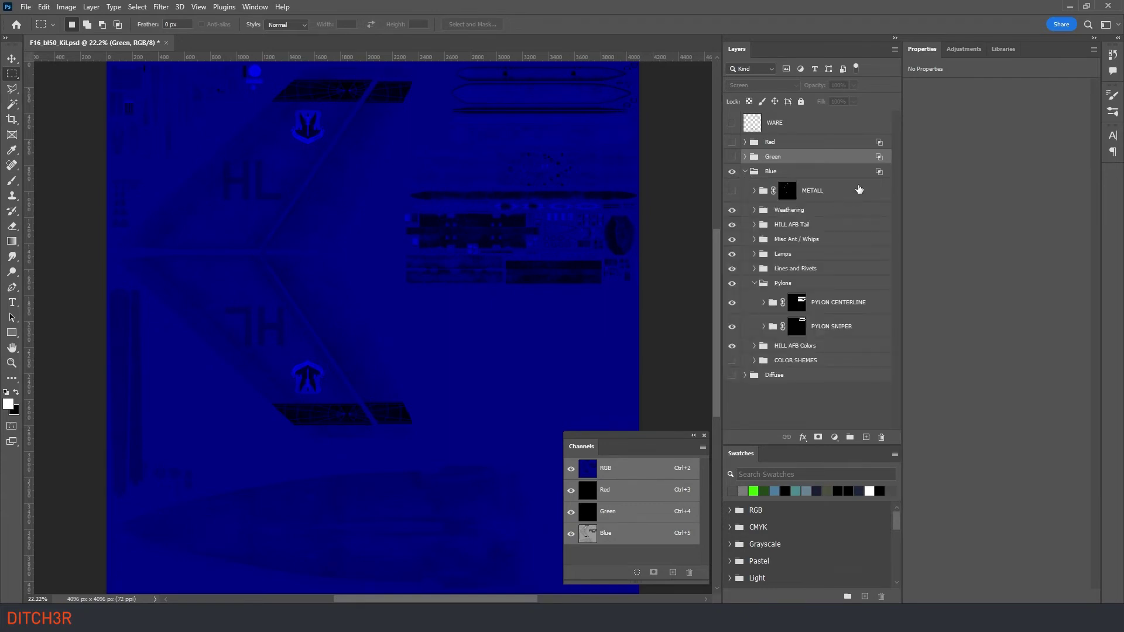
Add Levels 732 and Invert 733 adjustments to the Blue group and move them below METALL.
click(964, 48)
click(954, 65)
click(964, 49)
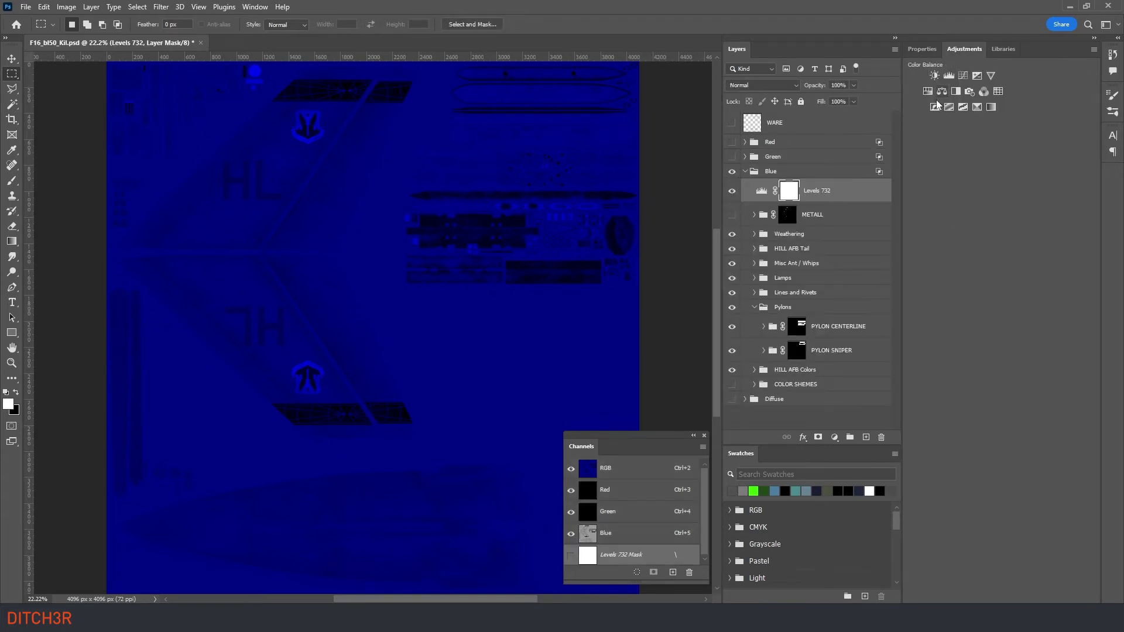
click(935, 107)
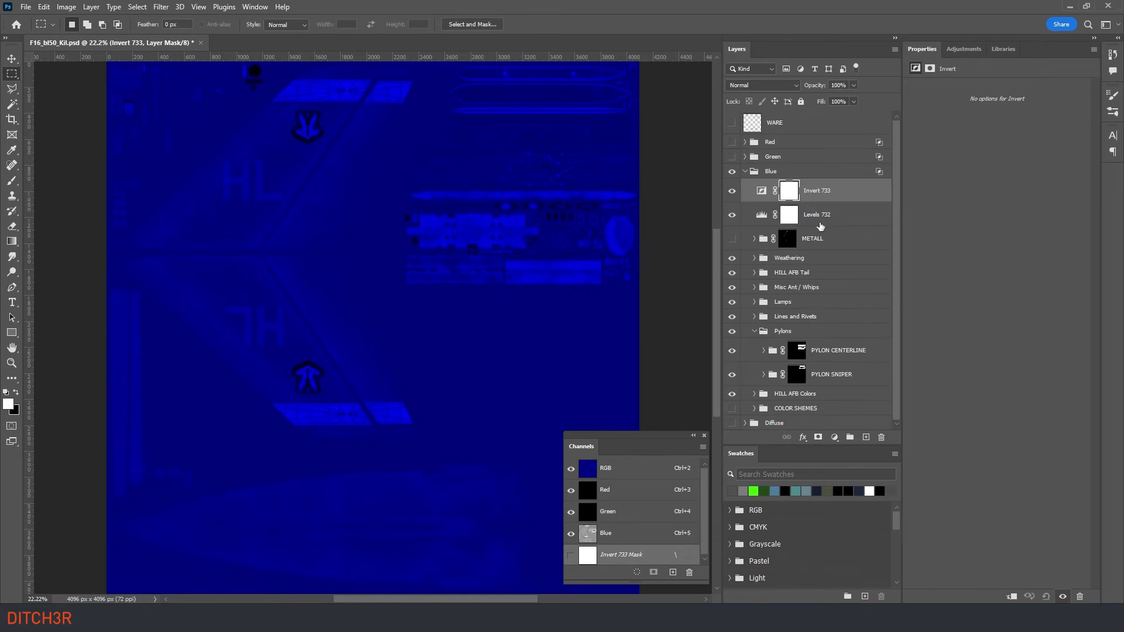
click(822, 217)
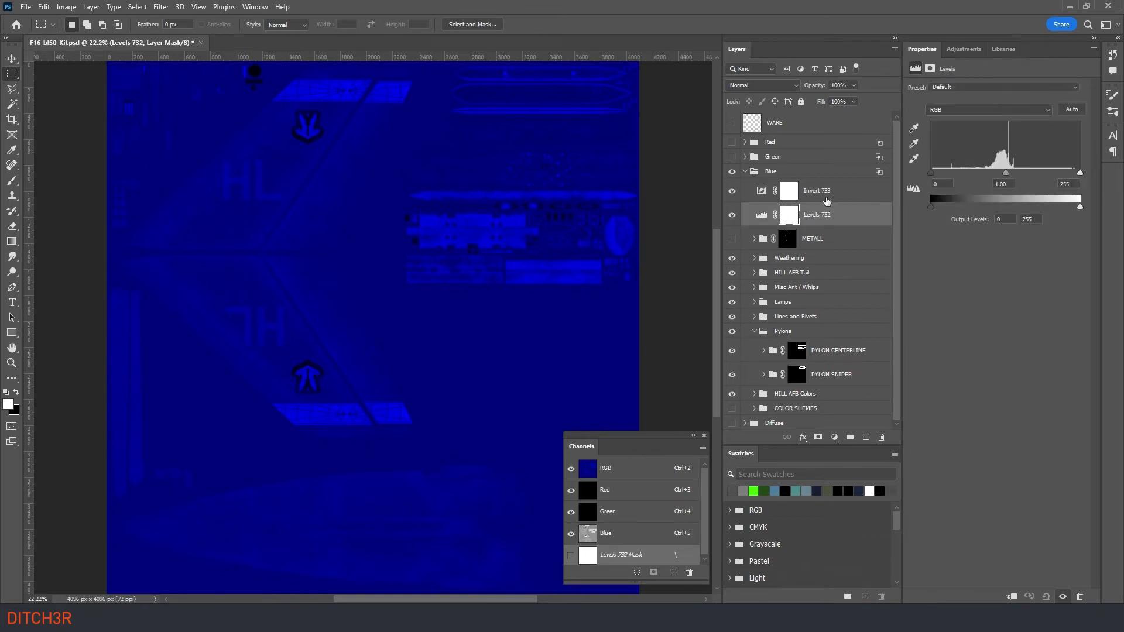
shift+click(827, 199)
drag(828, 199, 825, 252)
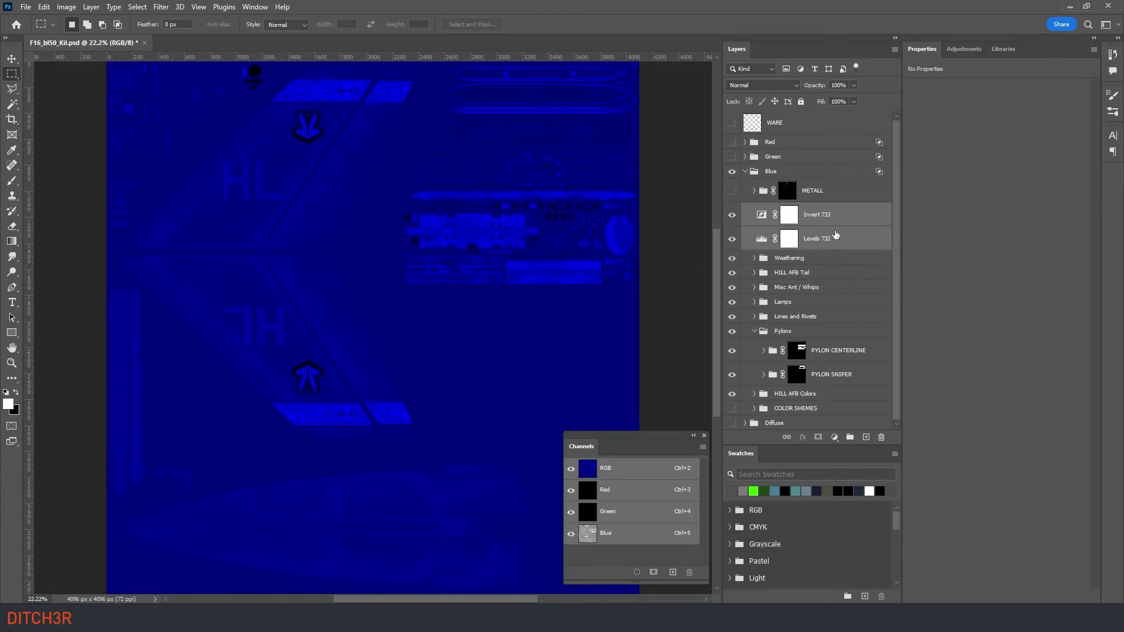
click(844, 239)
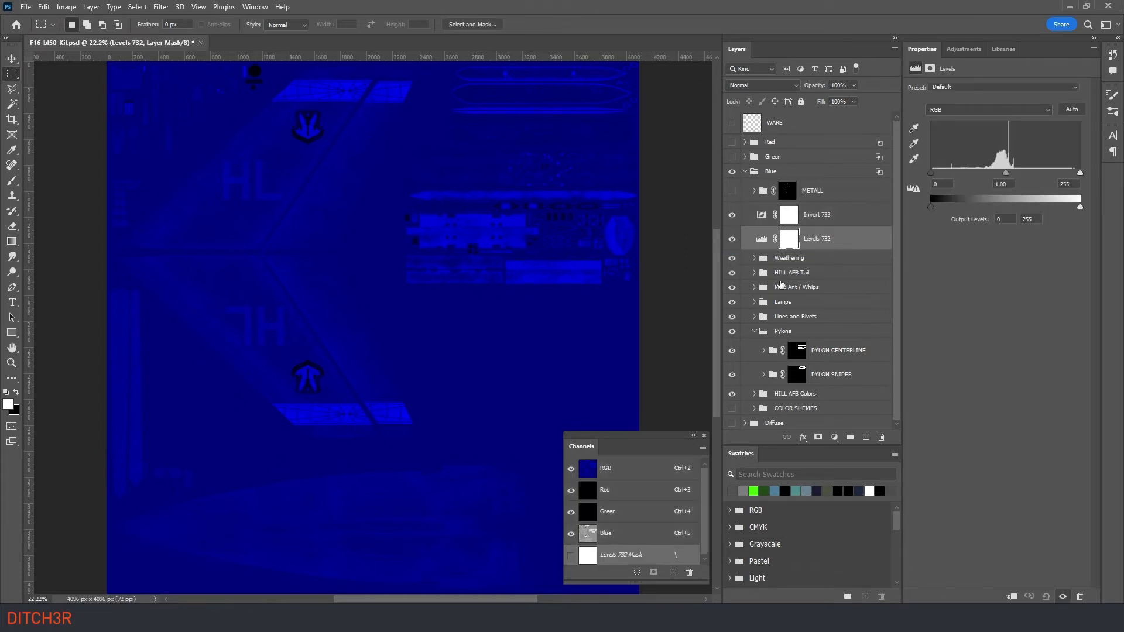
View the Blue channel alone by hiding the red and green channels.
click(619, 532)
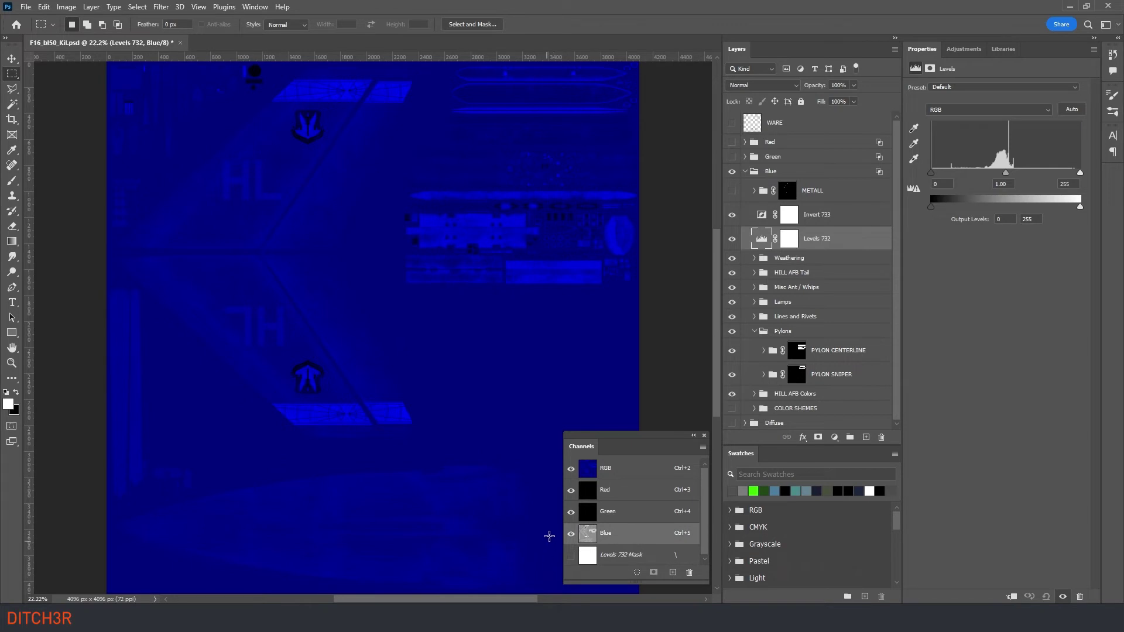
click(571, 512)
click(571, 491)
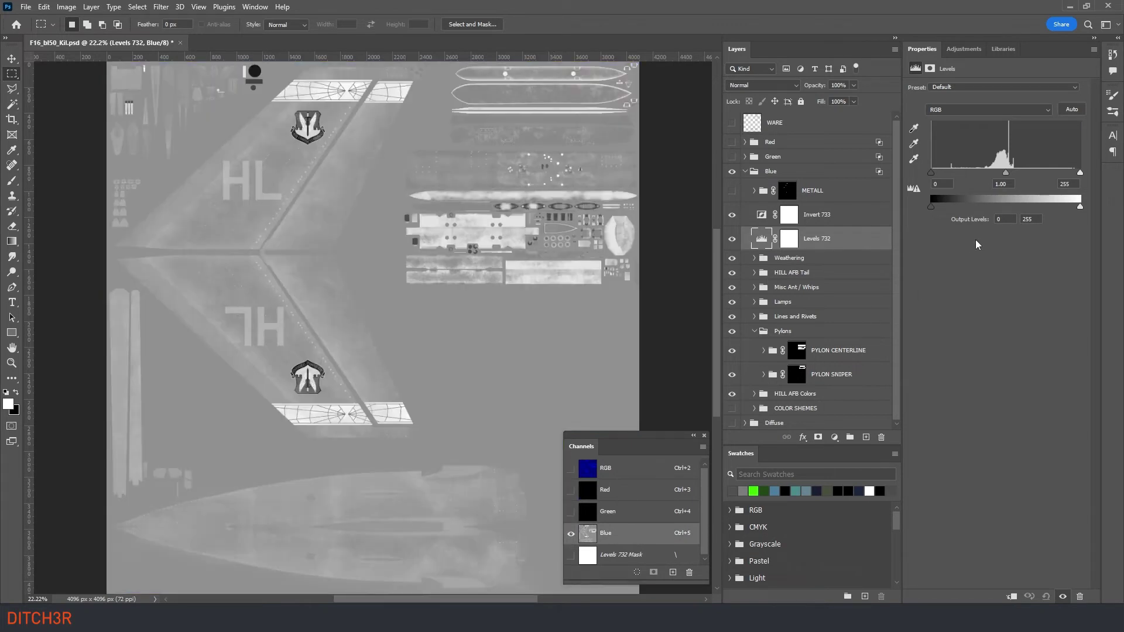
Set Levels 732 to gamma 1.62 and white point 131, and show the METALL layer.
drag(1003, 172, 975, 172)
drag(1035, 174, 958, 172)
click(732, 190)
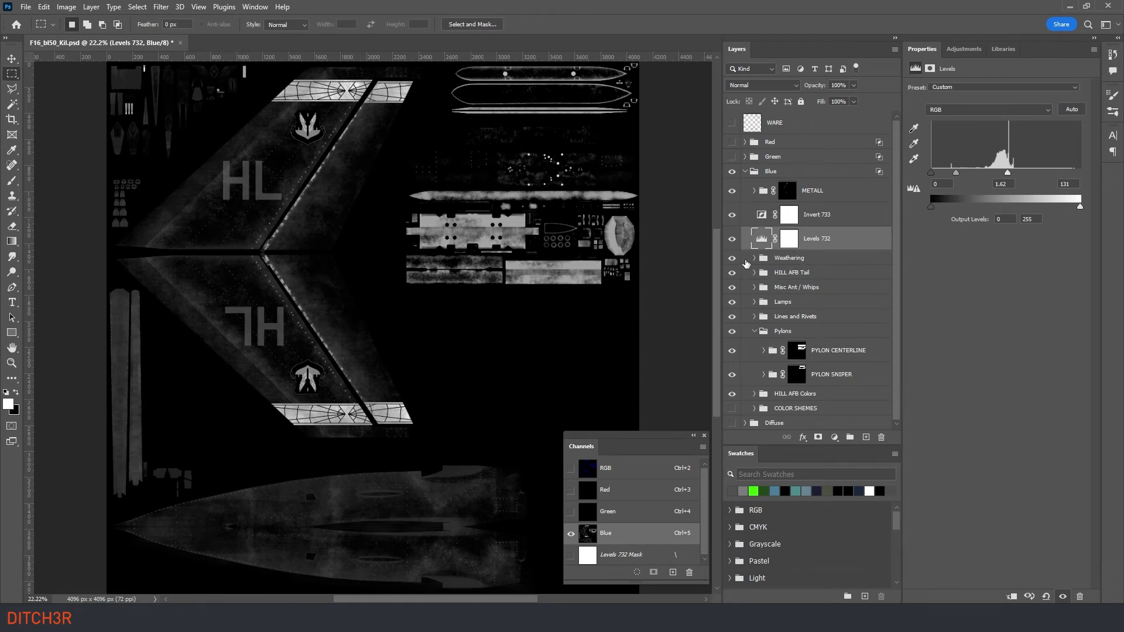
Hide Weathering, HILL AFB Tail, and the DIRT layers in PYLON CENTERLINE and PYLON SNIPER.
click(732, 262)
click(733, 273)
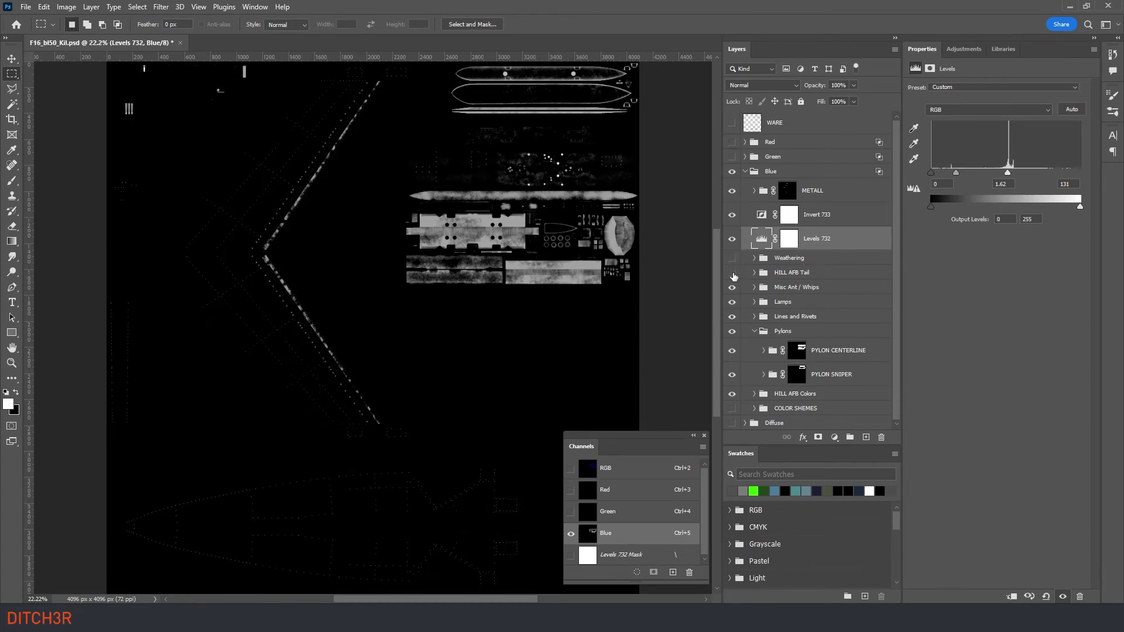
click(764, 351)
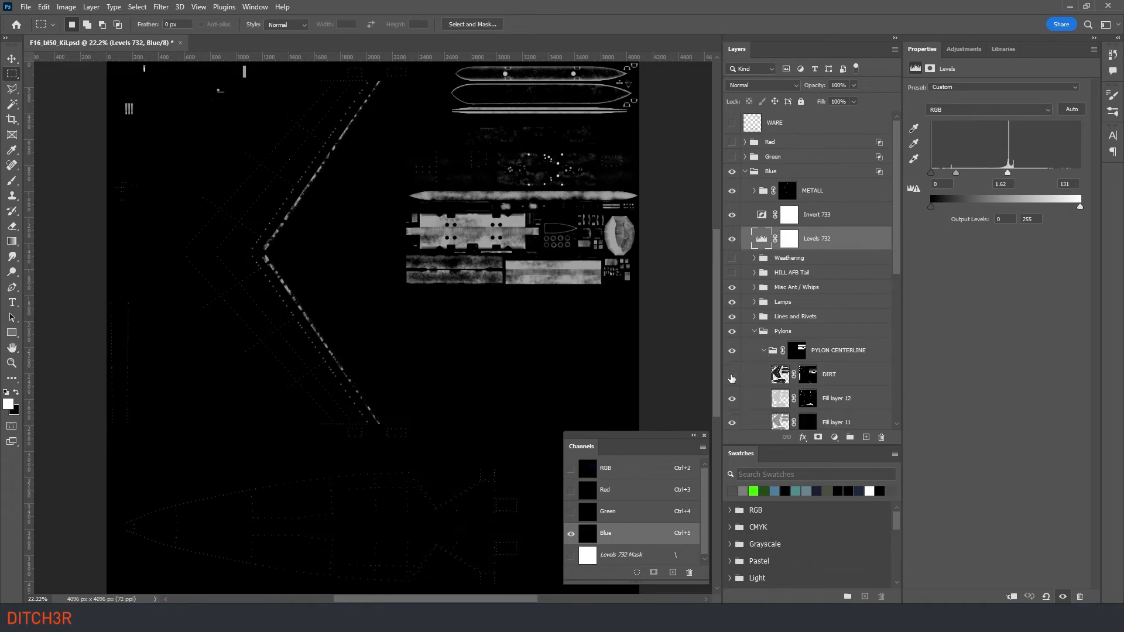
click(732, 374)
click(764, 351)
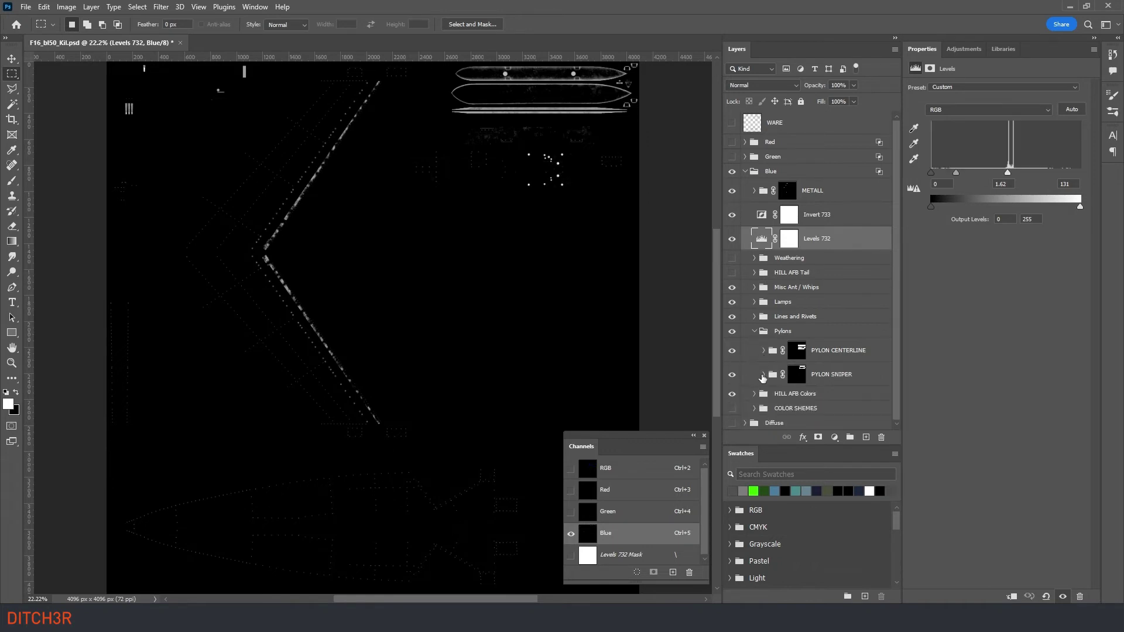
click(763, 375)
click(731, 399)
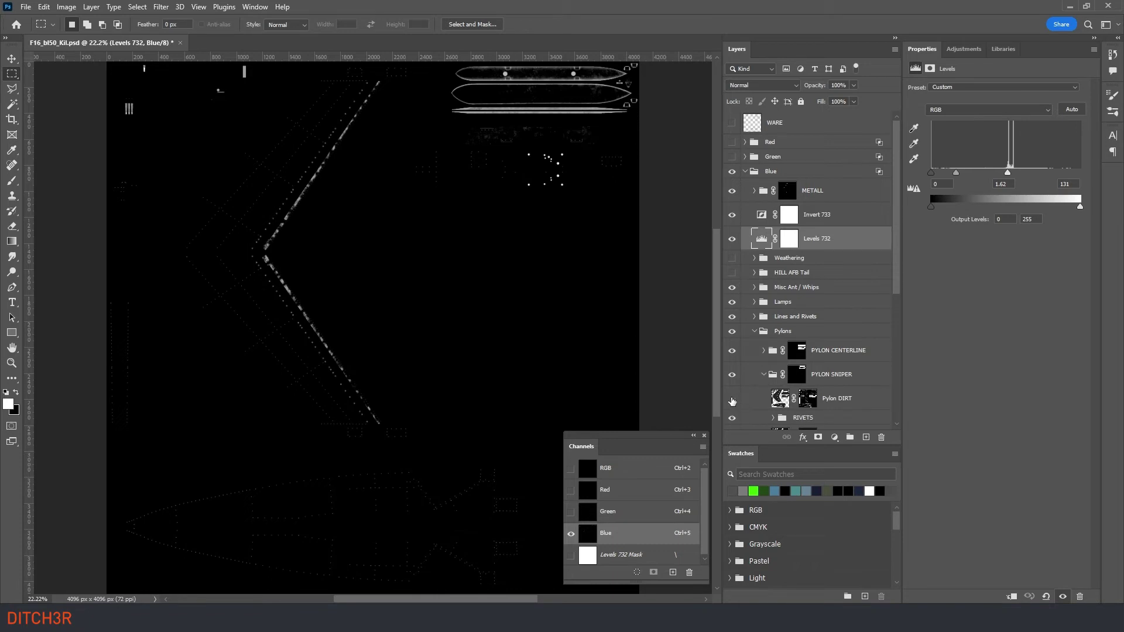
Collapse Pylons and Blue, return to the RGB composite, and turn the Green and Red groups back on.
click(755, 331)
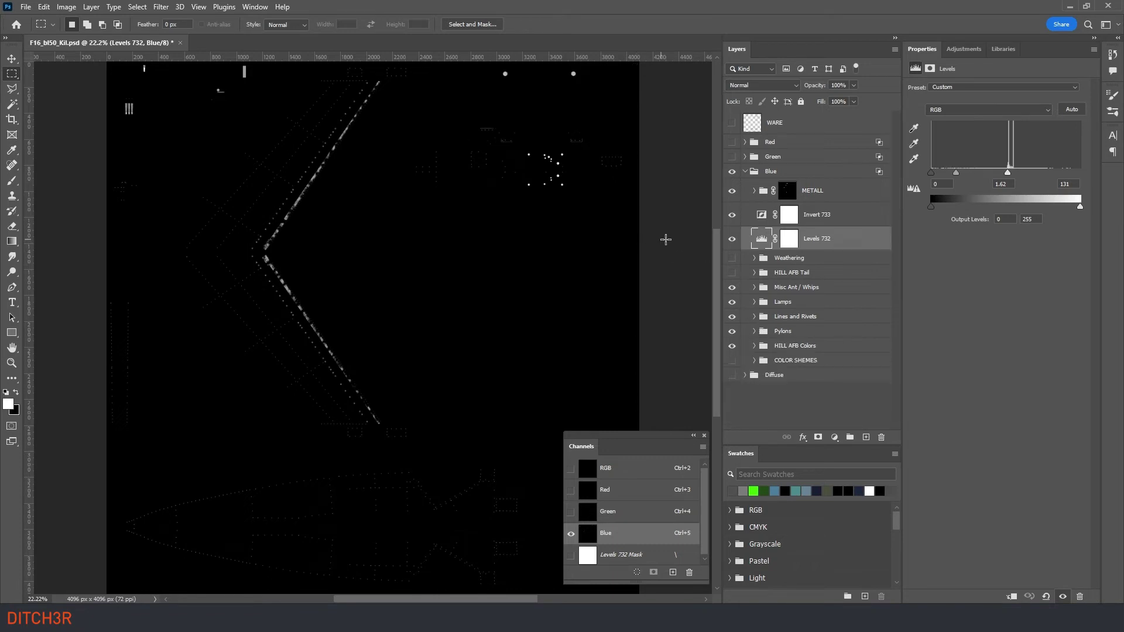
click(732, 384)
key(ctrl+2)
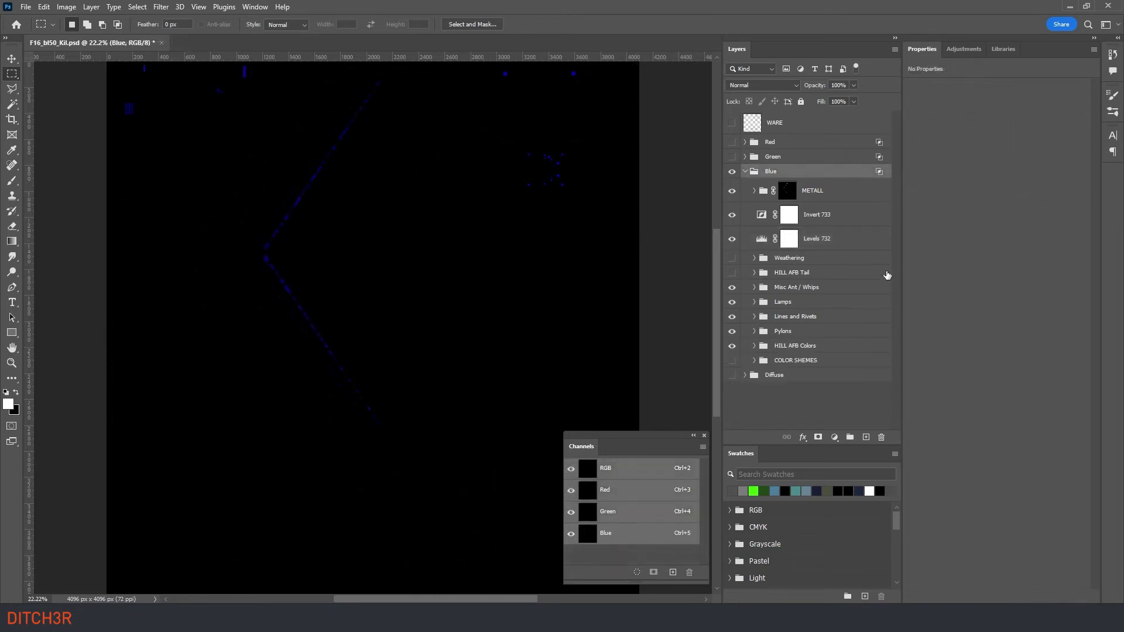
click(744, 171)
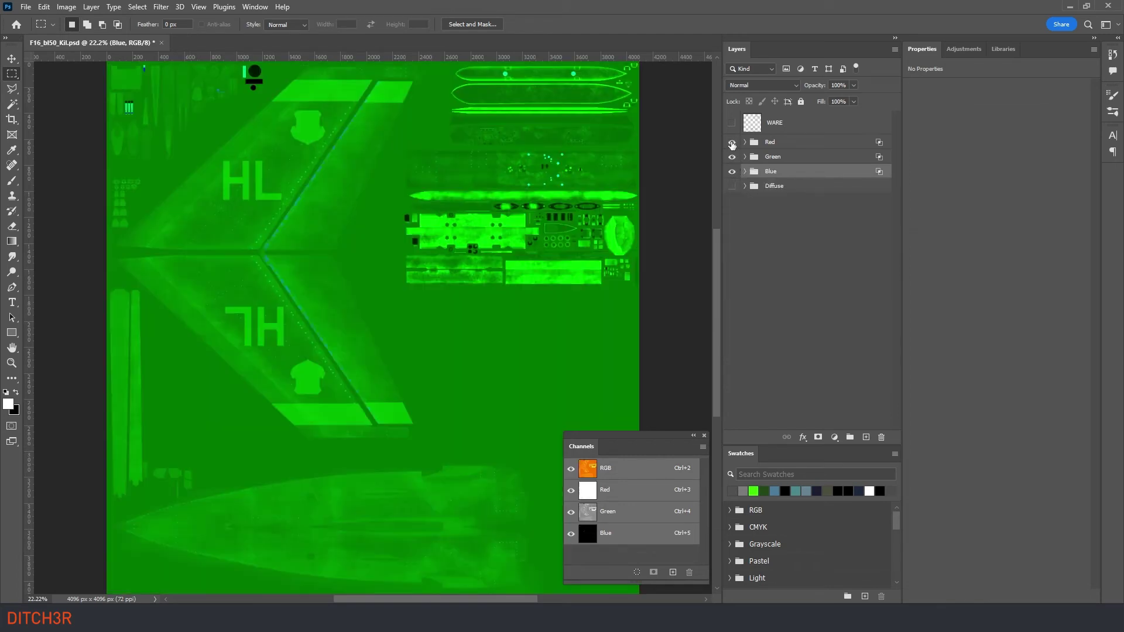
click(732, 142)
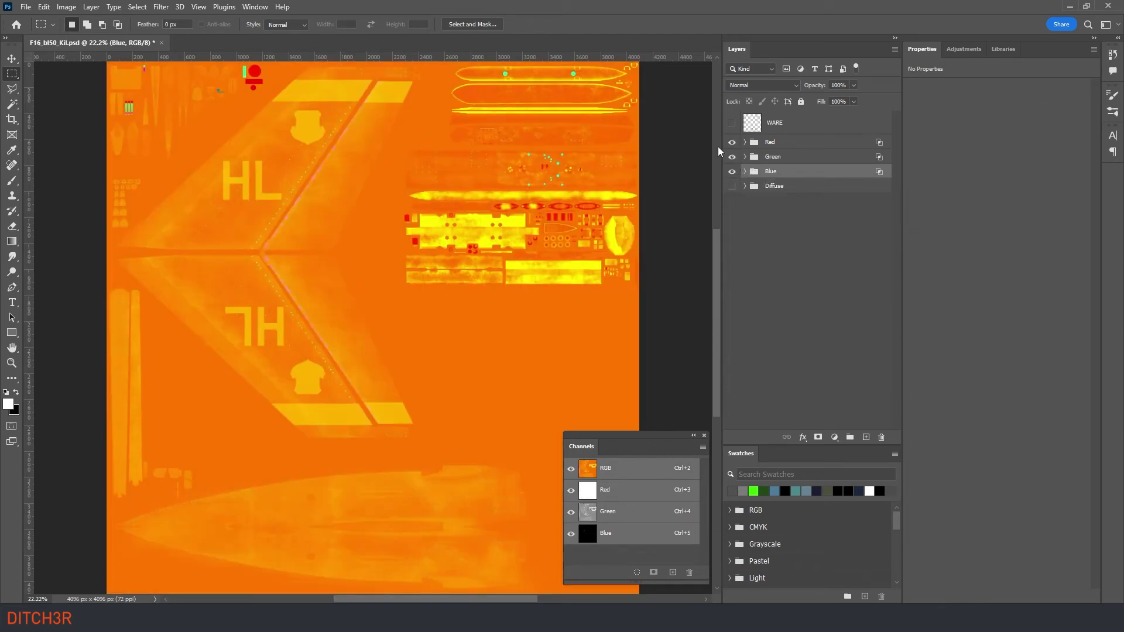
Save a DDS copy with the _RoughMet suffix into the 421st FS HILL AFB folder.
click(26, 7)
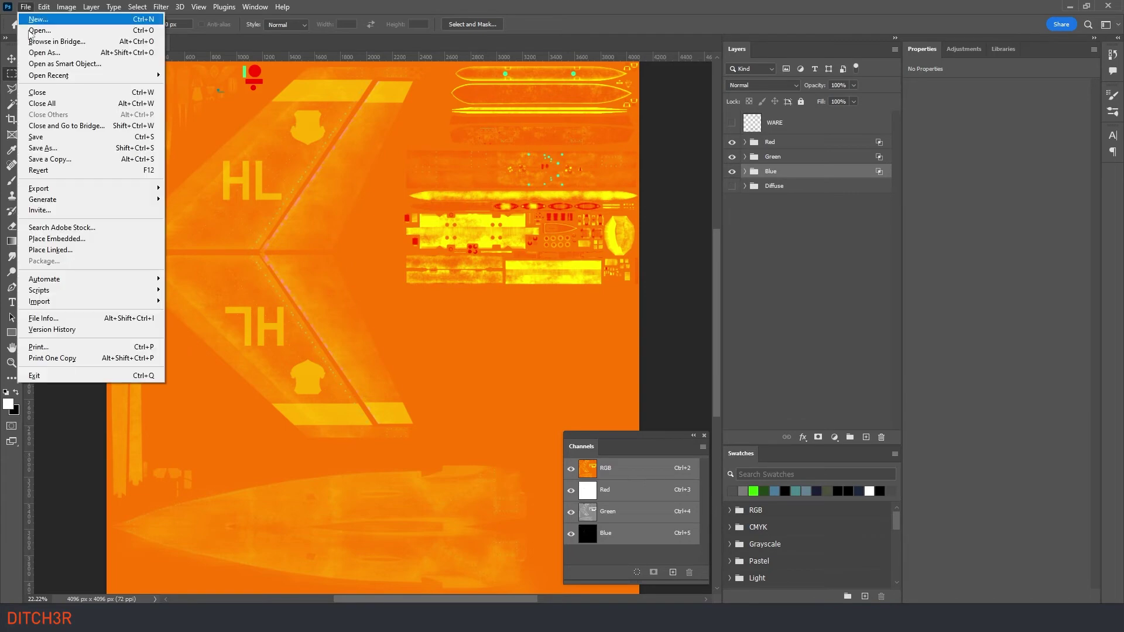
click(59, 150)
click(158, 376)
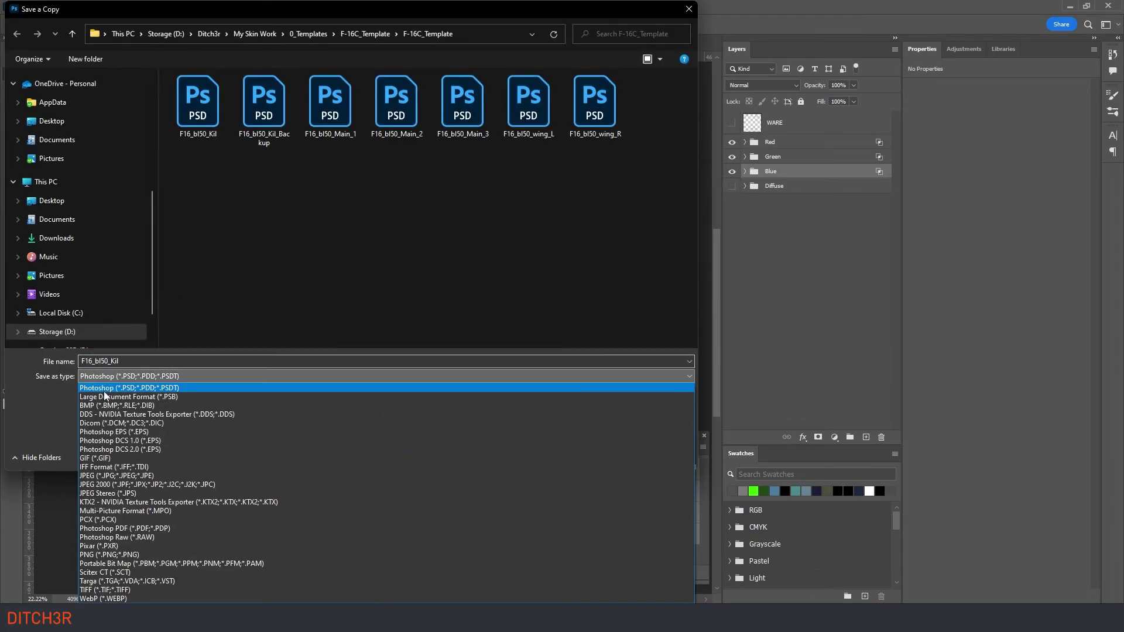
click(153, 413)
drag(152, 260, 155, 85)
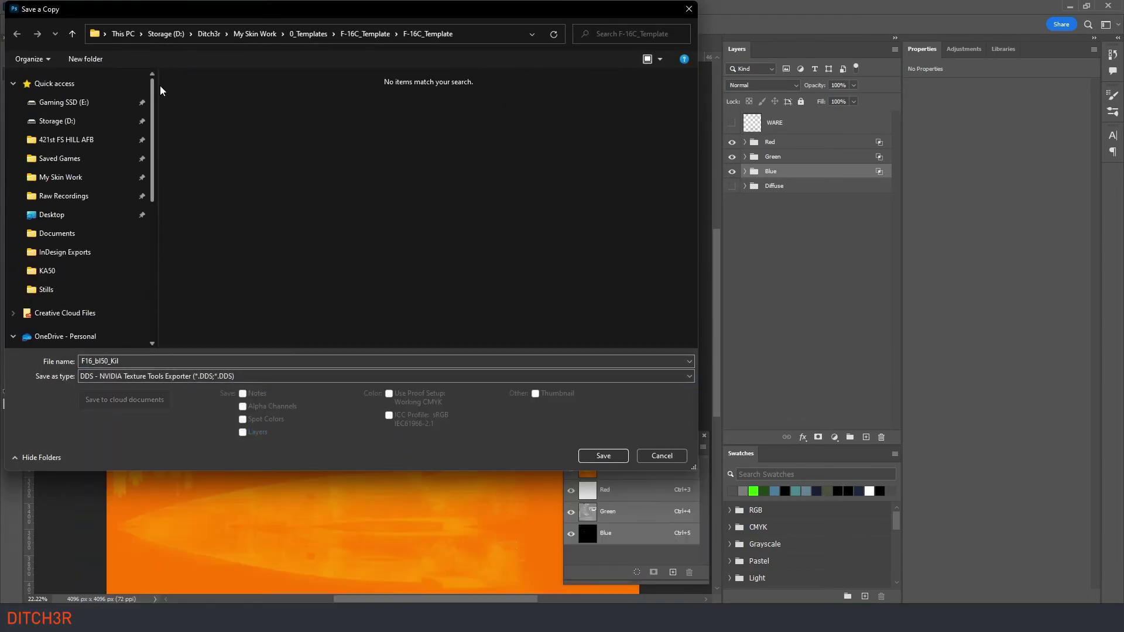
click(66, 140)
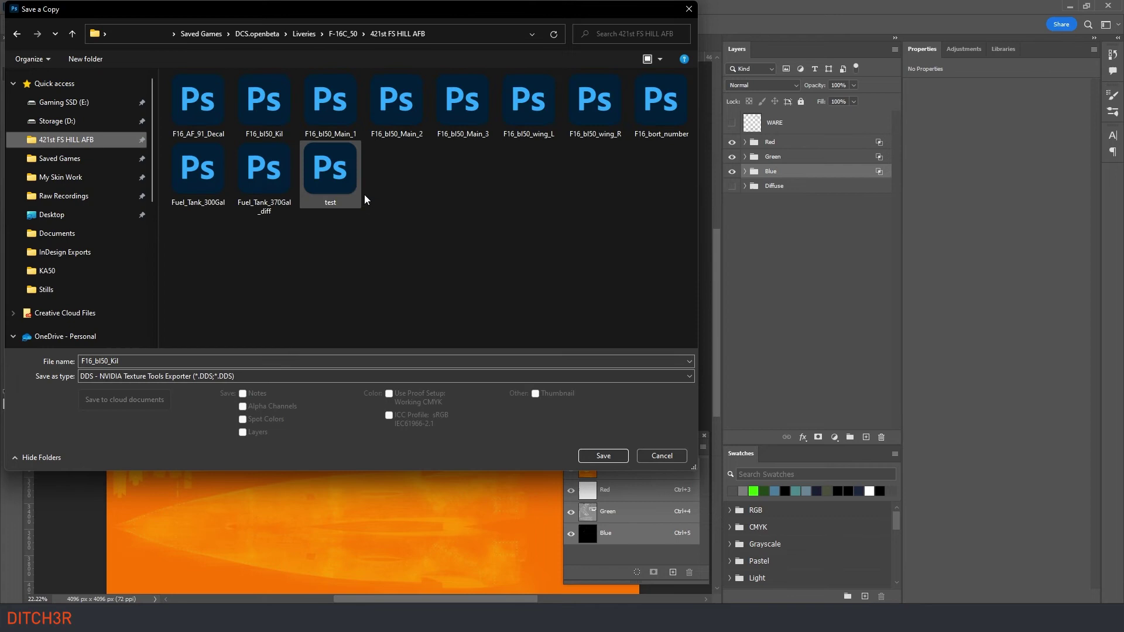
click(208, 361)
click(209, 360)
text(_)
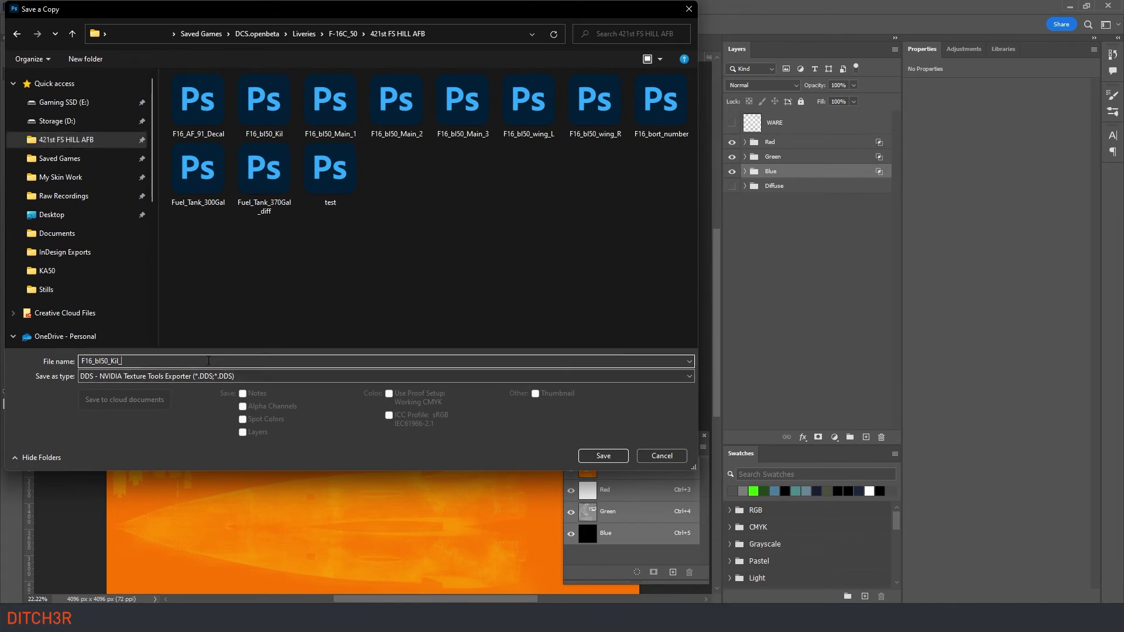
text(RoughMe)
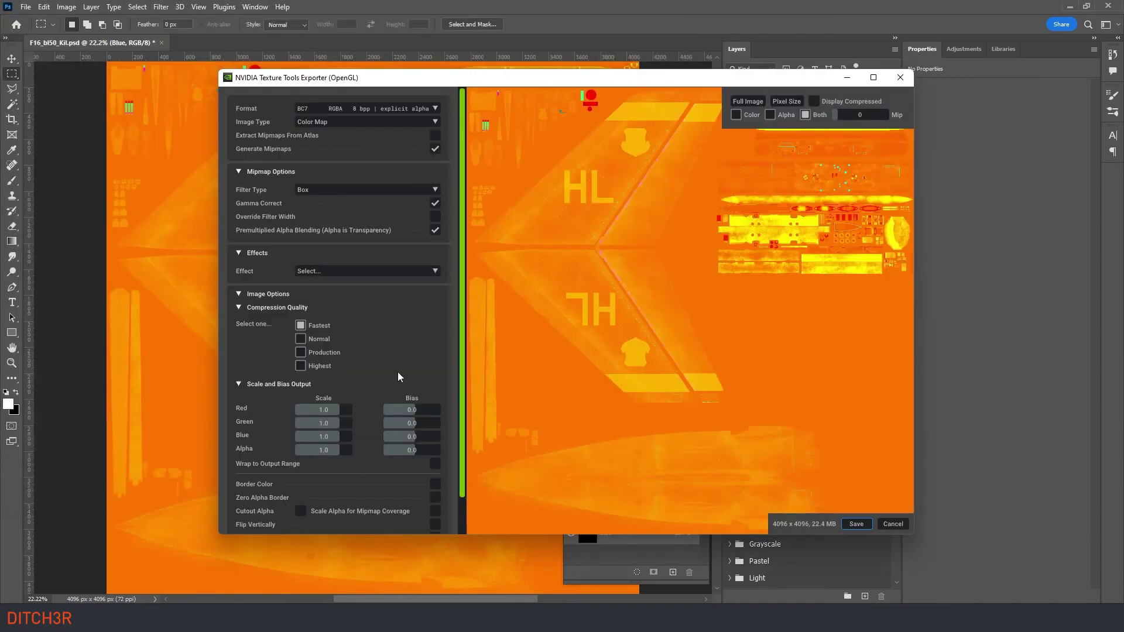
click(847, 523)
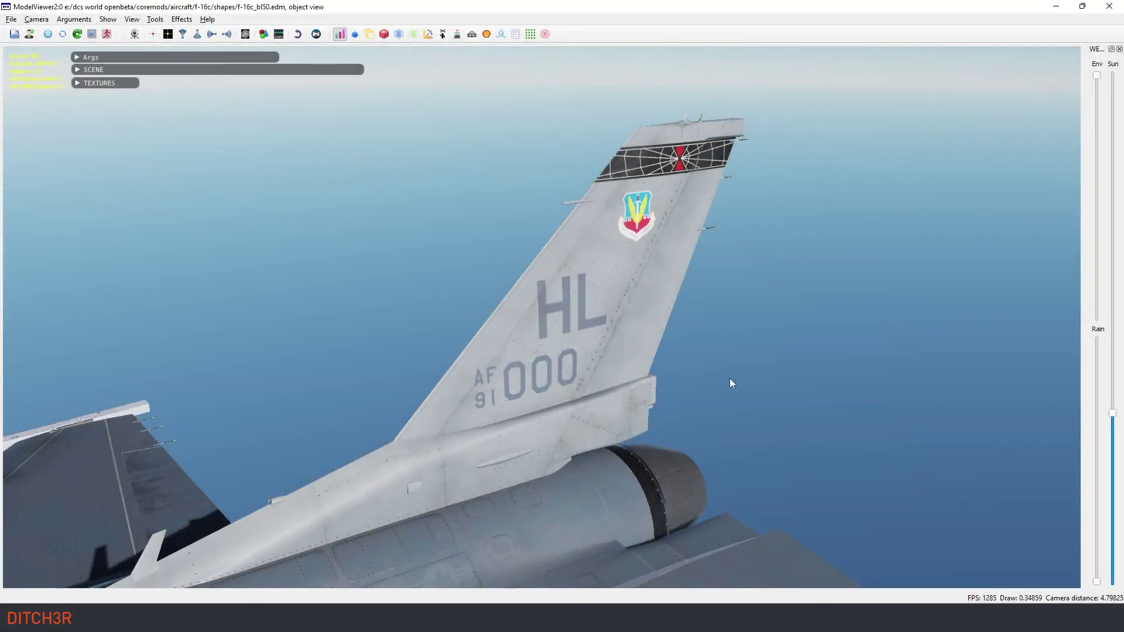
key(r)
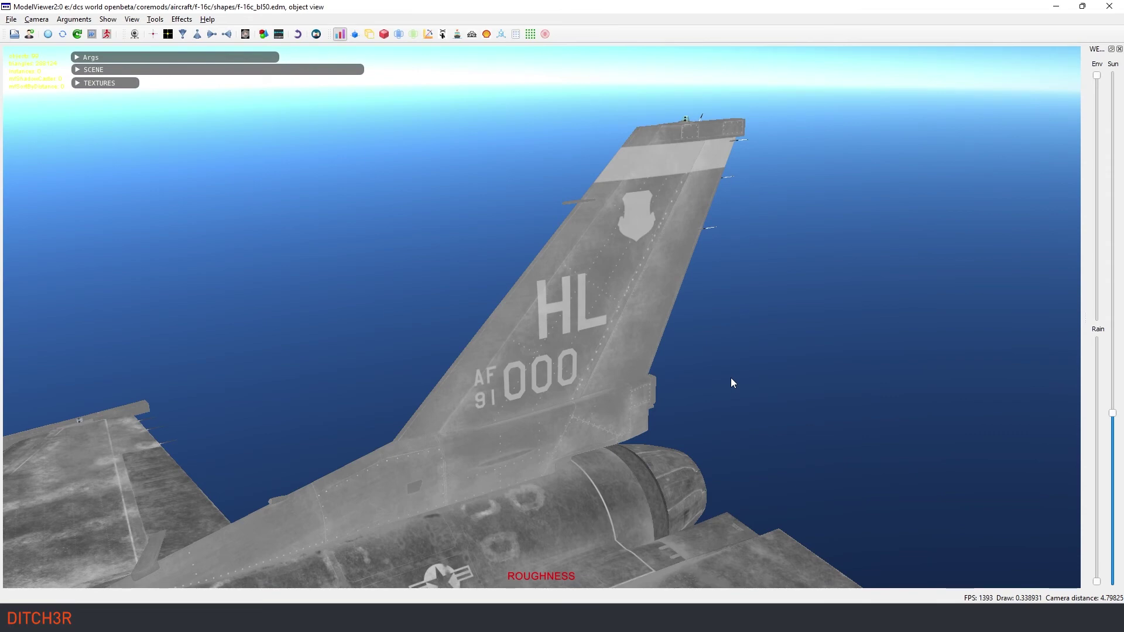
key(r)
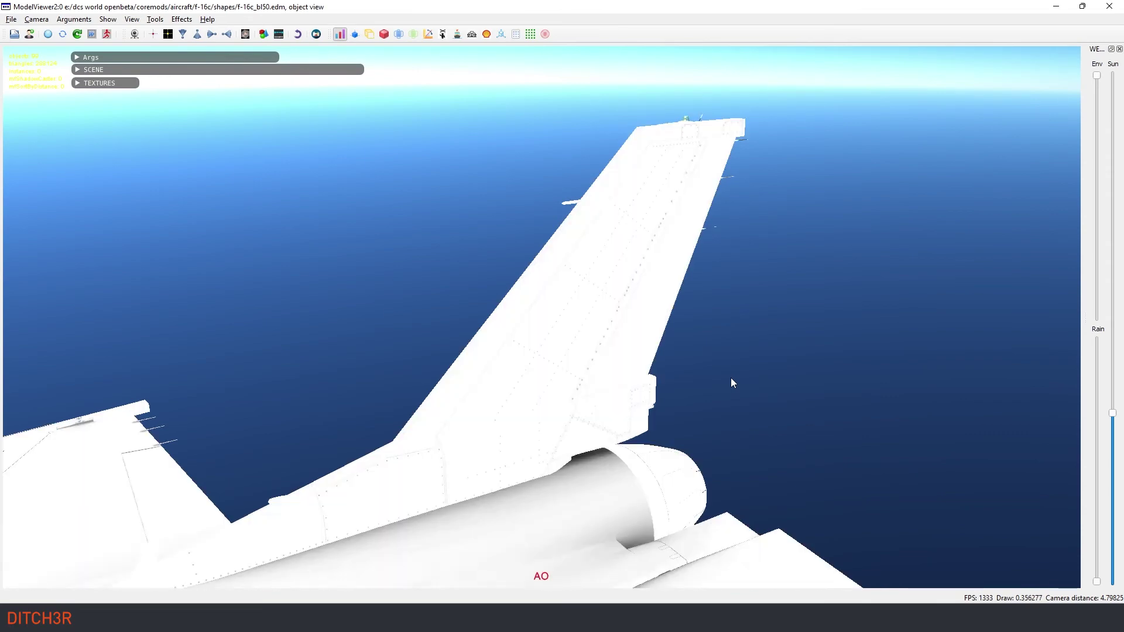
key(r)
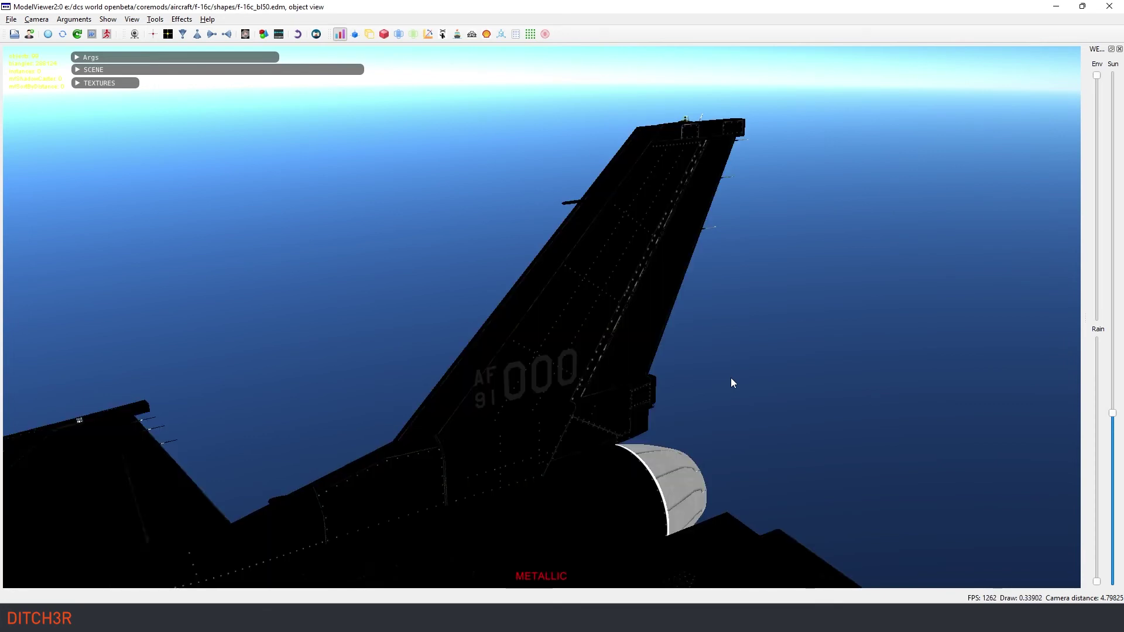
key(r)
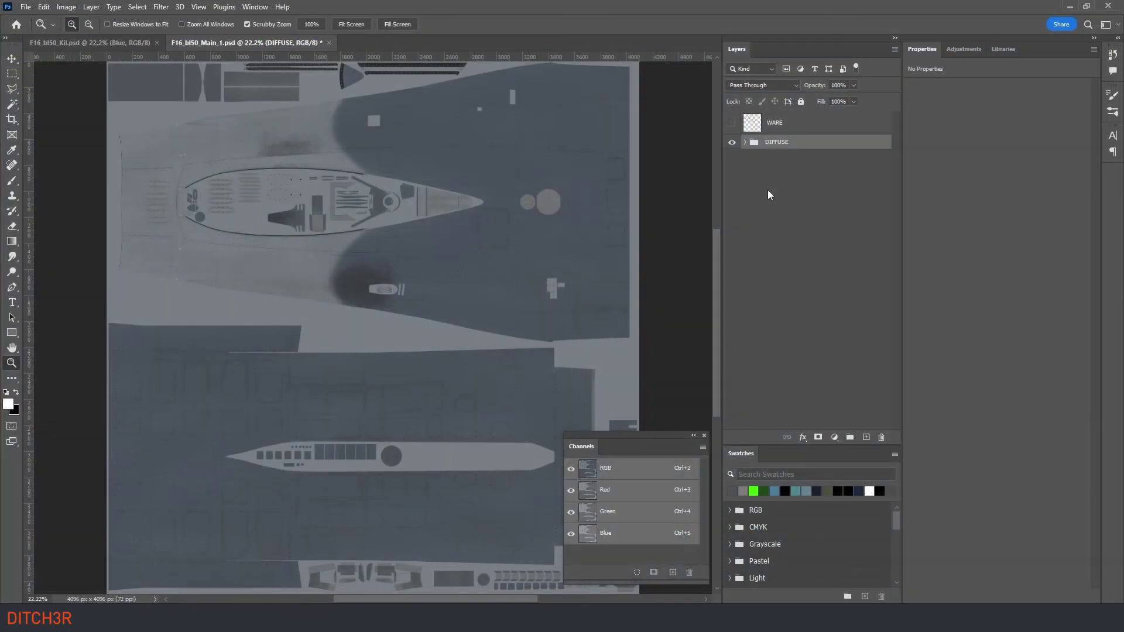
Duplicate the DIFFUSE group three times, naming the copies Red, Green and Blue.
right_click(790, 141)
click(819, 174)
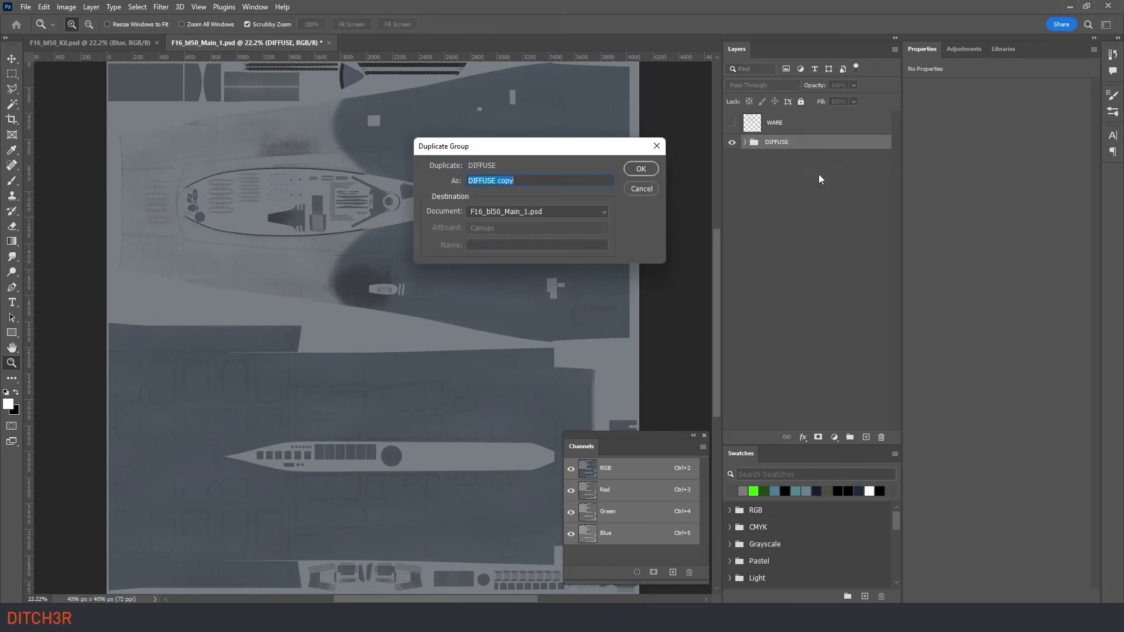
text(Red)
key(Return)
right_click(817, 158)
click(835, 177)
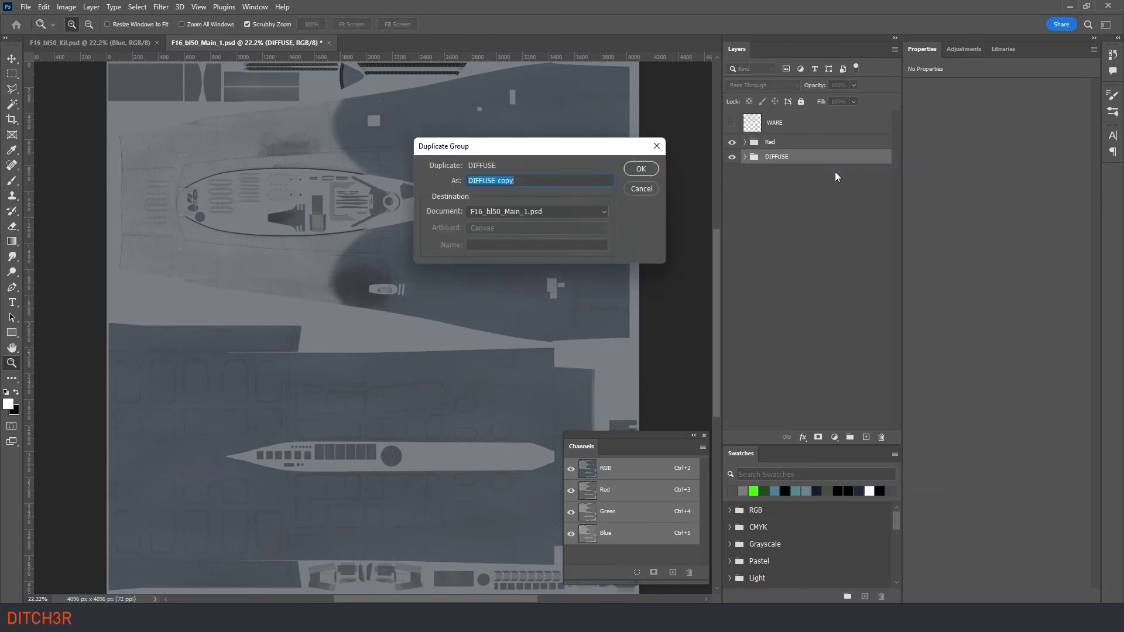
text(Green)
key(Return)
right_click(848, 171)
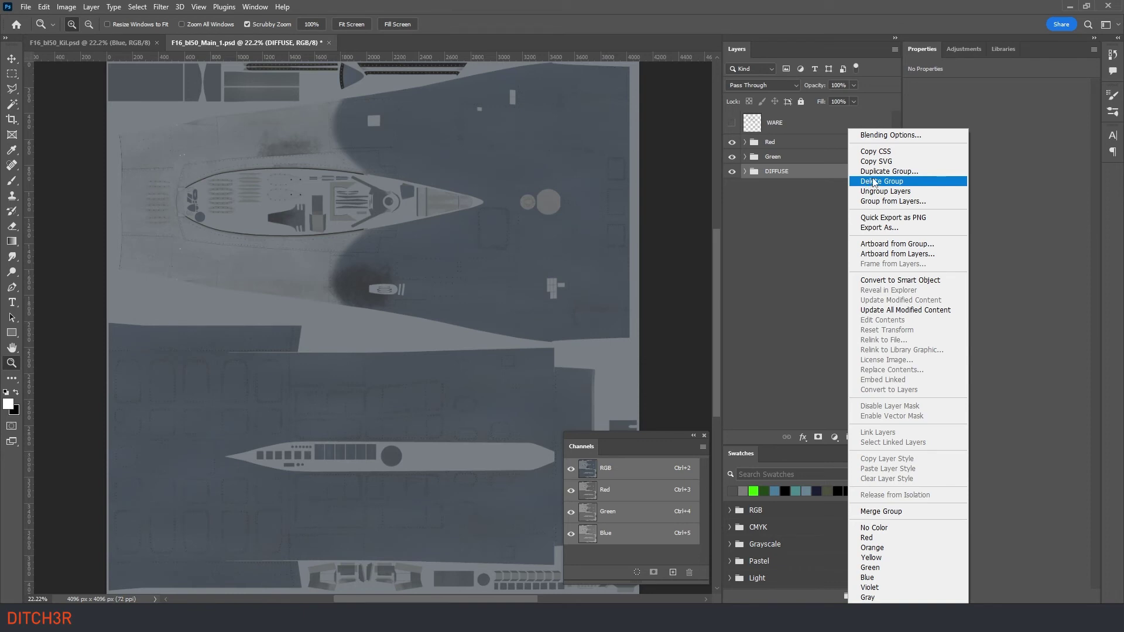
click(872, 186)
text(Blue)
key(Return)
Hide the original DIFFUSE group and limit the Red group's blending to the R channel.
click(732, 186)
click(778, 144)
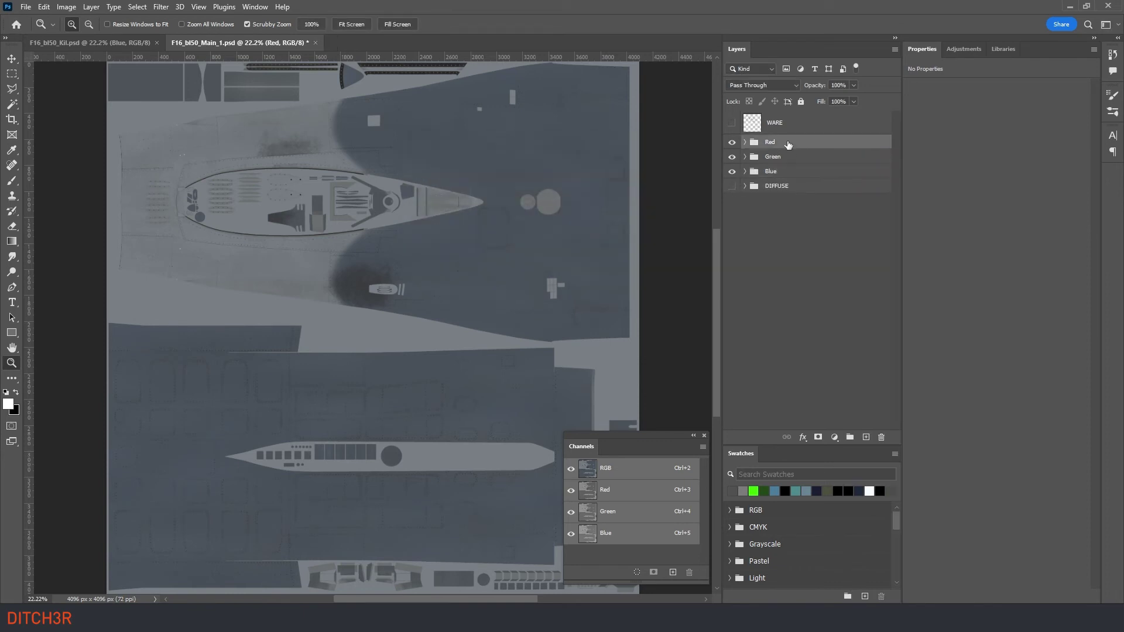
double_click(838, 147)
click(749, 197)
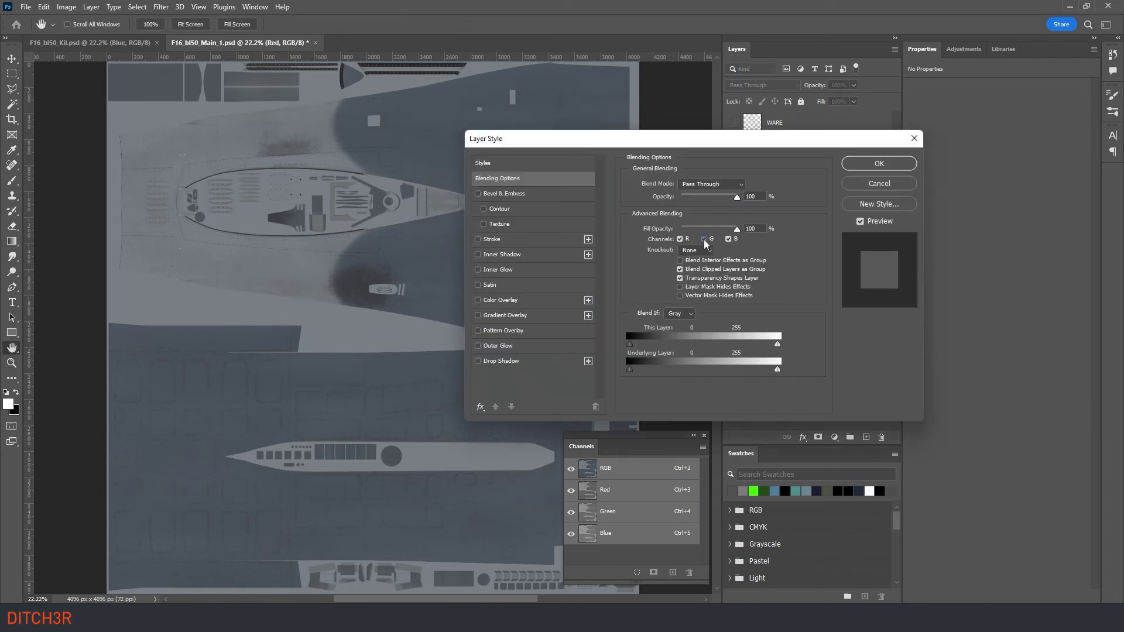
click(872, 165)
Limit the Green group's blending to G and the Blue group's to B.
double_click(798, 162)
click(749, 197)
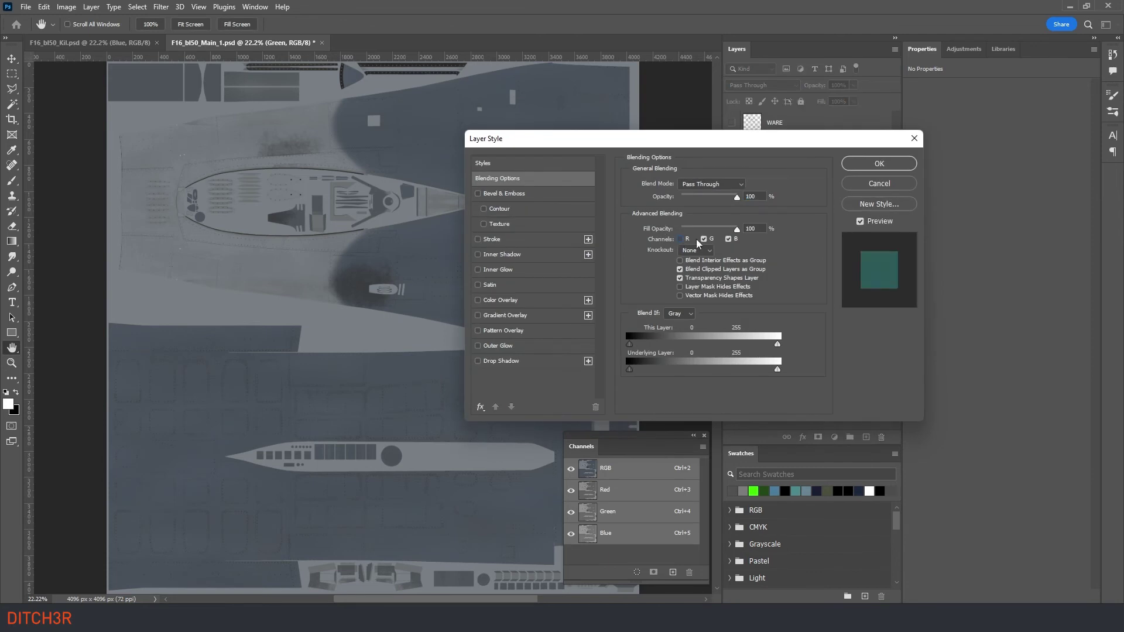
click(859, 166)
click(793, 173)
double_click(793, 173)
click(679, 239)
click(705, 239)
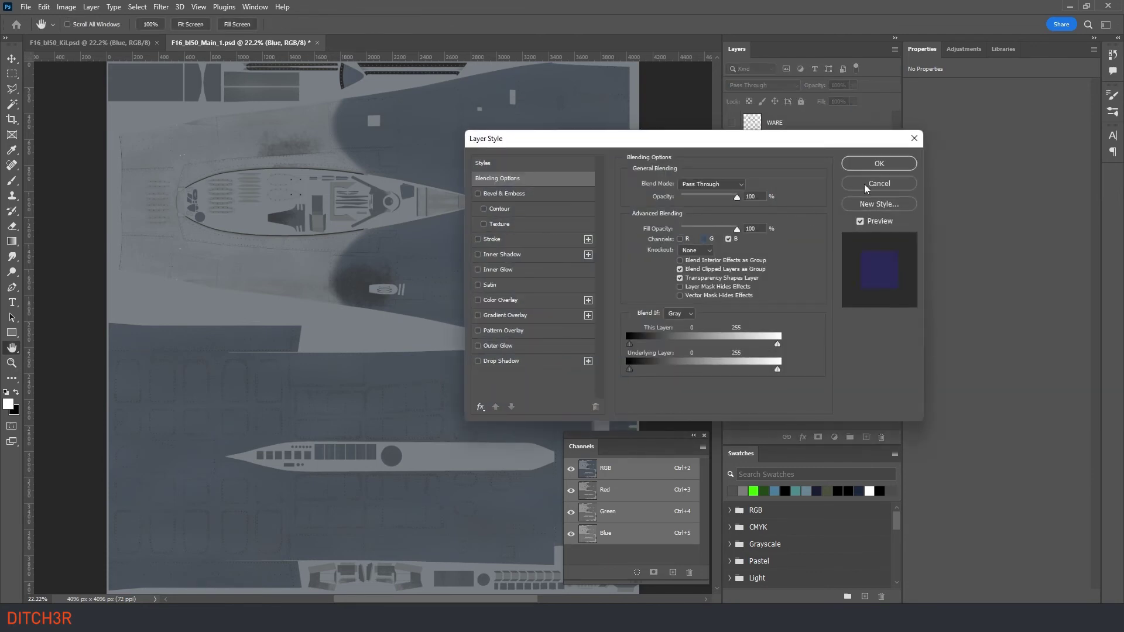
click(879, 163)
Set the Red group's blend mode to Screen.
click(778, 141)
click(761, 85)
click(760, 201)
click(773, 157)
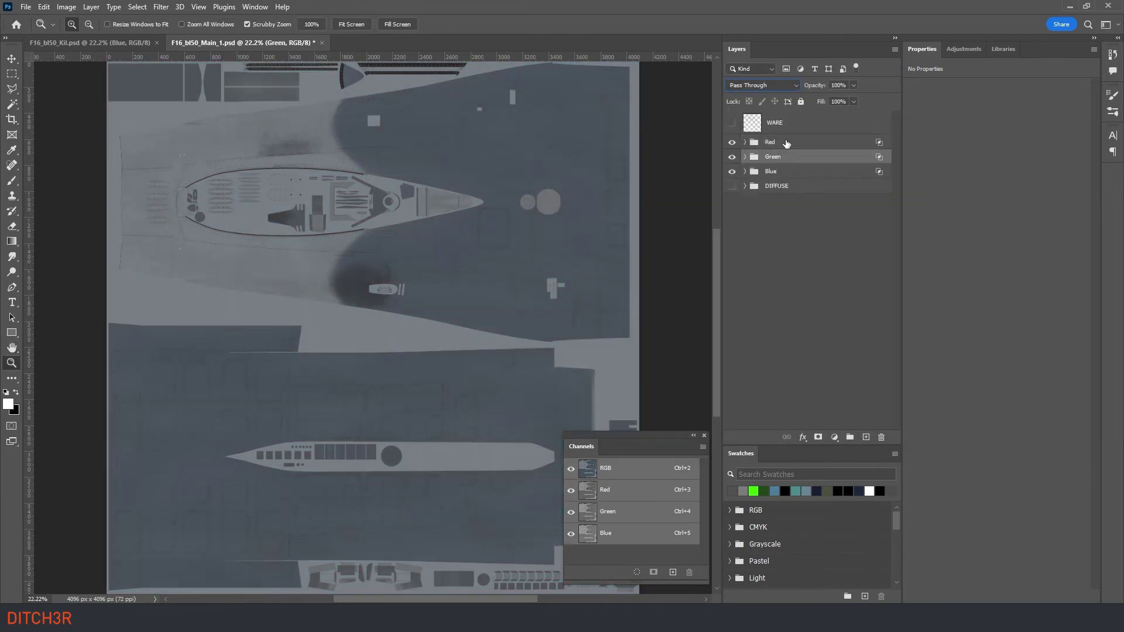
Set the Green group to Screen, hide Green and Blue, and view only the Red channel.
click(761, 85)
click(755, 200)
click(732, 171)
click(732, 157)
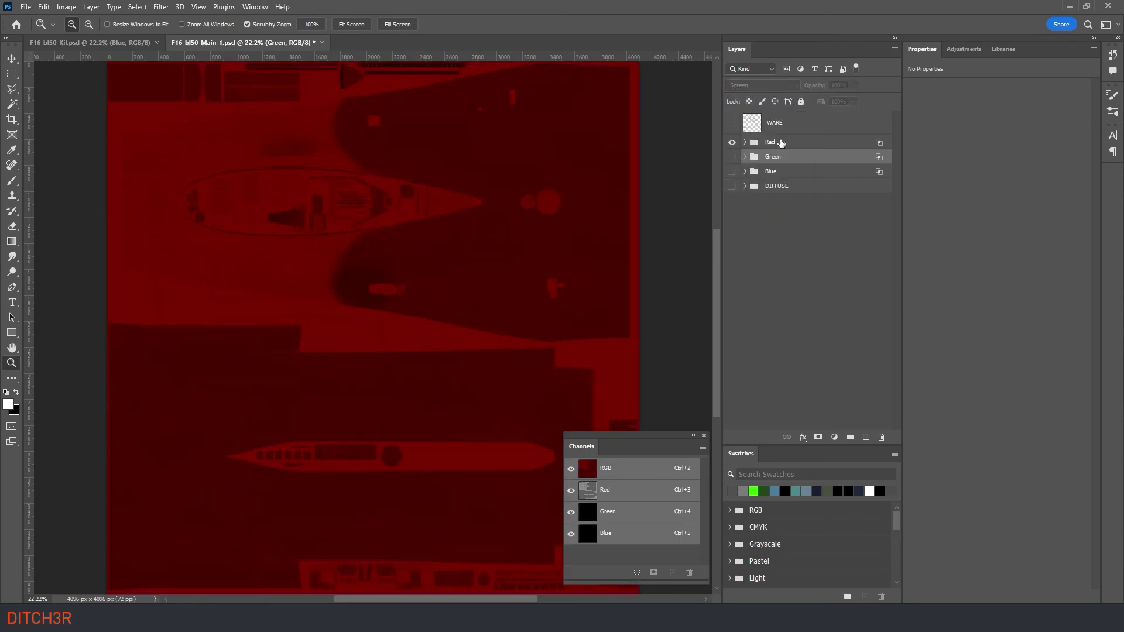
click(780, 142)
key(ctrl+3)
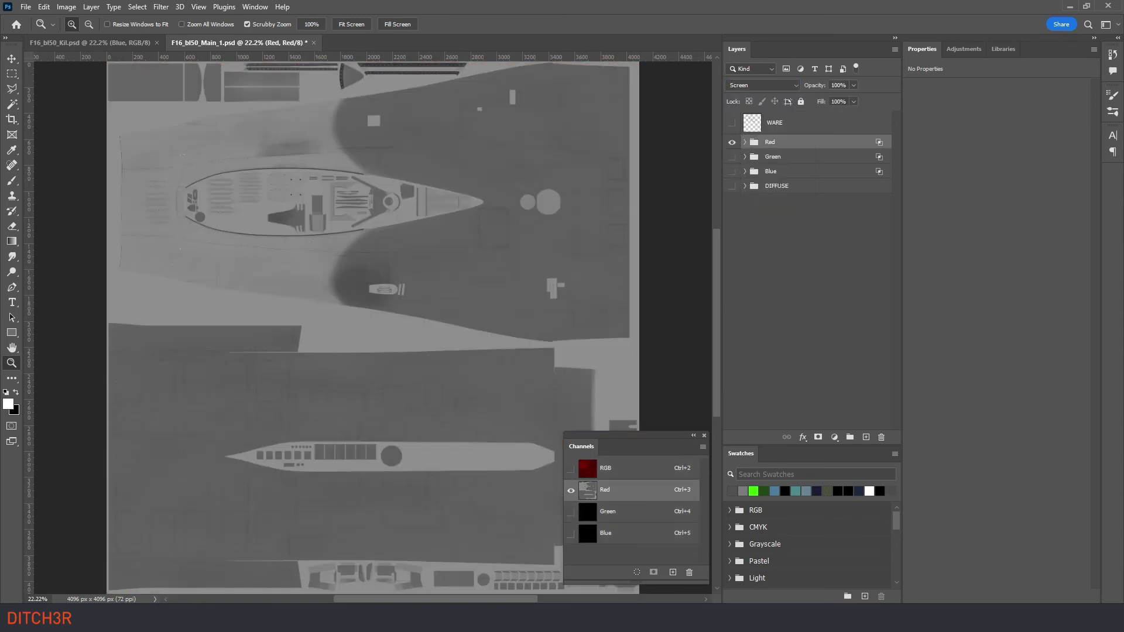
Copy Levels 806 from the Kil file into Main's Red group above Drain Ports.
click(745, 142)
click(92, 42)
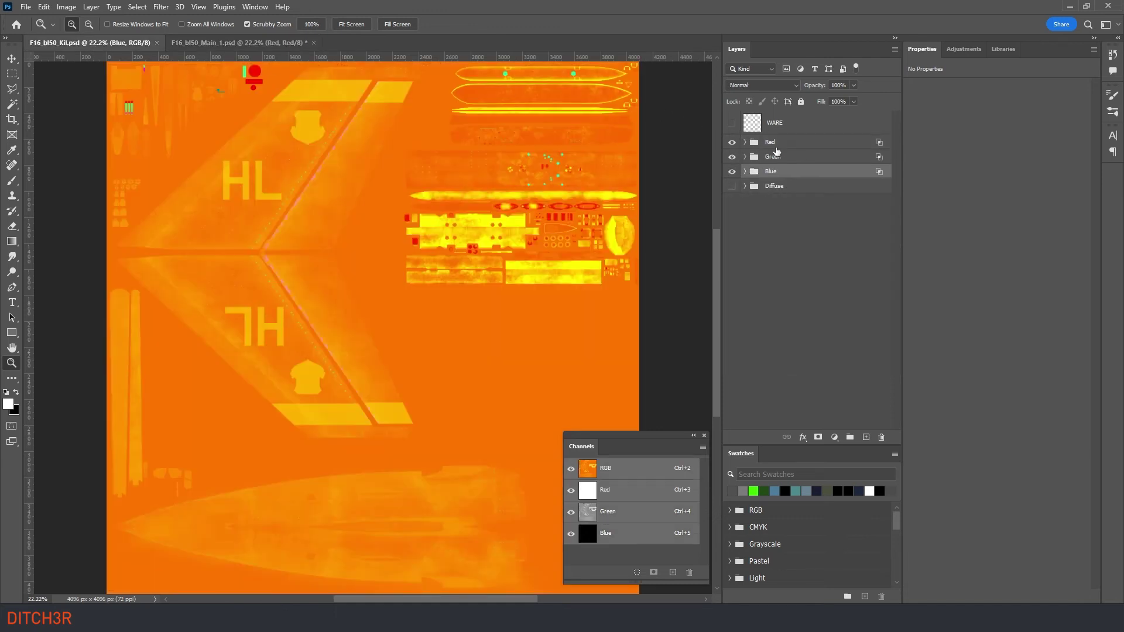
click(744, 142)
click(825, 165)
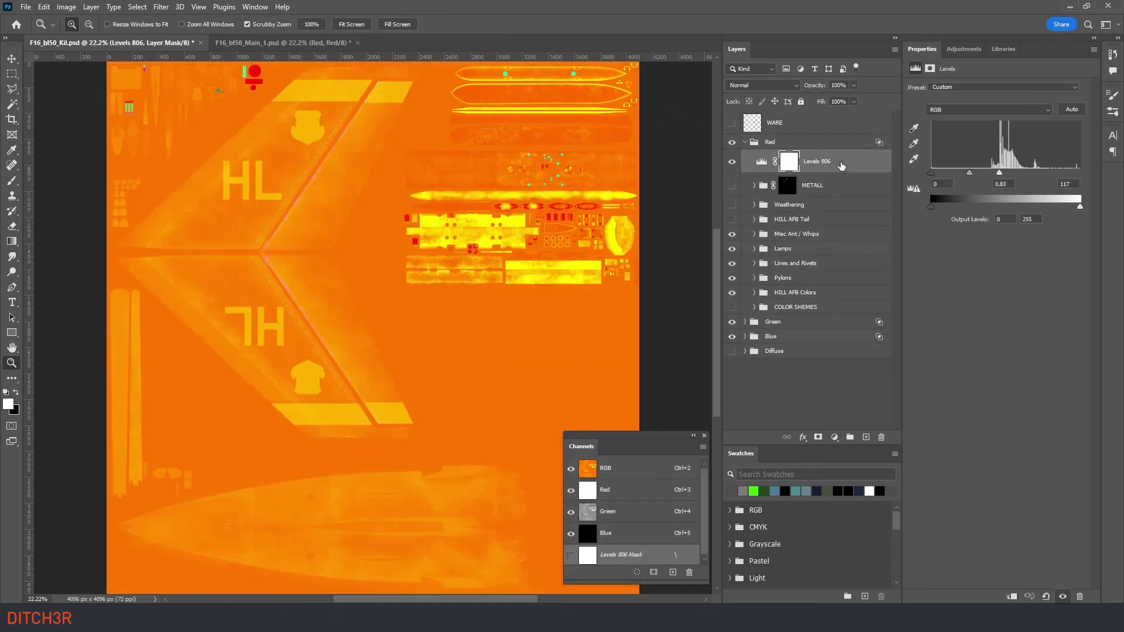
click(275, 42)
click(822, 158)
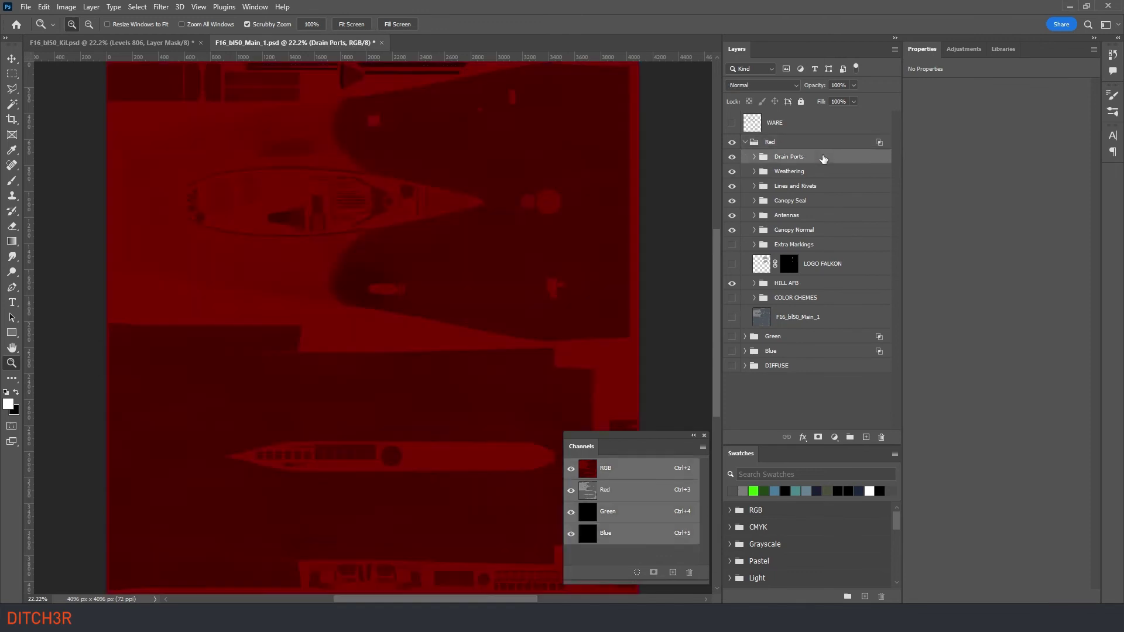
key(ctrl+v)
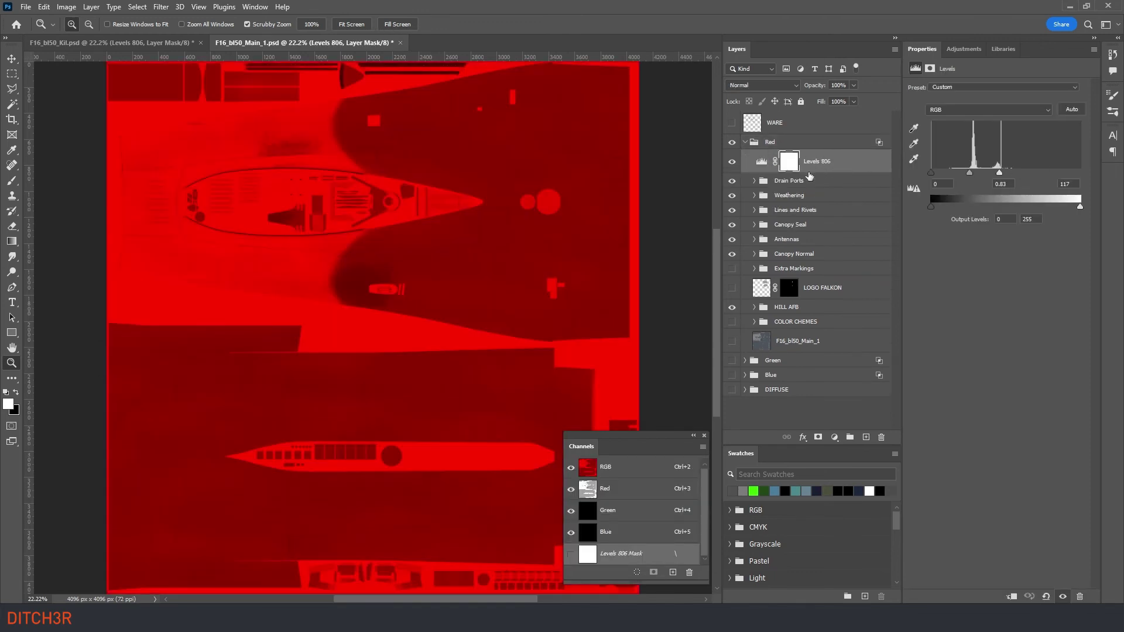
With the red channel in greyscale, hide COLOR copy, Weathering and Canopy Seal in the Red group.
click(615, 488)
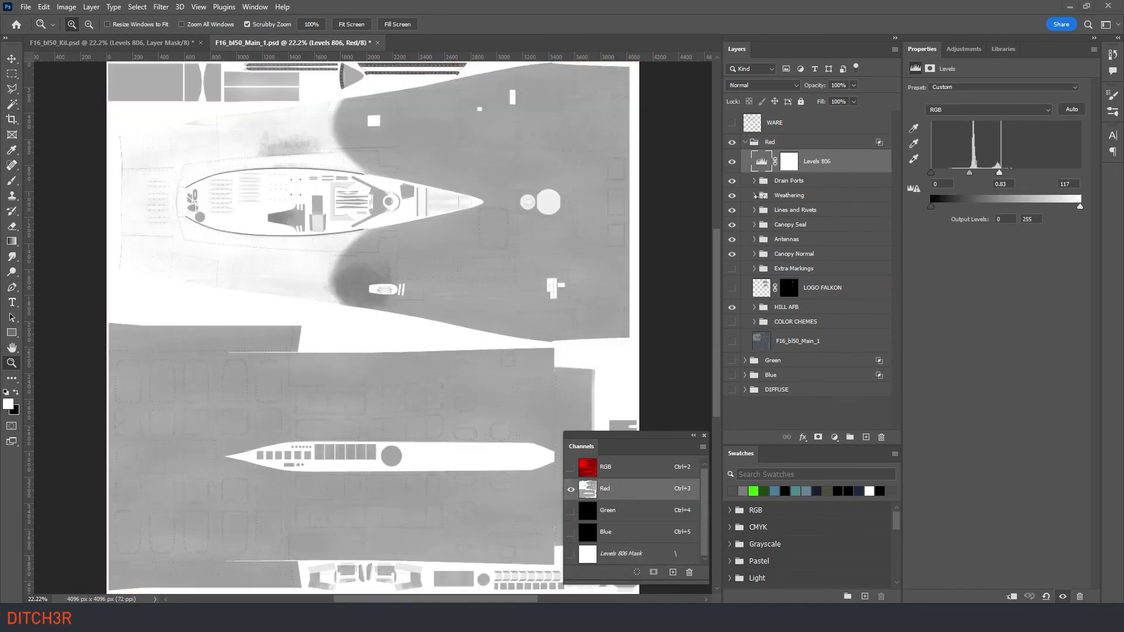
click(754, 308)
click(734, 329)
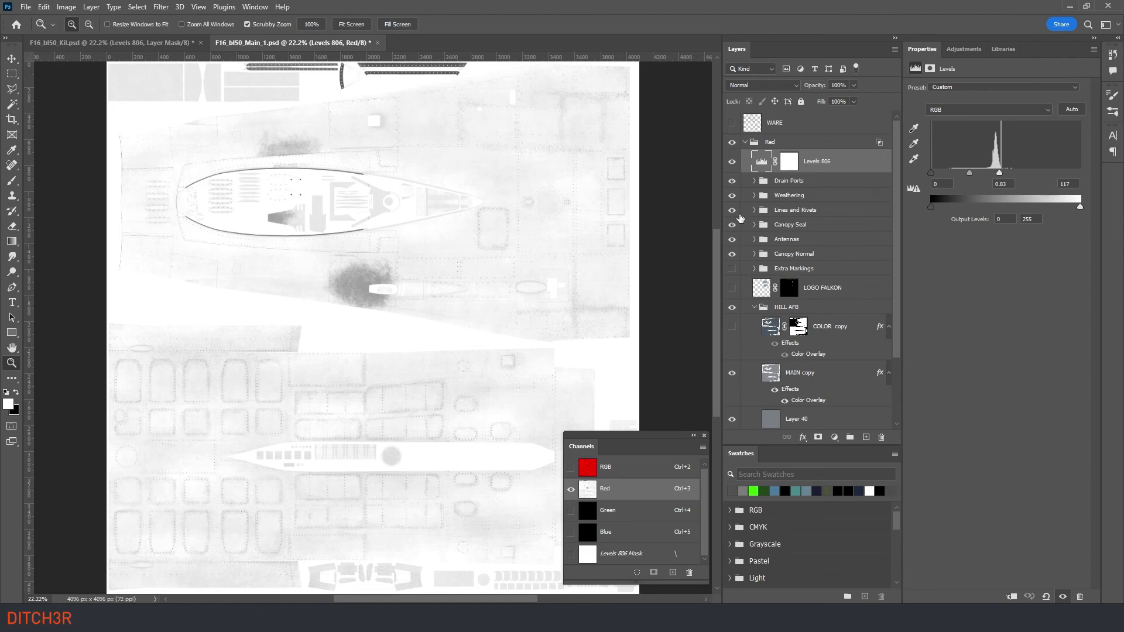
click(732, 197)
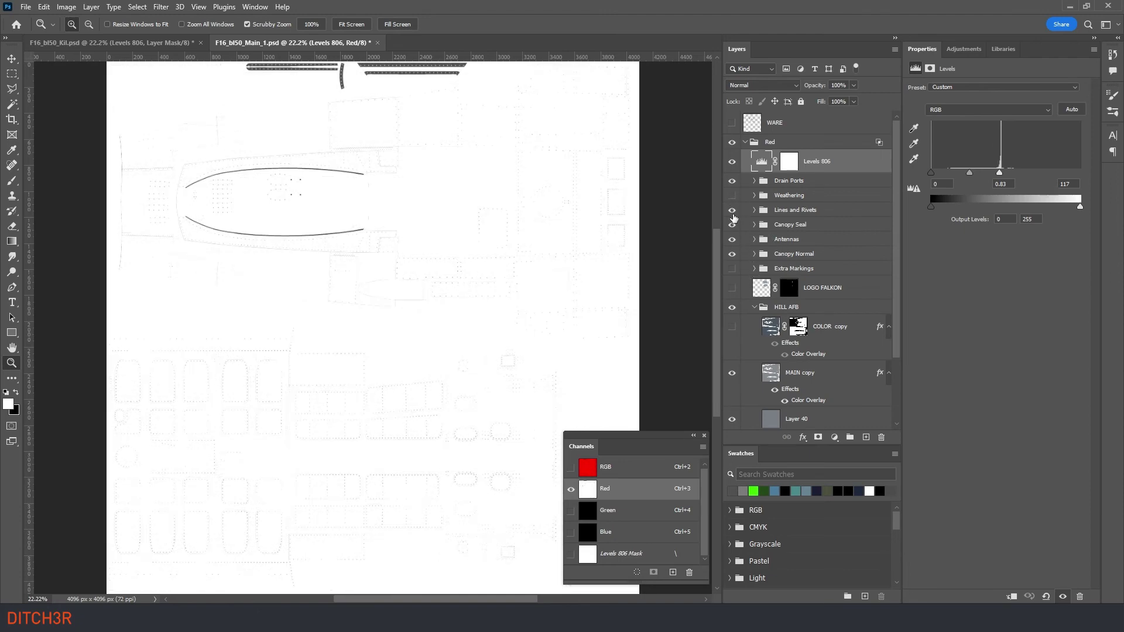
click(733, 225)
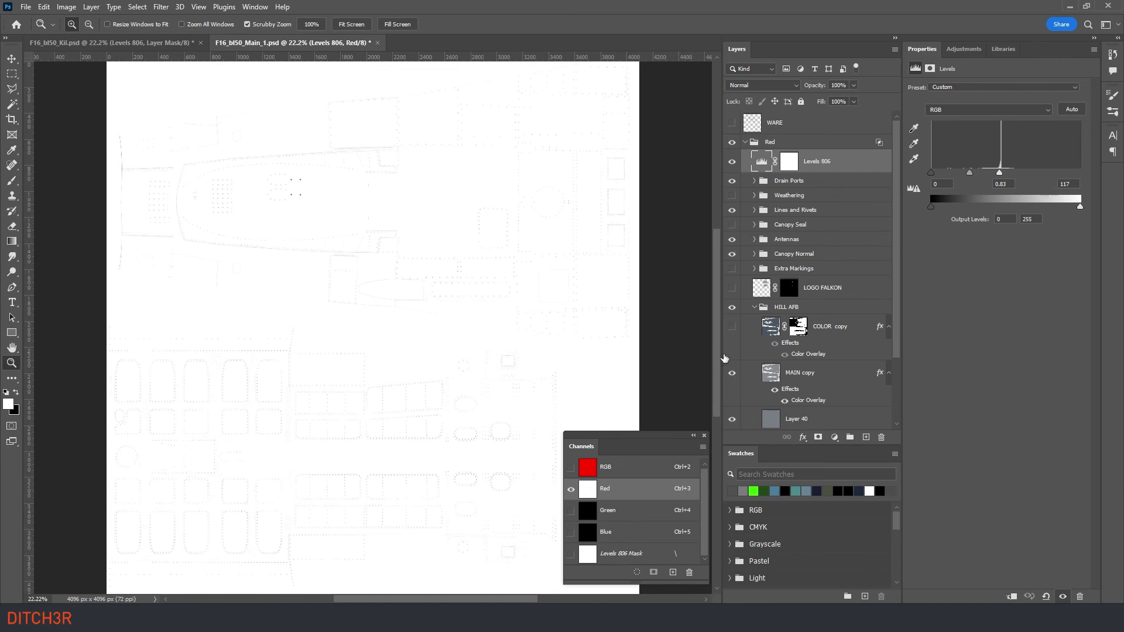
click(820, 212)
click(844, 85)
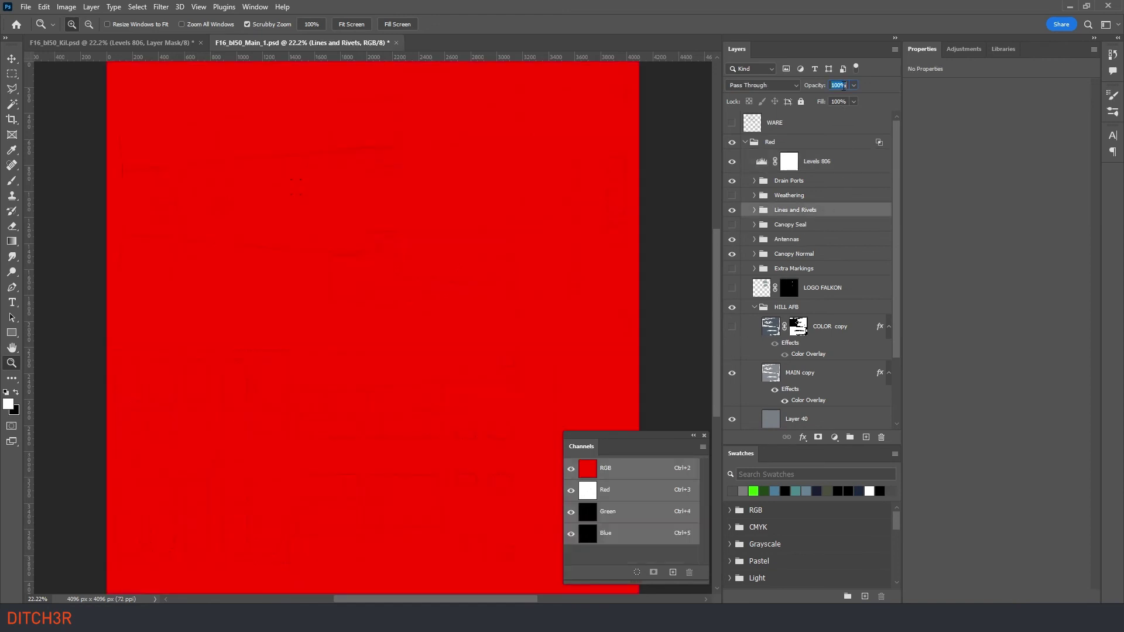
Hide the Red group, view only the Green channel, and select Drain Ports in the Green group.
click(746, 142)
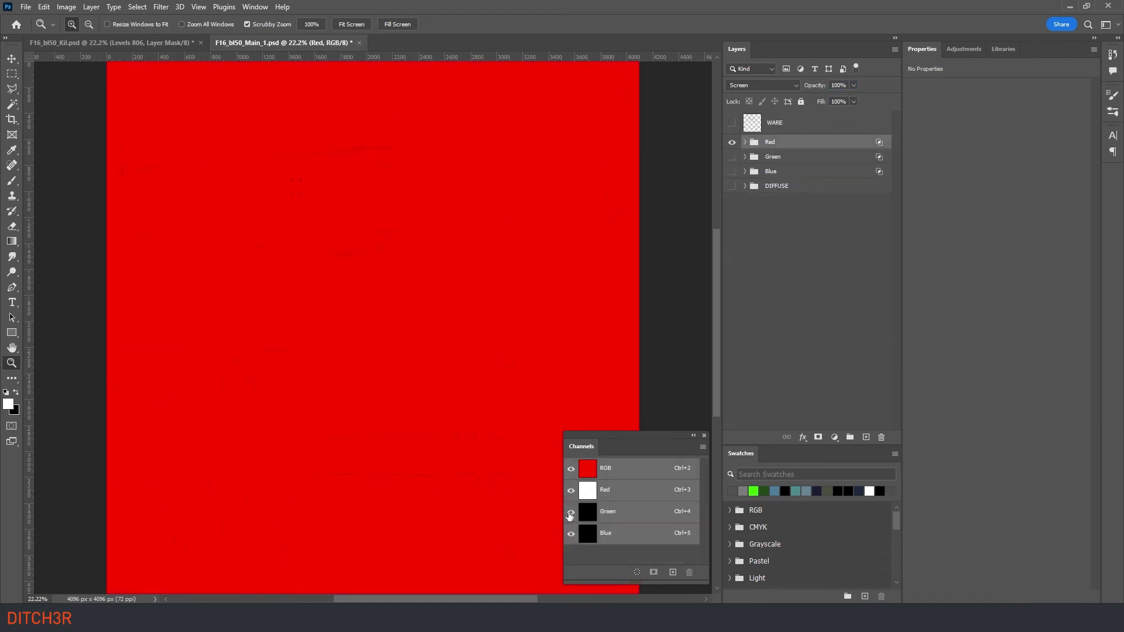
click(571, 512)
click(570, 533)
click(733, 143)
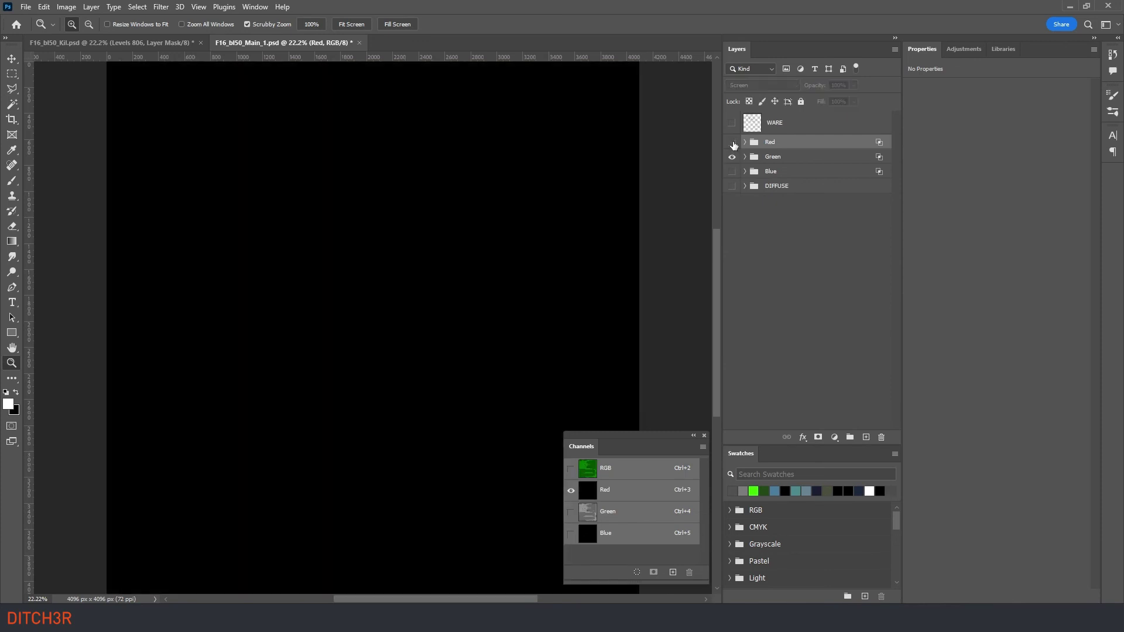
click(616, 515)
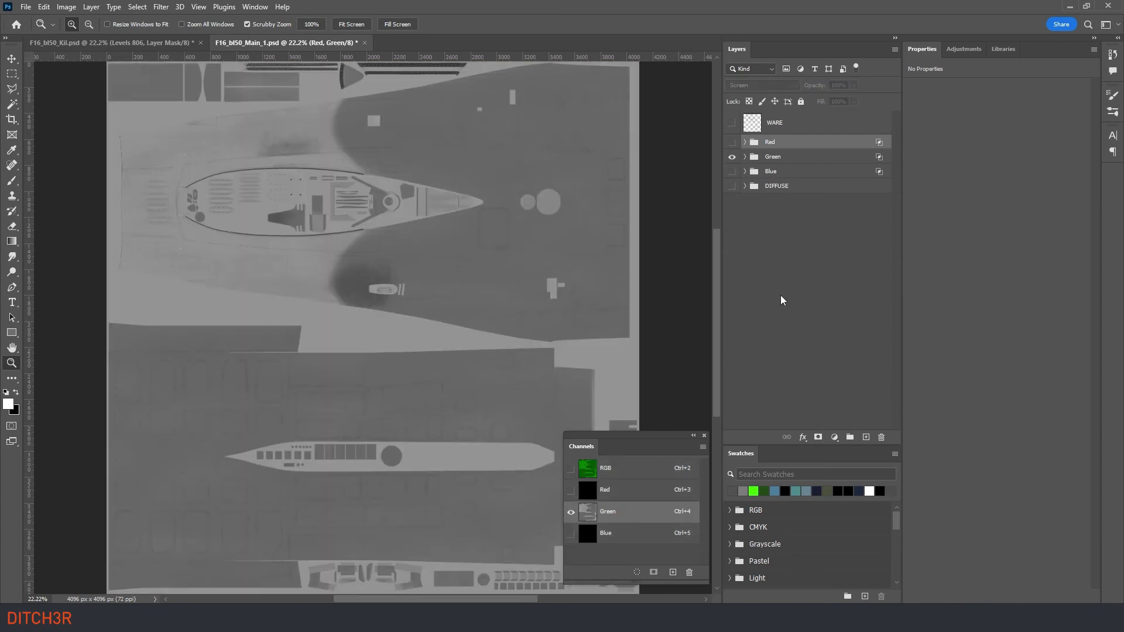
click(745, 157)
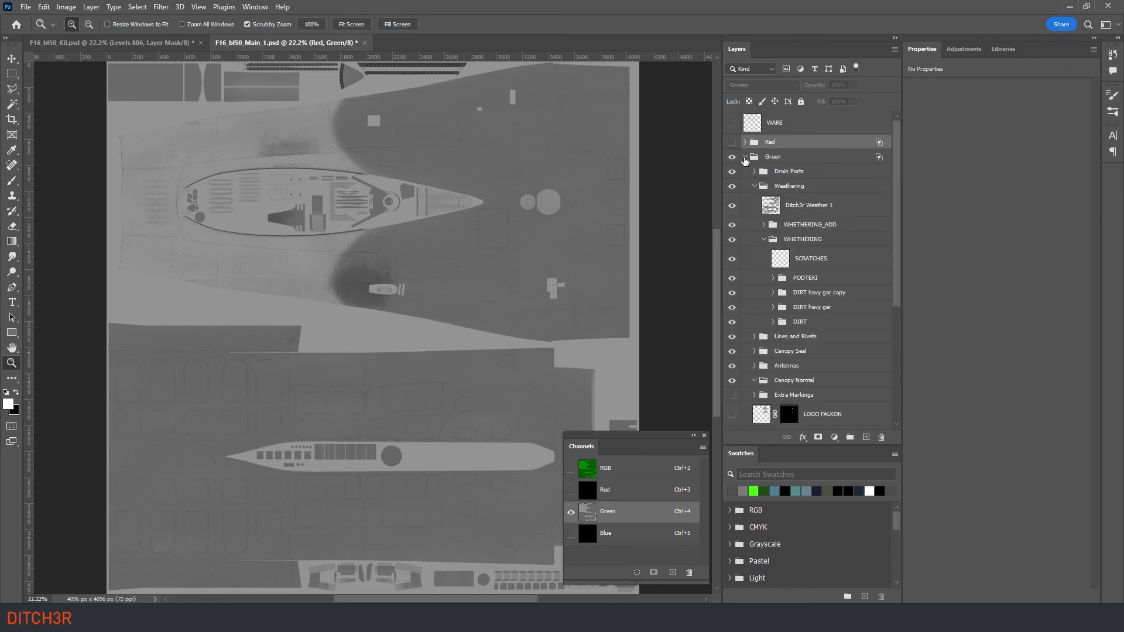
click(803, 173)
Bring Invert 808 and Levels 807 from the Kil file into Main's Green group.
key(ctrl+Tab)
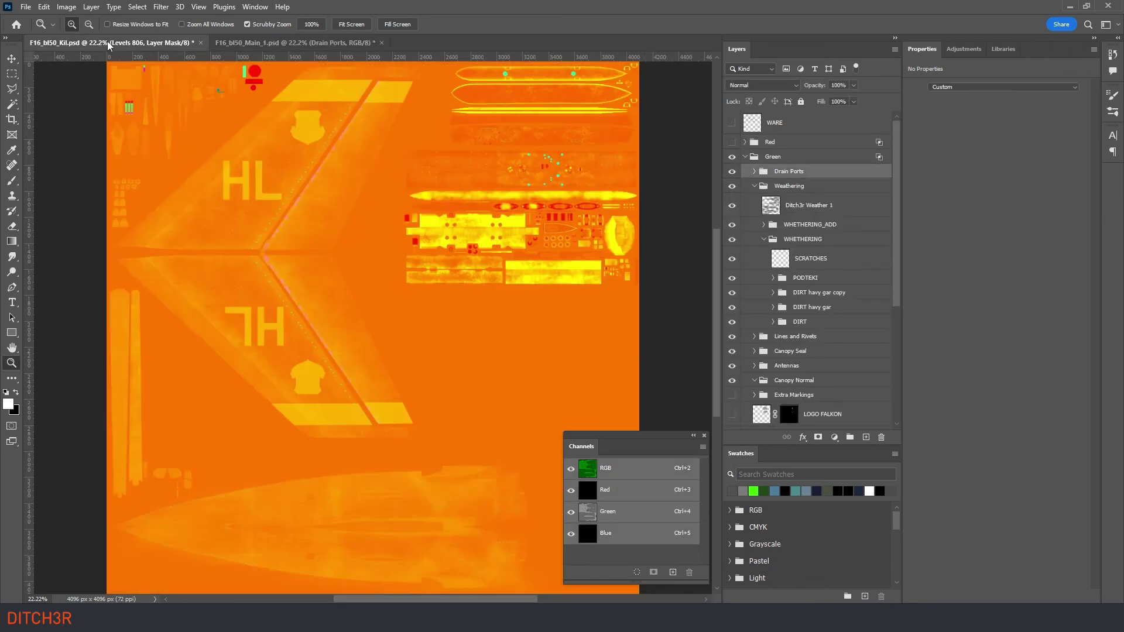
click(745, 142)
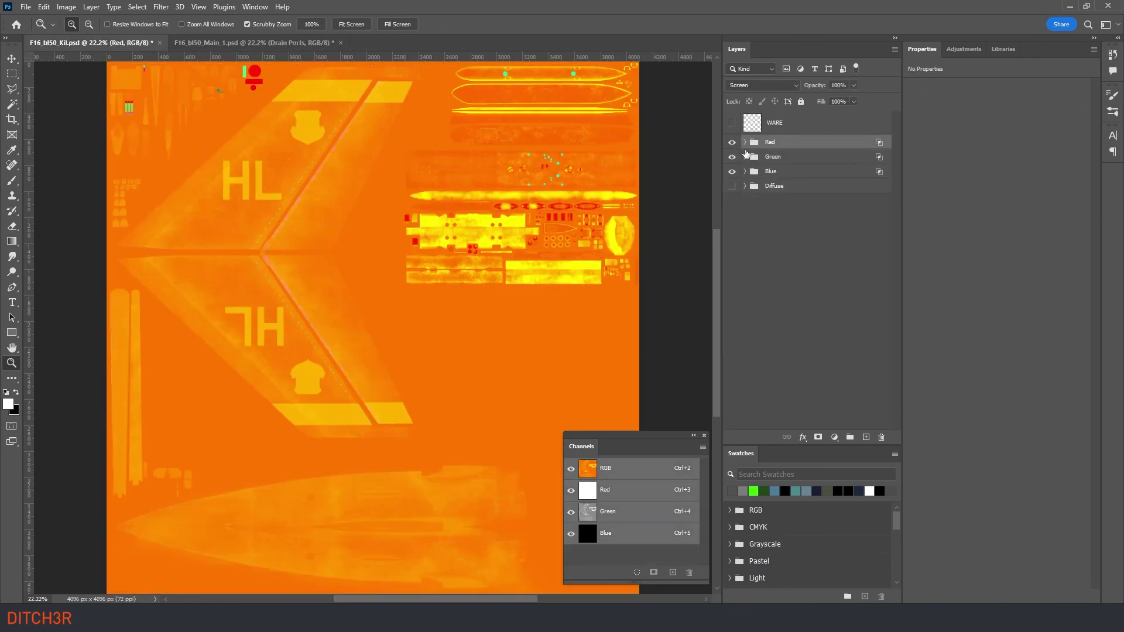
click(745, 157)
click(828, 177)
shift+click(837, 208)
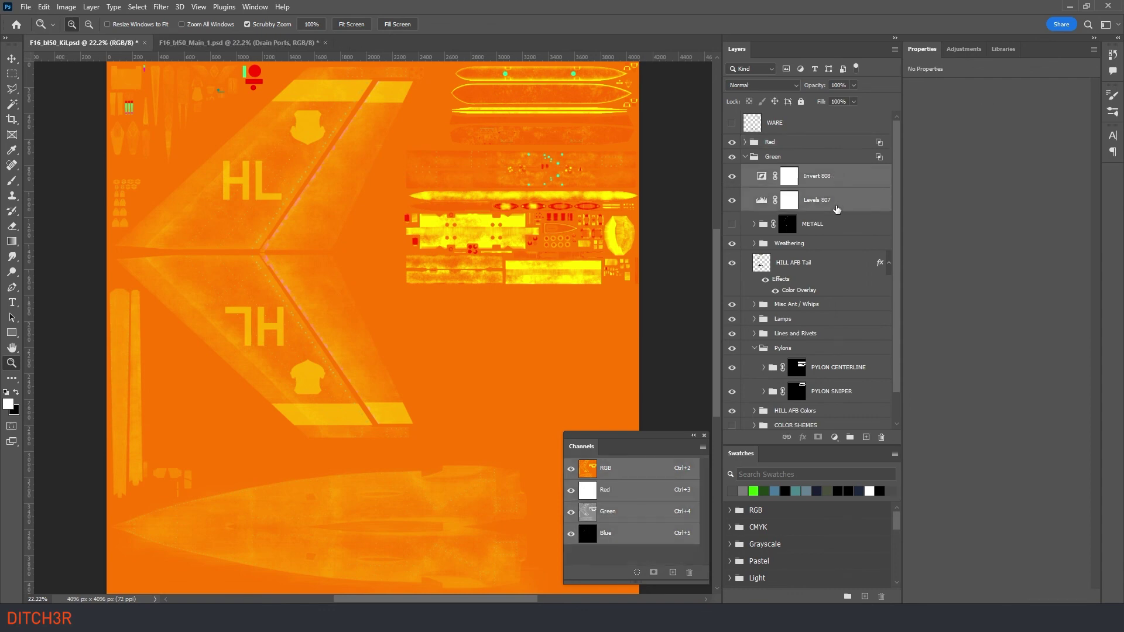
click(238, 42)
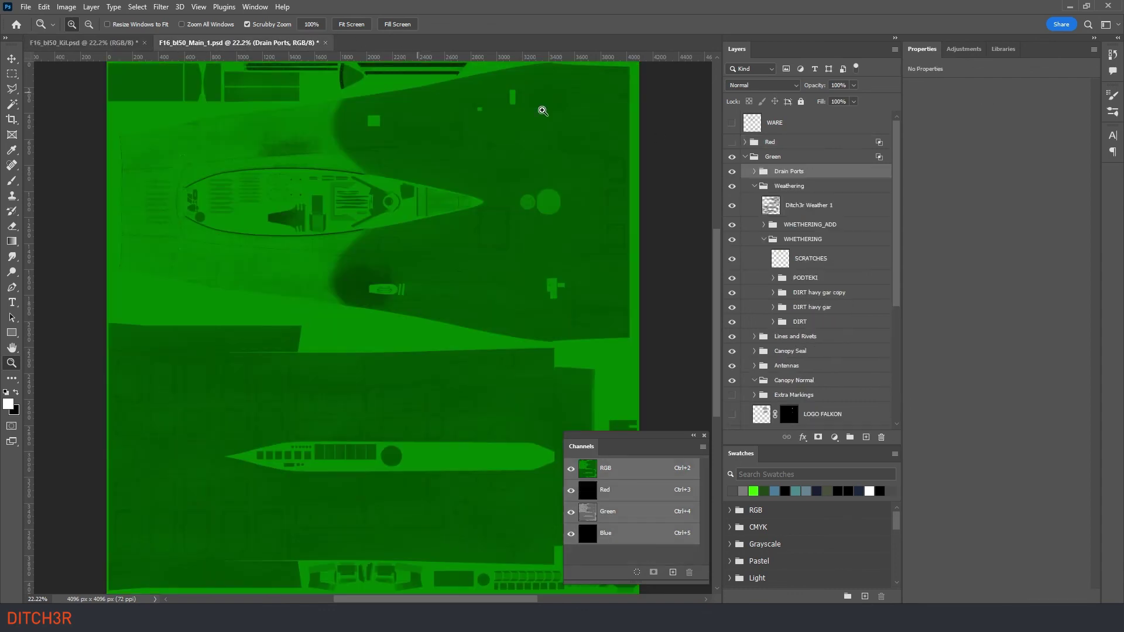
mouse_move(795, 189)
mouse_down()
mouse_move(813, 181)
mouse_move(804, 177)
mouse_up()
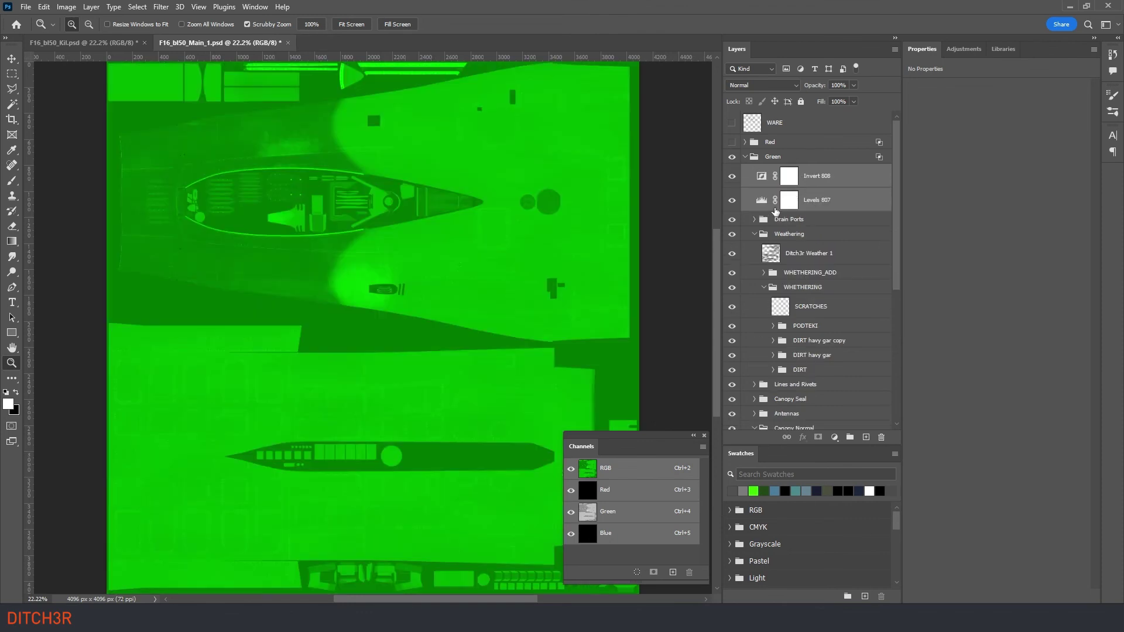
Hide COLOR copy and Canopy Seal in the Green group, then return to the RGB composite.
click(755, 234)
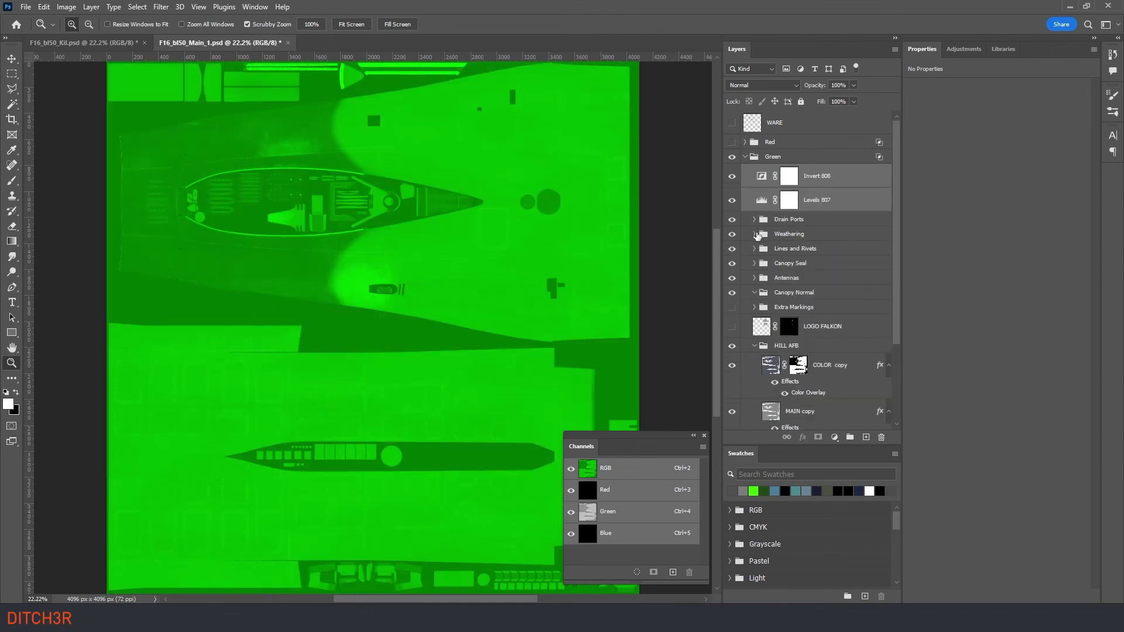
click(733, 369)
click(731, 263)
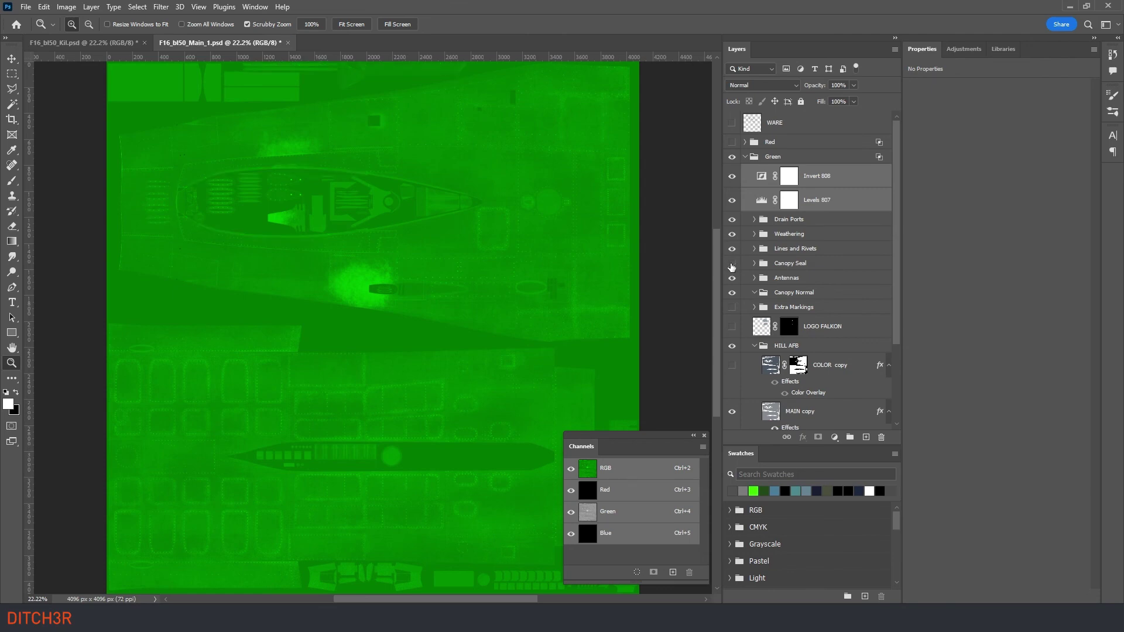
click(594, 514)
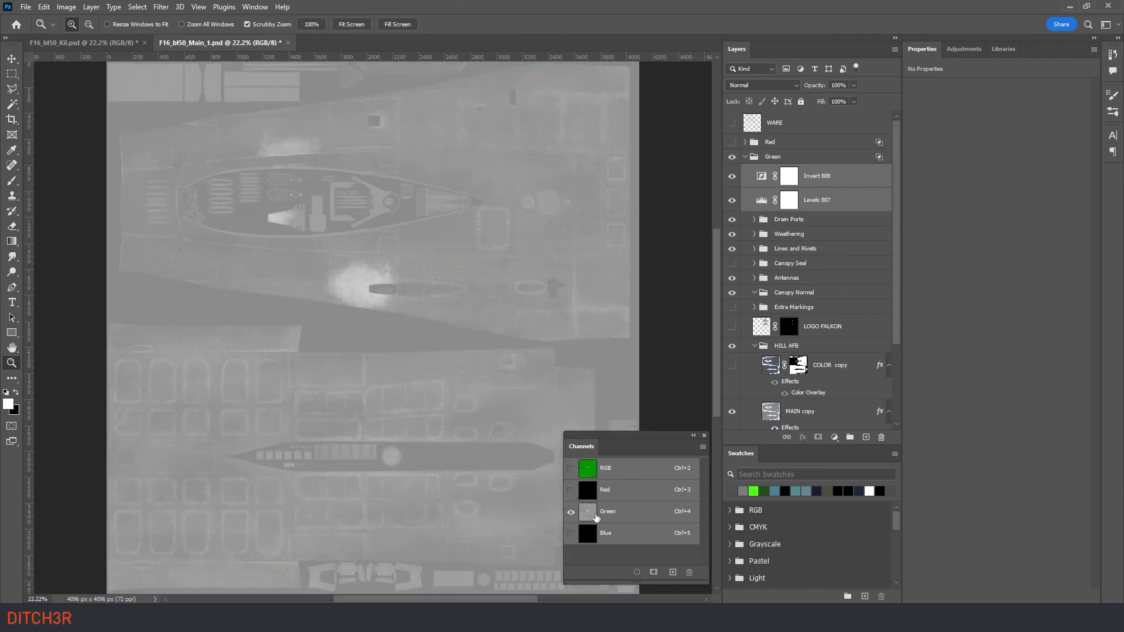
click(747, 156)
key(ctrl+2)
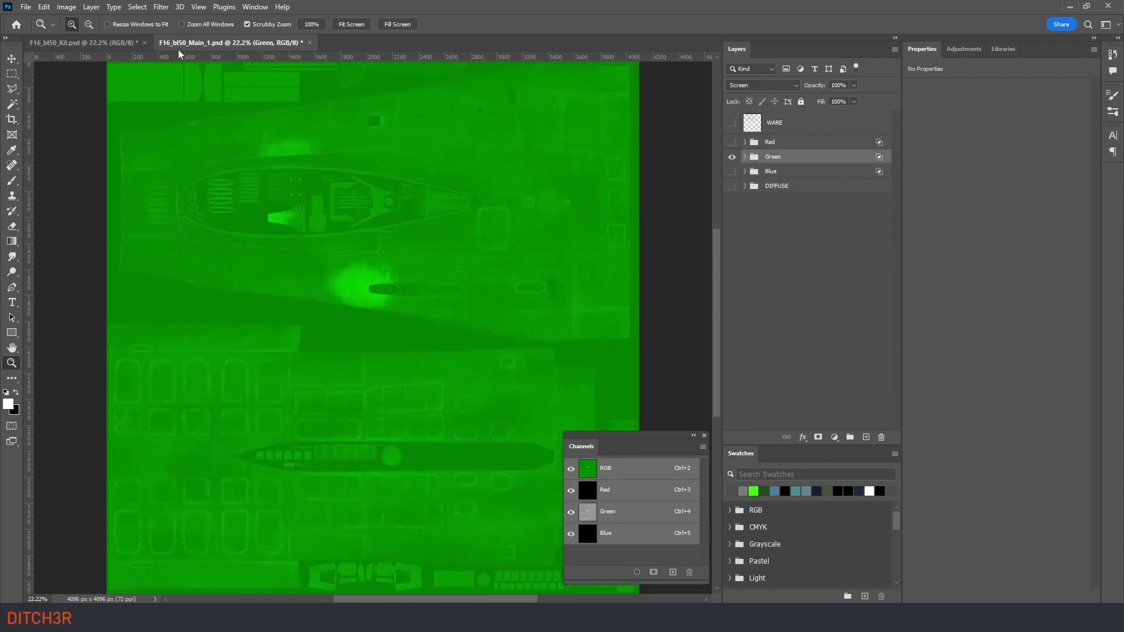
In the Kil file, expand the Blue group and select Invert 733.
click(82, 42)
click(744, 157)
click(744, 171)
click(843, 216)
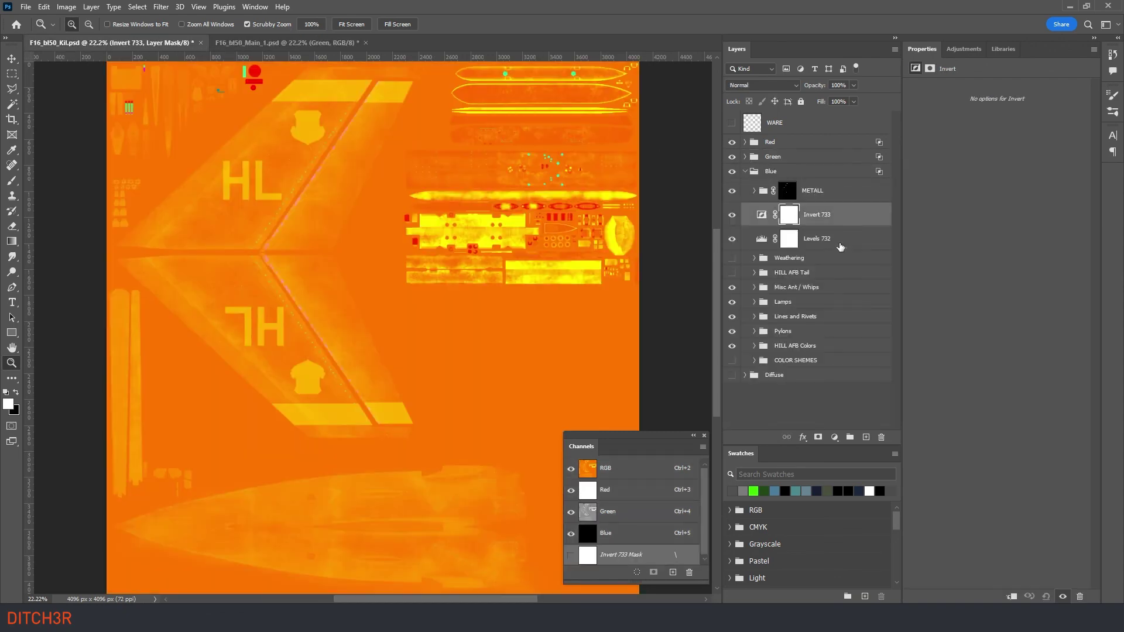
In Main, hide Green, show and expand Blue, and select Invert 733 and Levels 732.
click(228, 43)
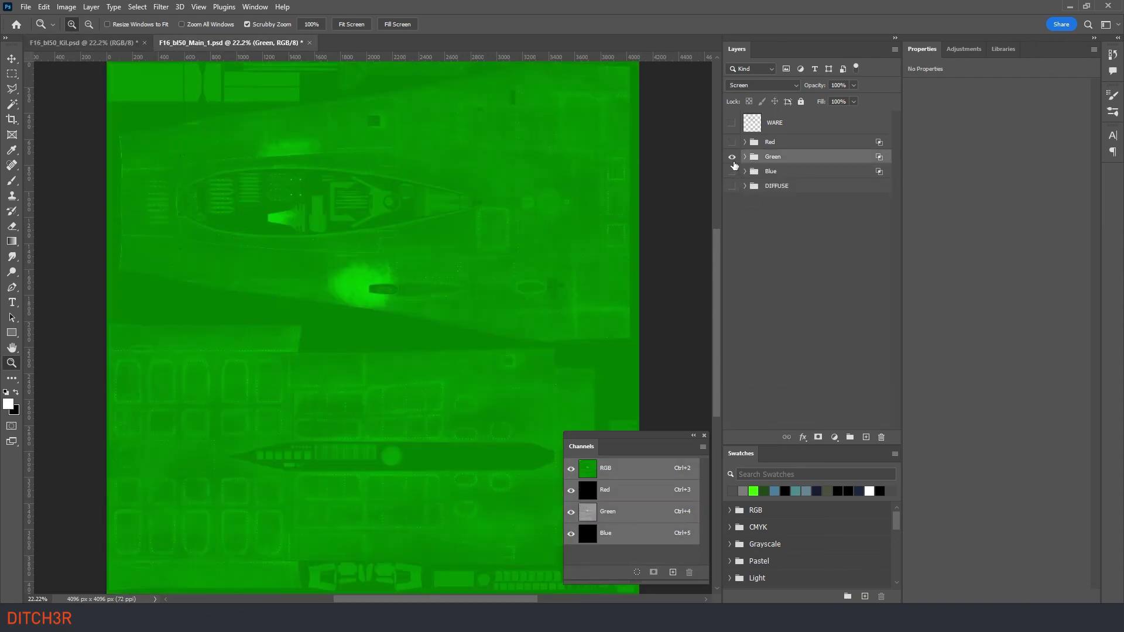
click(732, 171)
click(732, 156)
click(745, 170)
click(817, 190)
shift+click(817, 214)
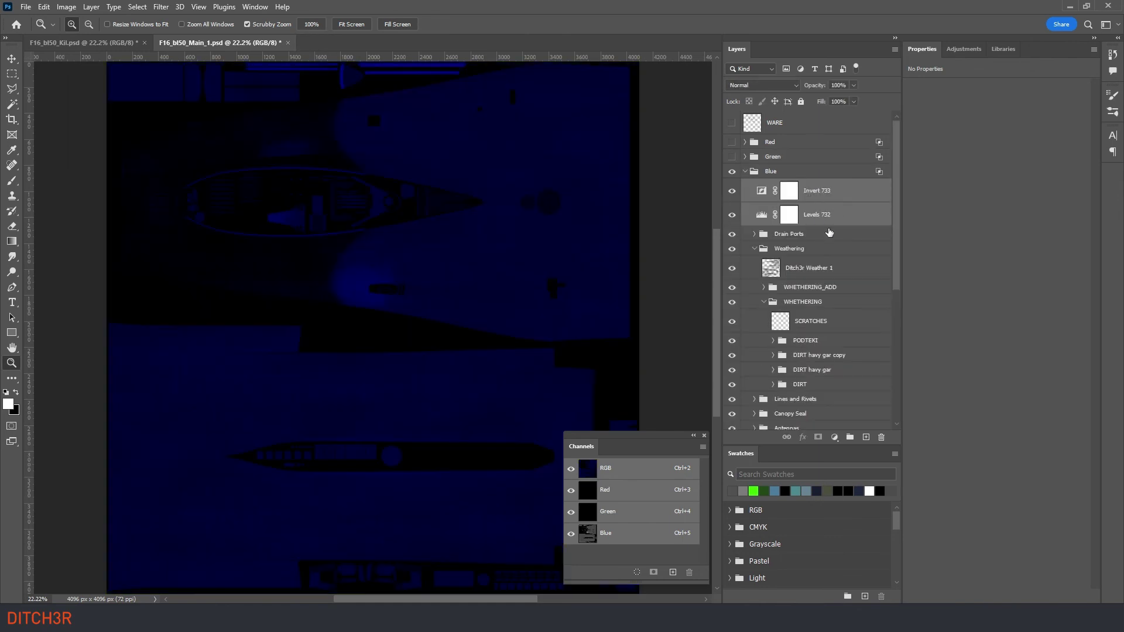
View the Blue channel alone and hide the Weathering and Canopy Seal groups.
click(755, 249)
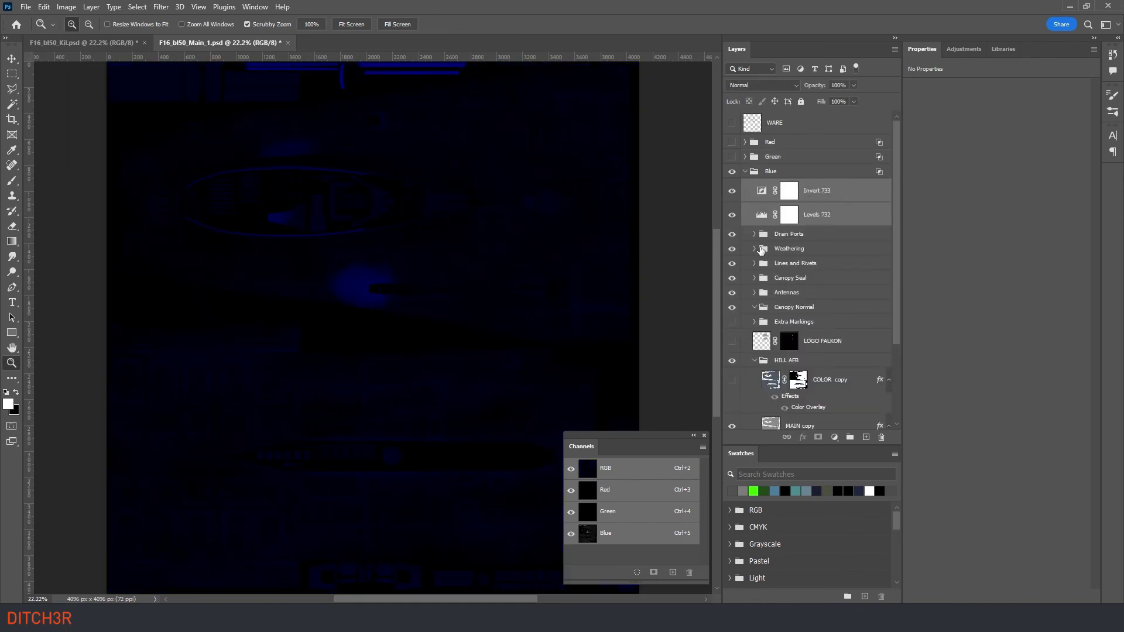
click(571, 512)
click(570, 490)
click(732, 249)
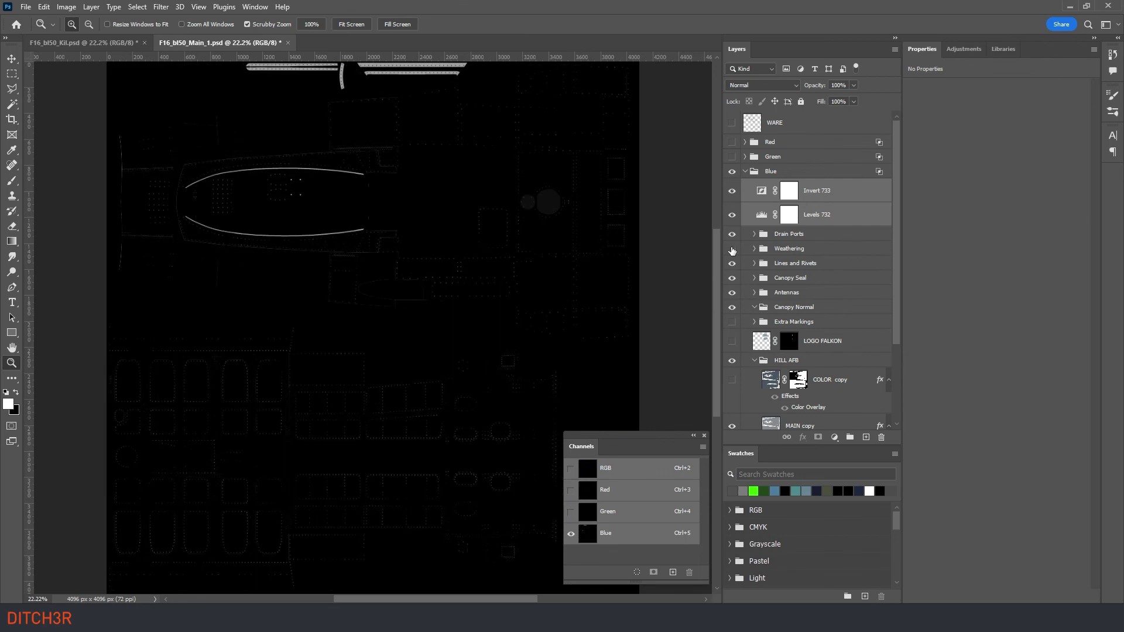
click(731, 278)
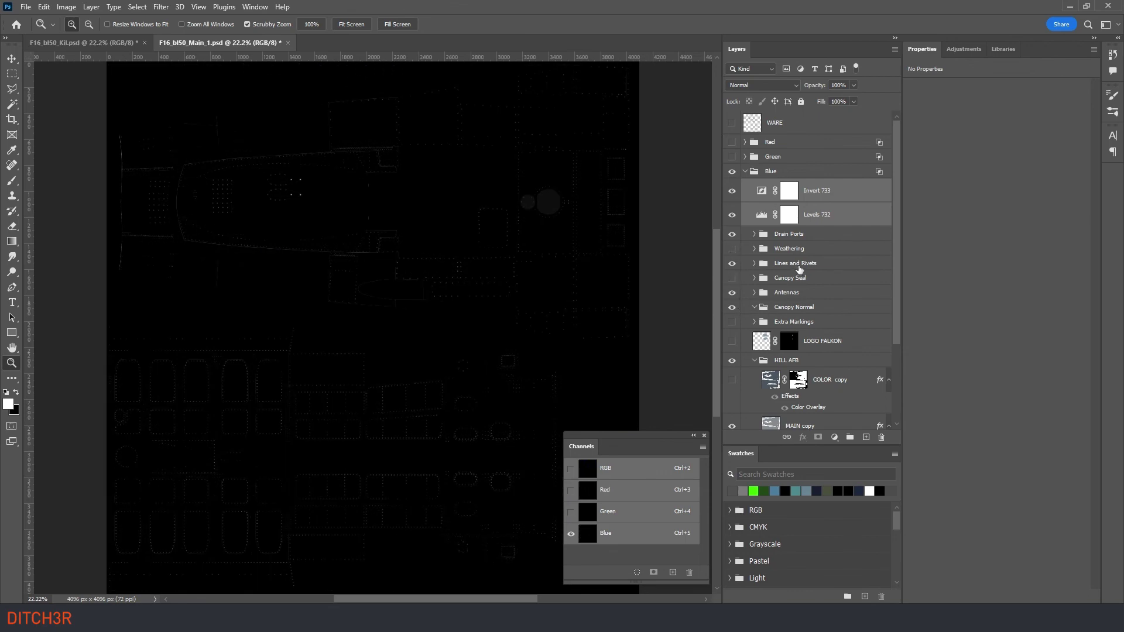
Collapse Blue and turn the Green and Red groups back on for the orange composite.
click(745, 171)
click(732, 157)
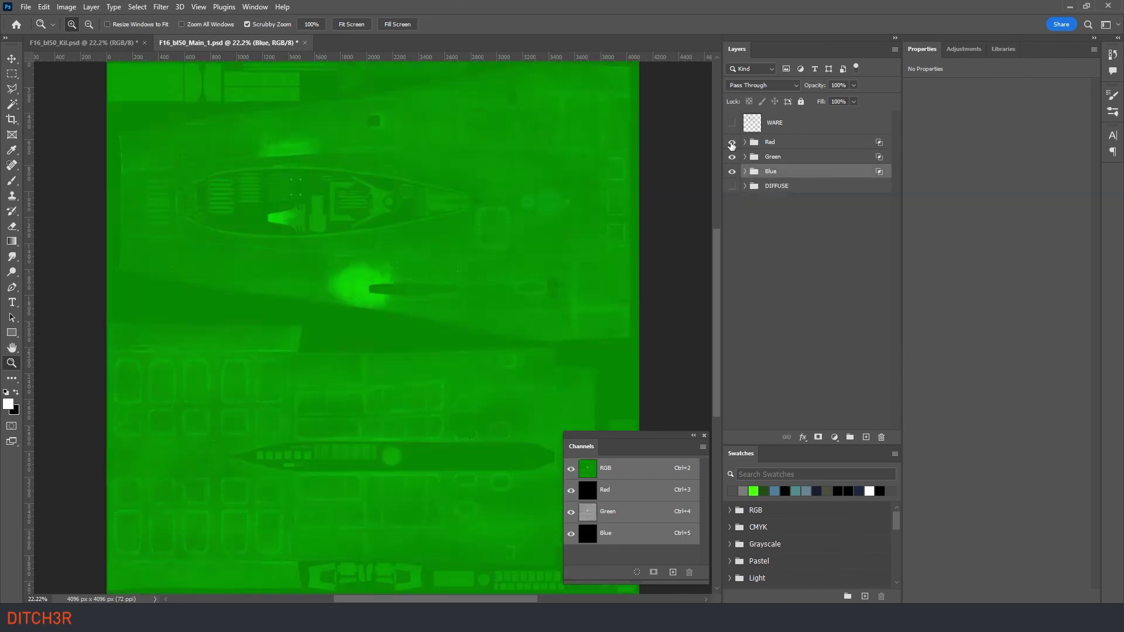
click(732, 142)
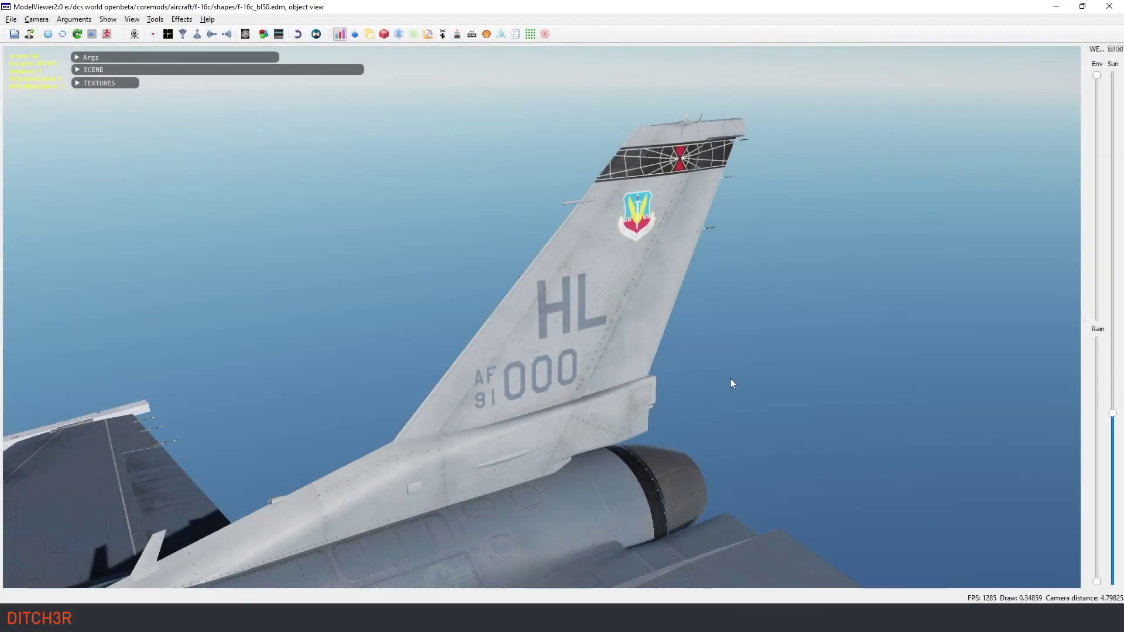
key(r)
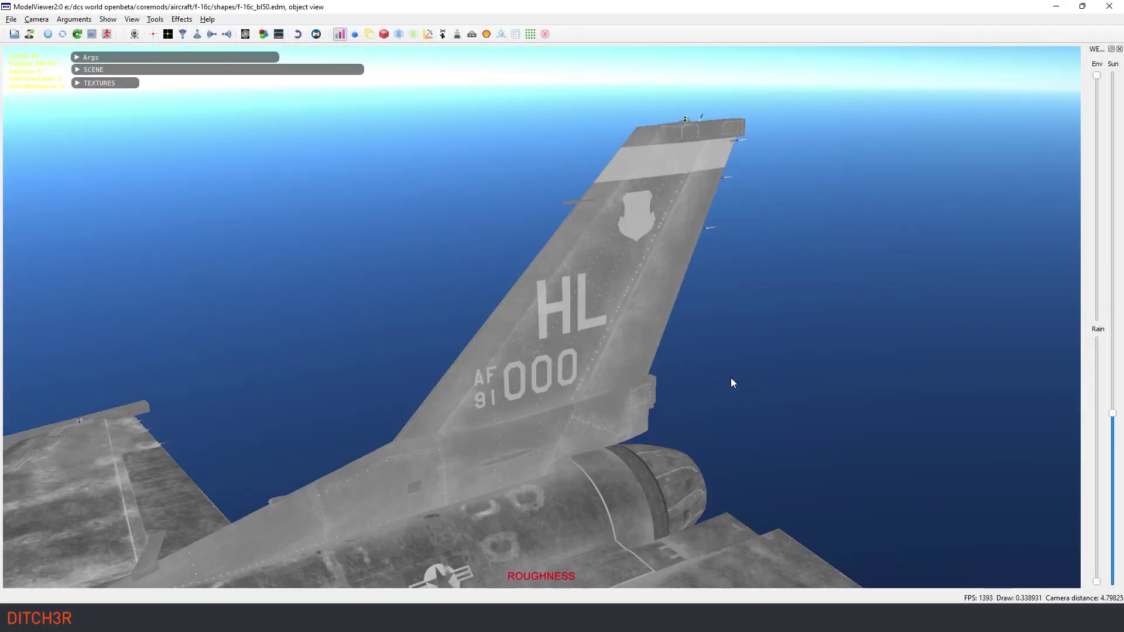
key(a)
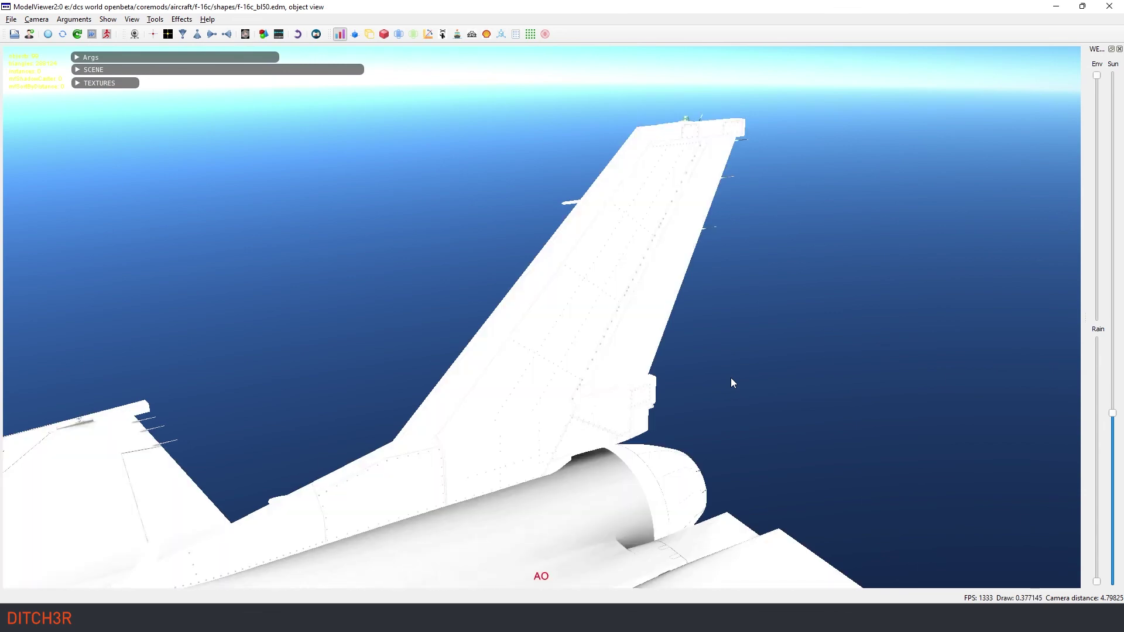
key(m)
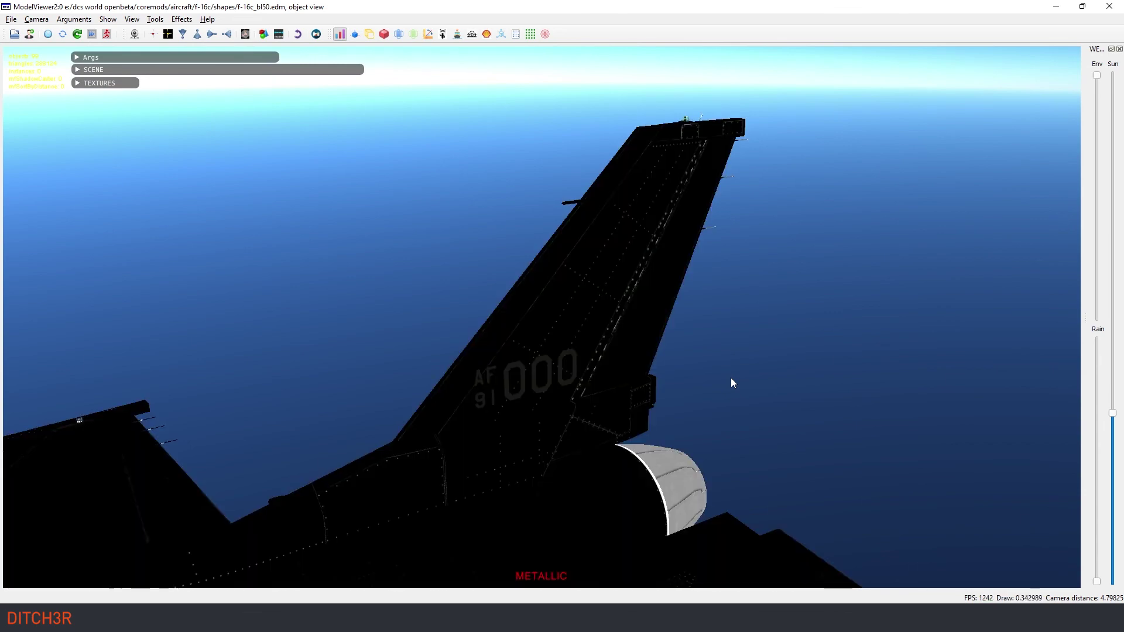
key(m)
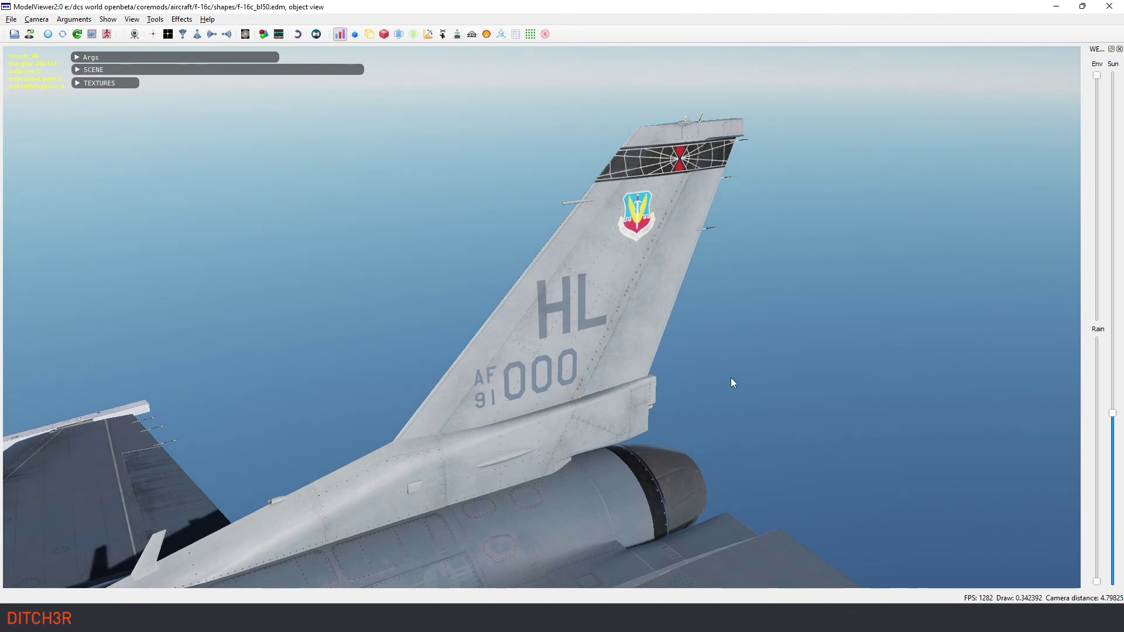